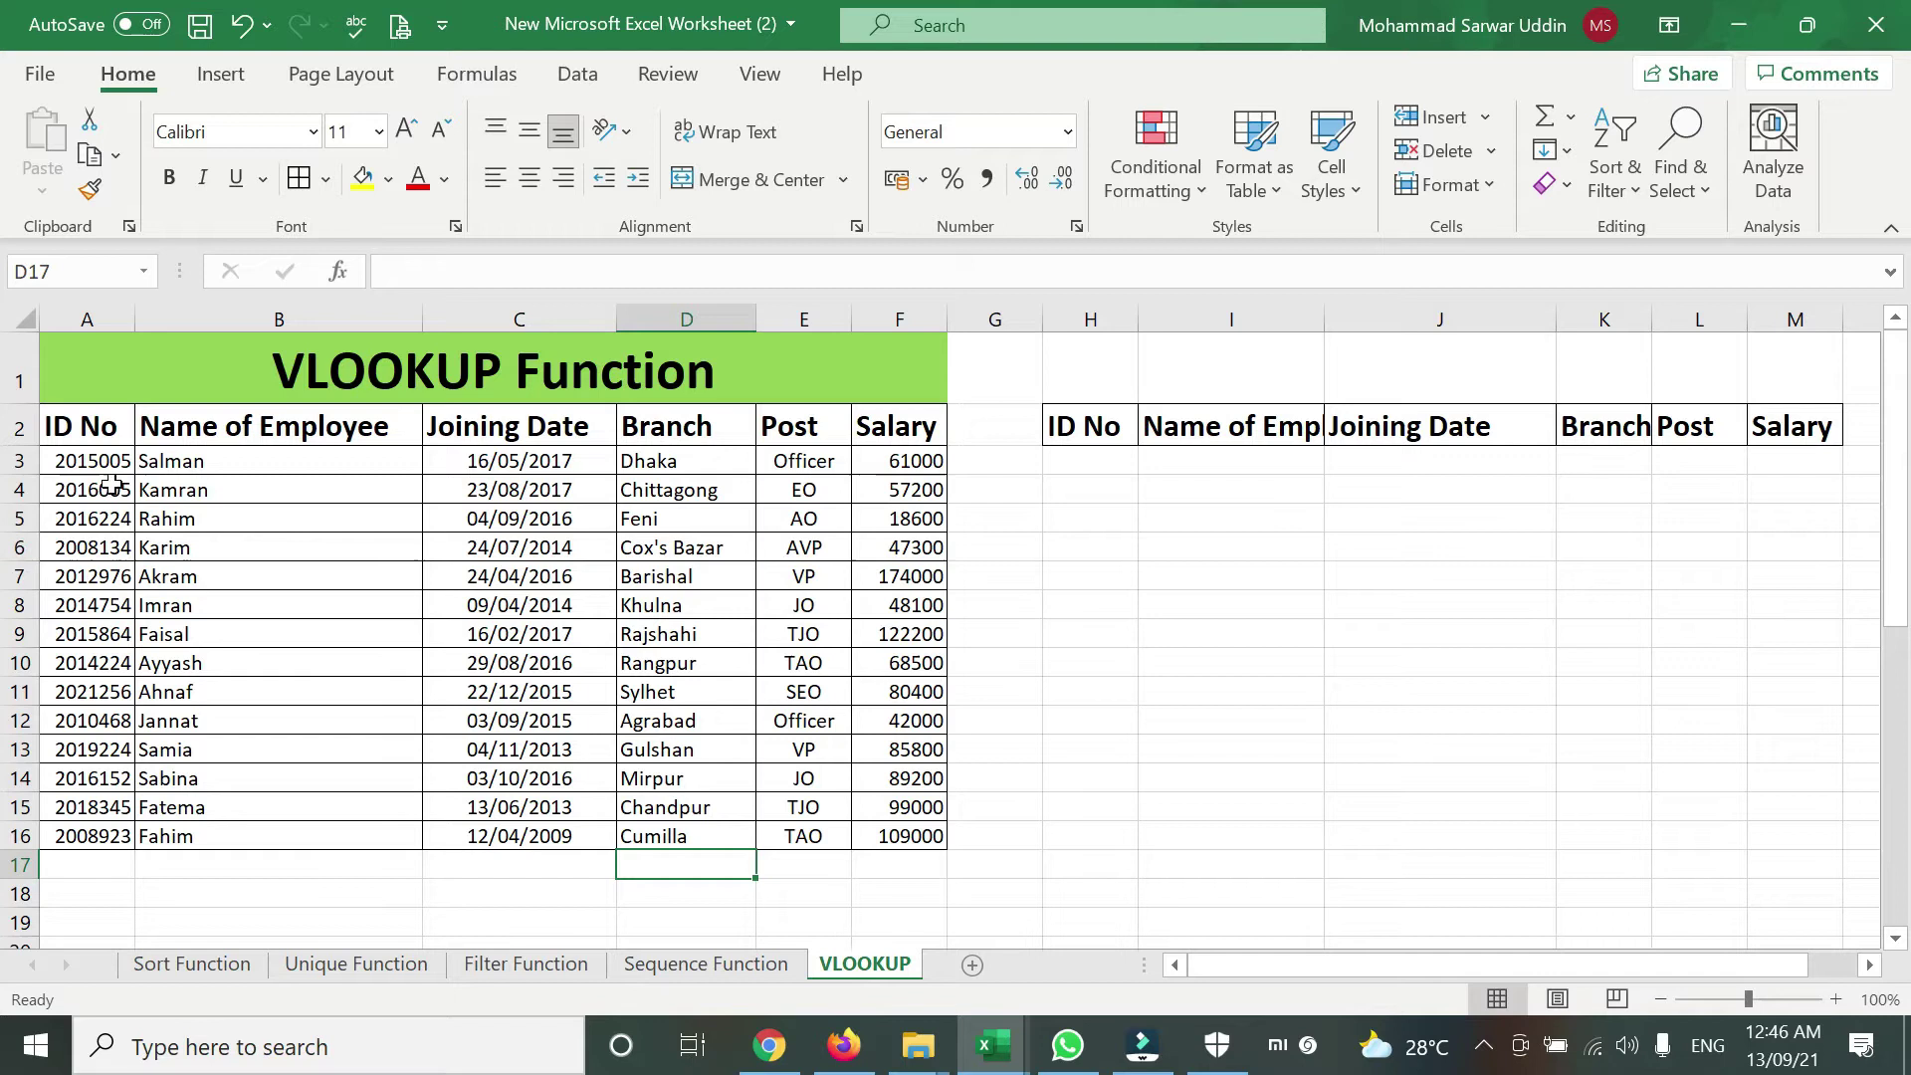
Examine the employee table's column headings, the record in row 11, and the empty first row of the lookup table.
{"action": "left_click", "coordinate": [113, 430]}
{"action": "left_click", "coordinate": [264, 430]}
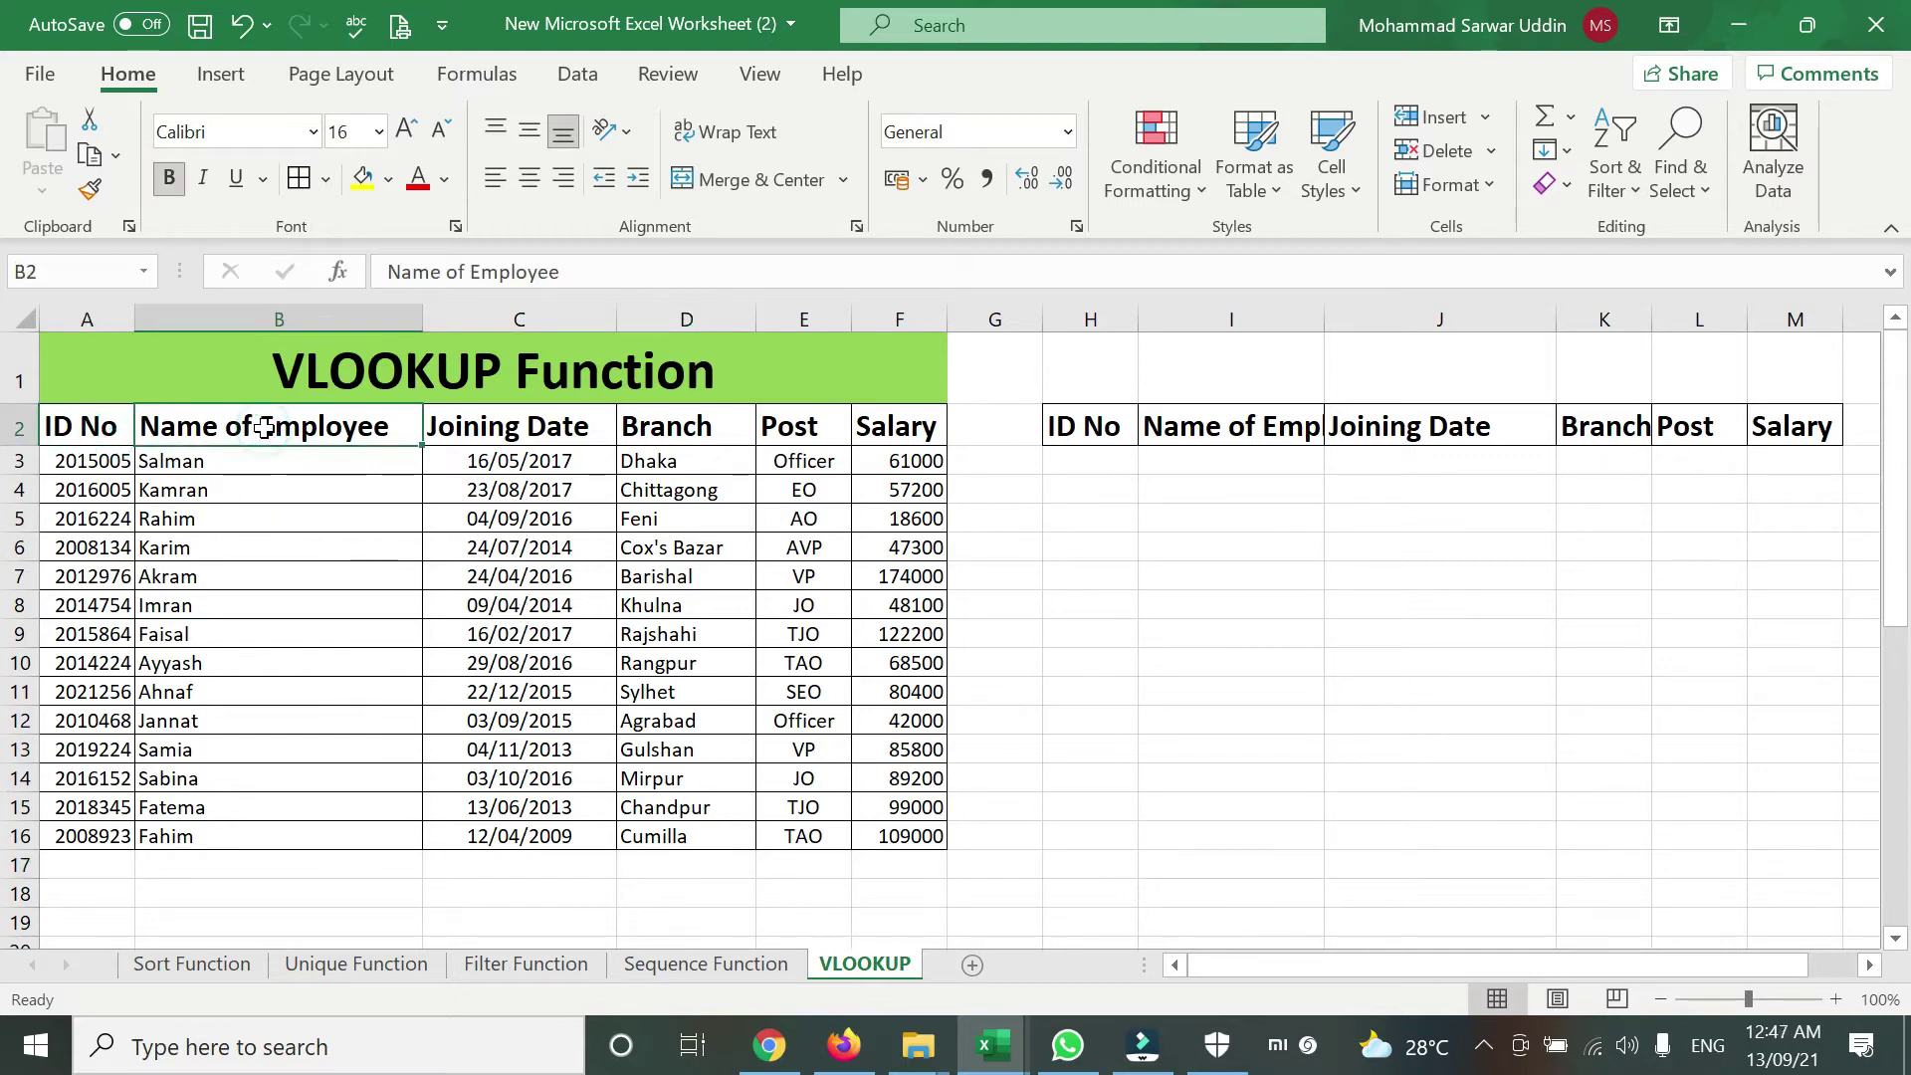
{"action": "left_click", "coordinate": [543, 430]}
{"action": "left_click", "coordinate": [700, 428]}
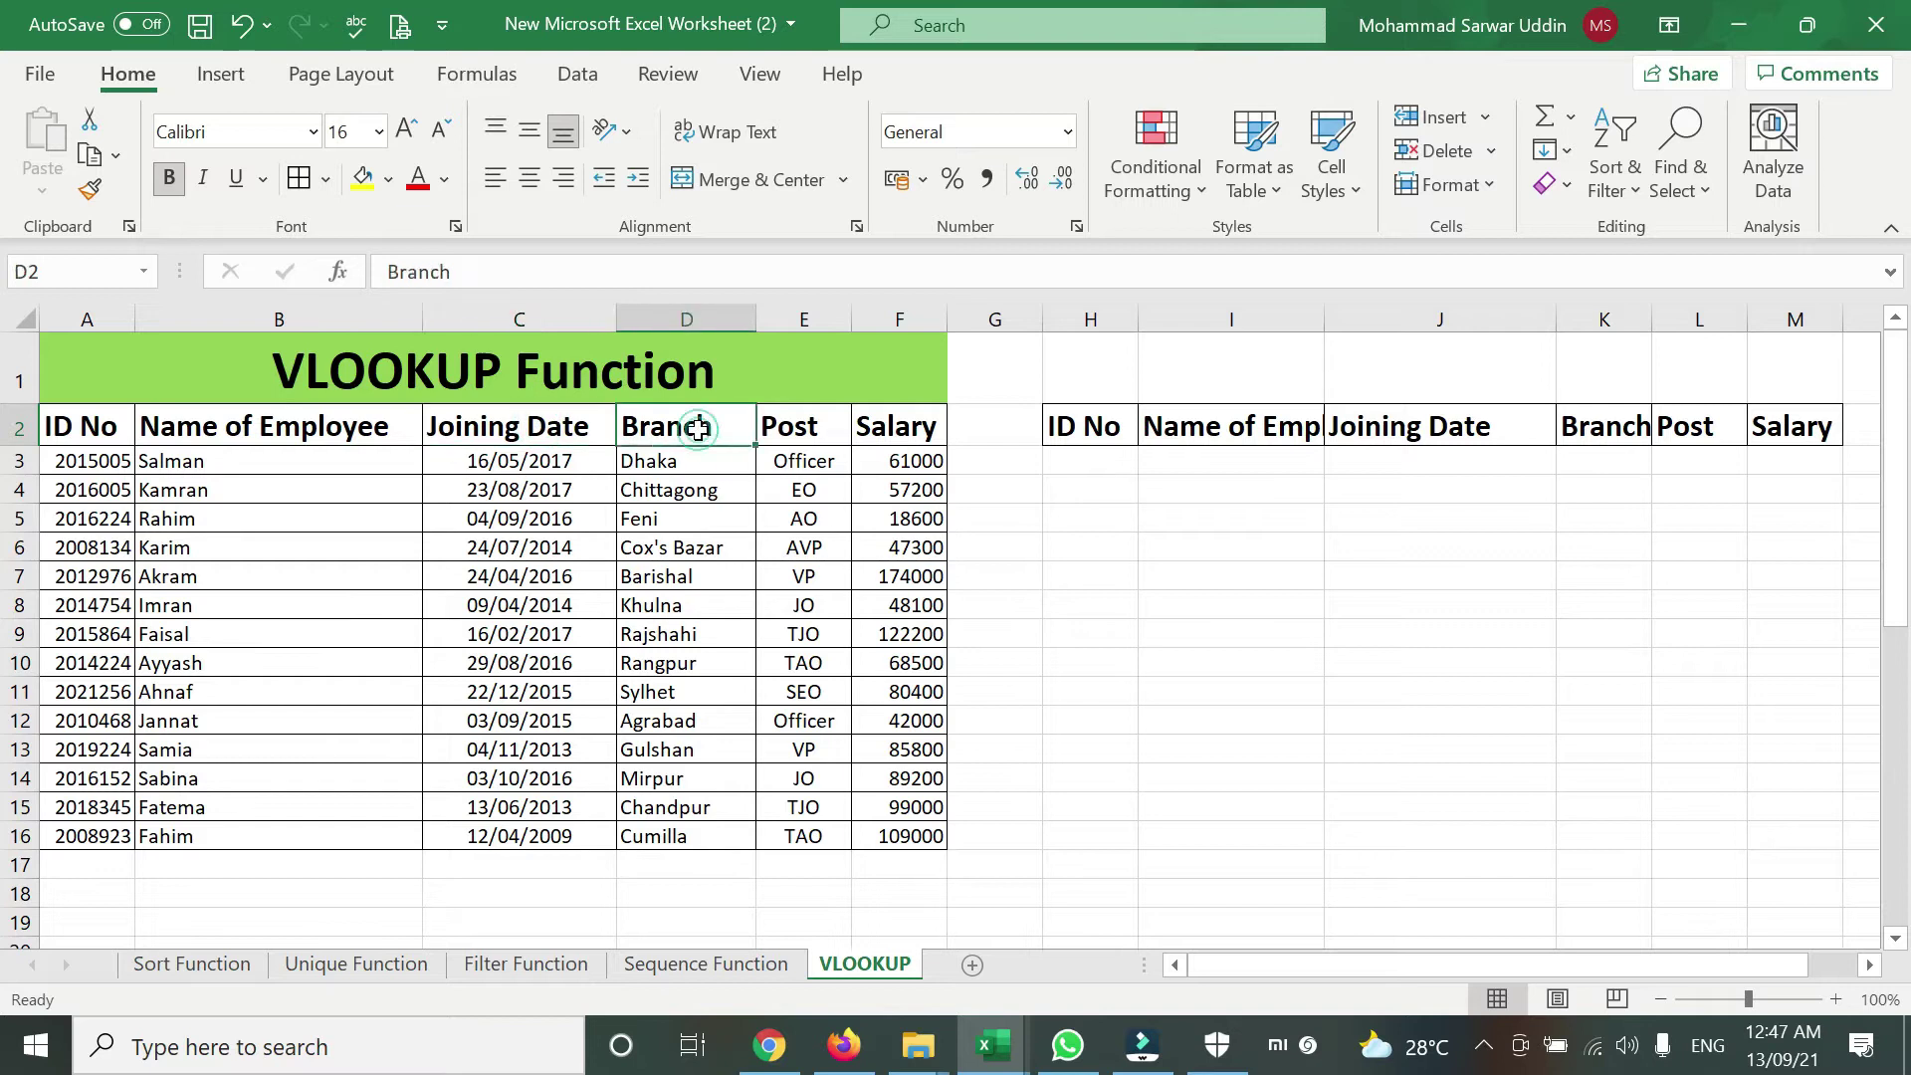
{"action": "left_click", "coordinate": [789, 428]}
{"action": "left_click", "coordinate": [893, 430]}
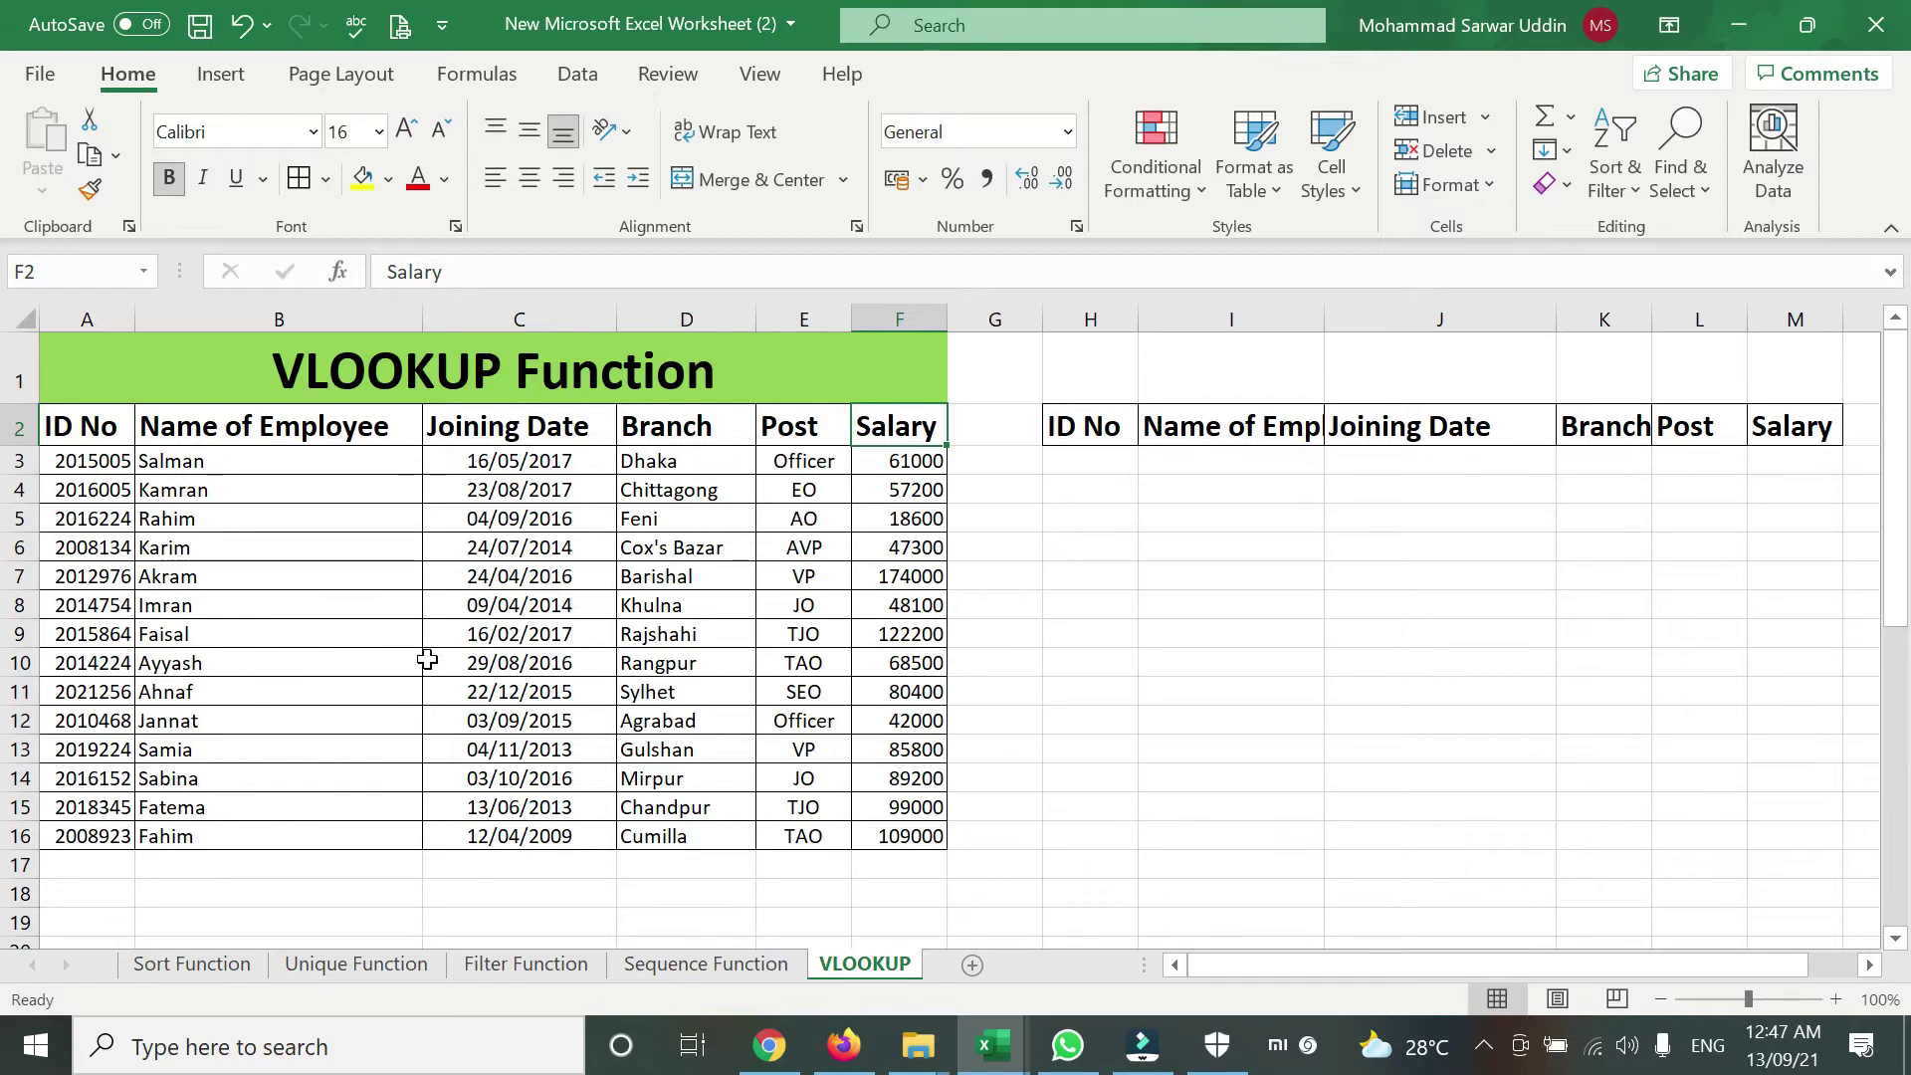
{"action": "left_click", "coordinate": [520, 694]}
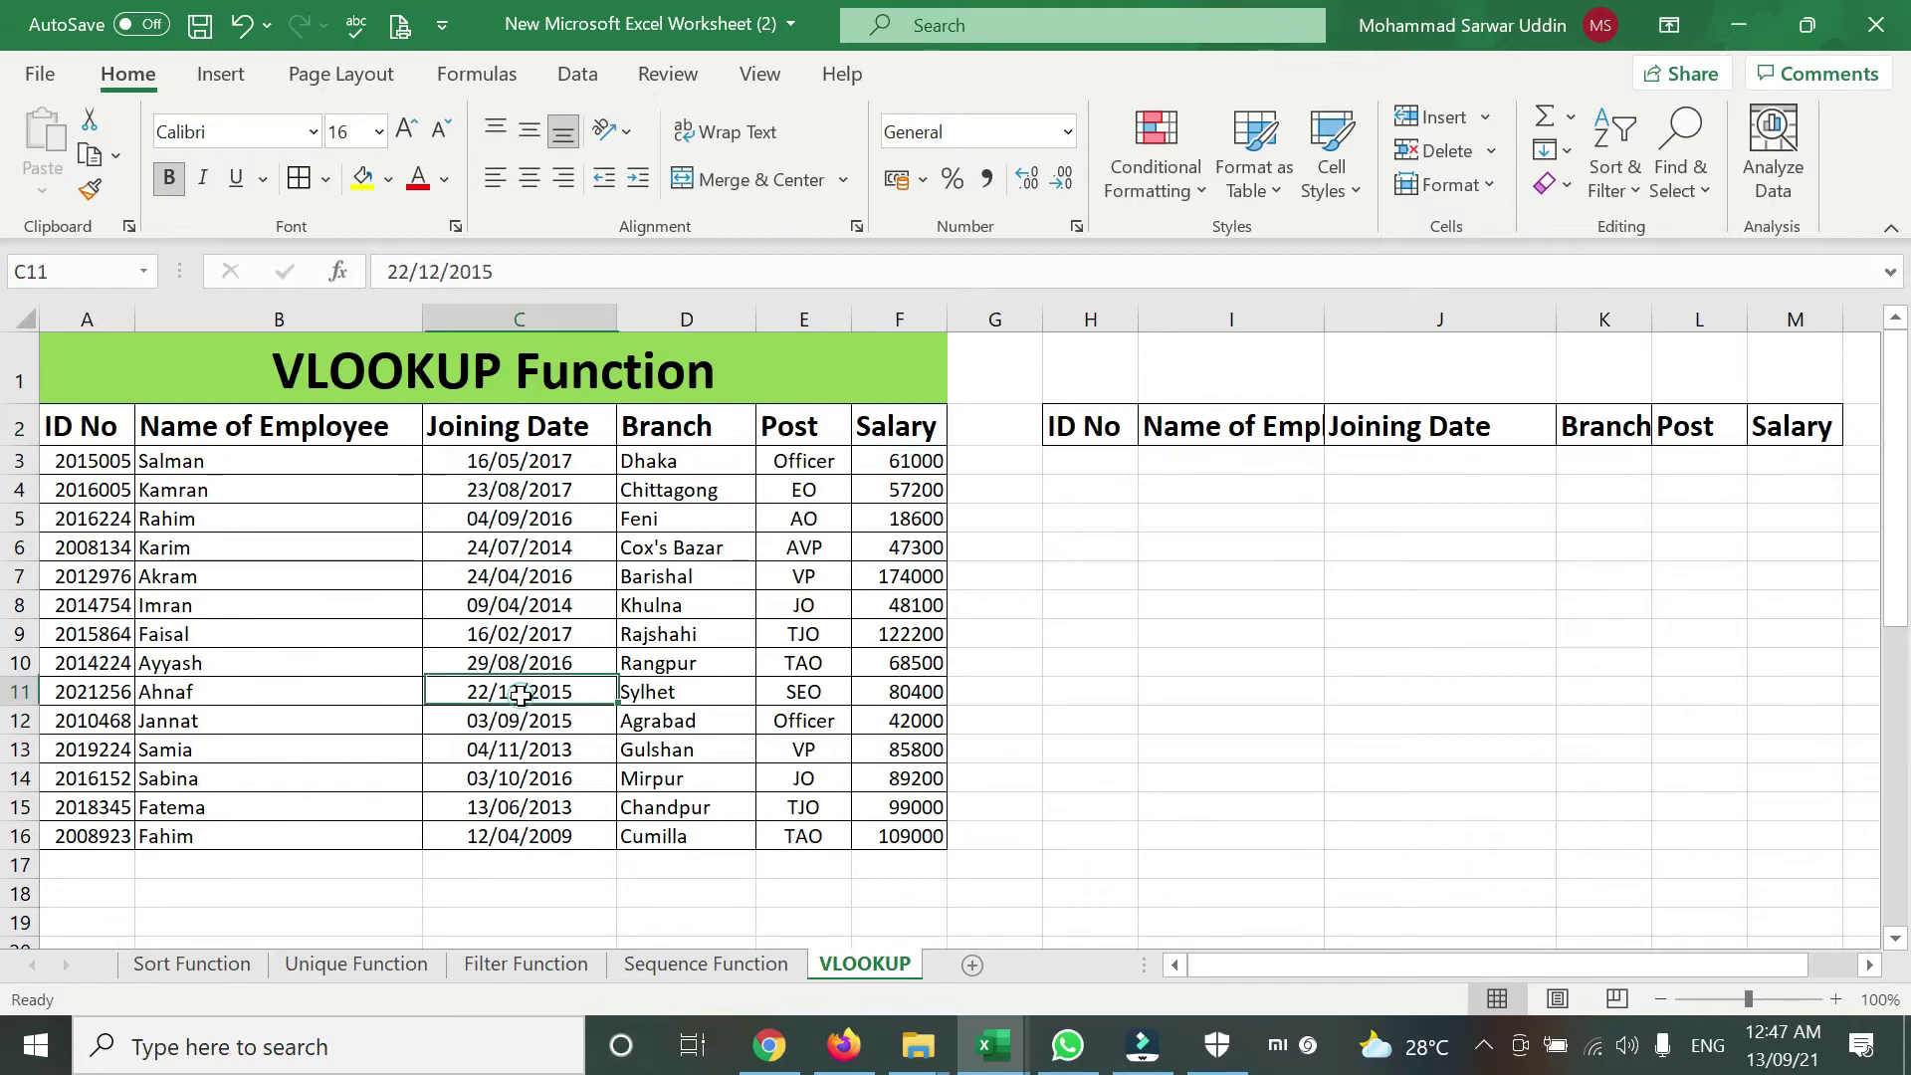
{"action": "left_click", "coordinate": [785, 690]}
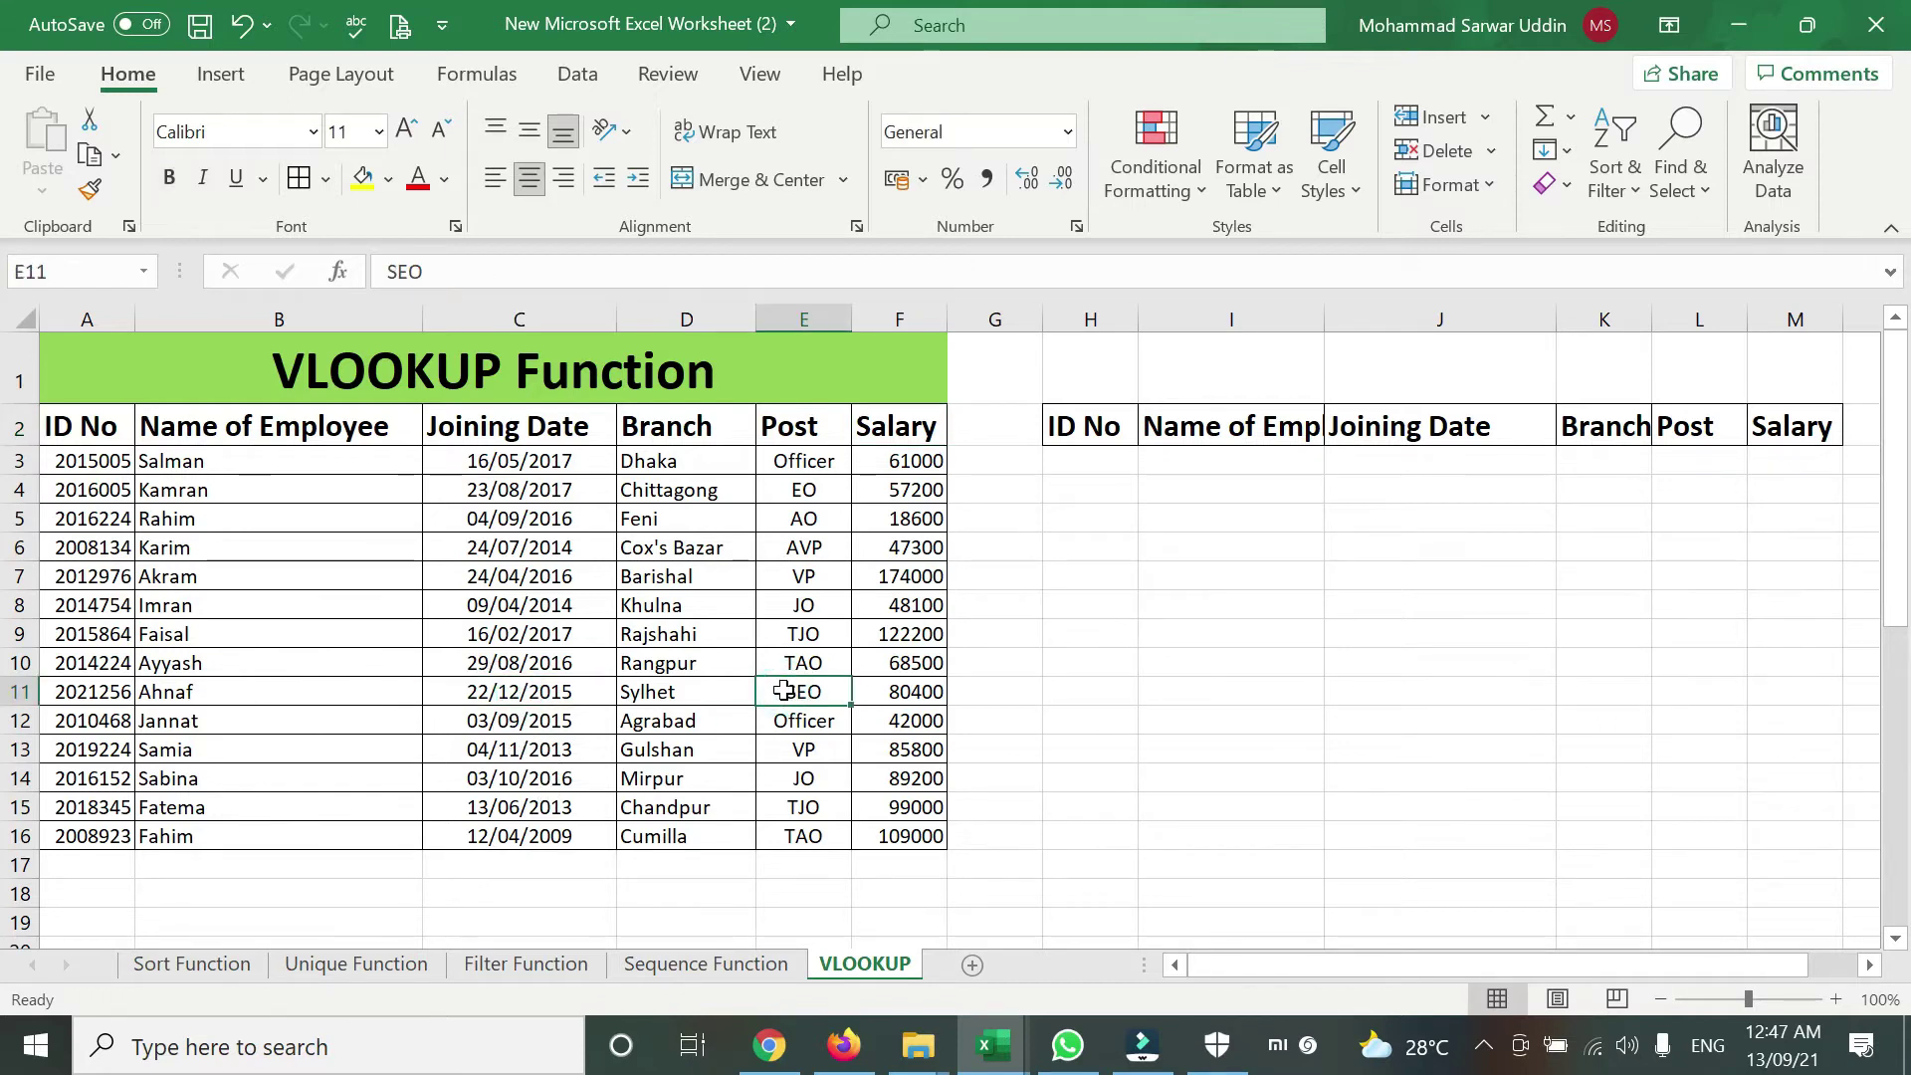
{"action": "left_click", "coordinate": [907, 693]}
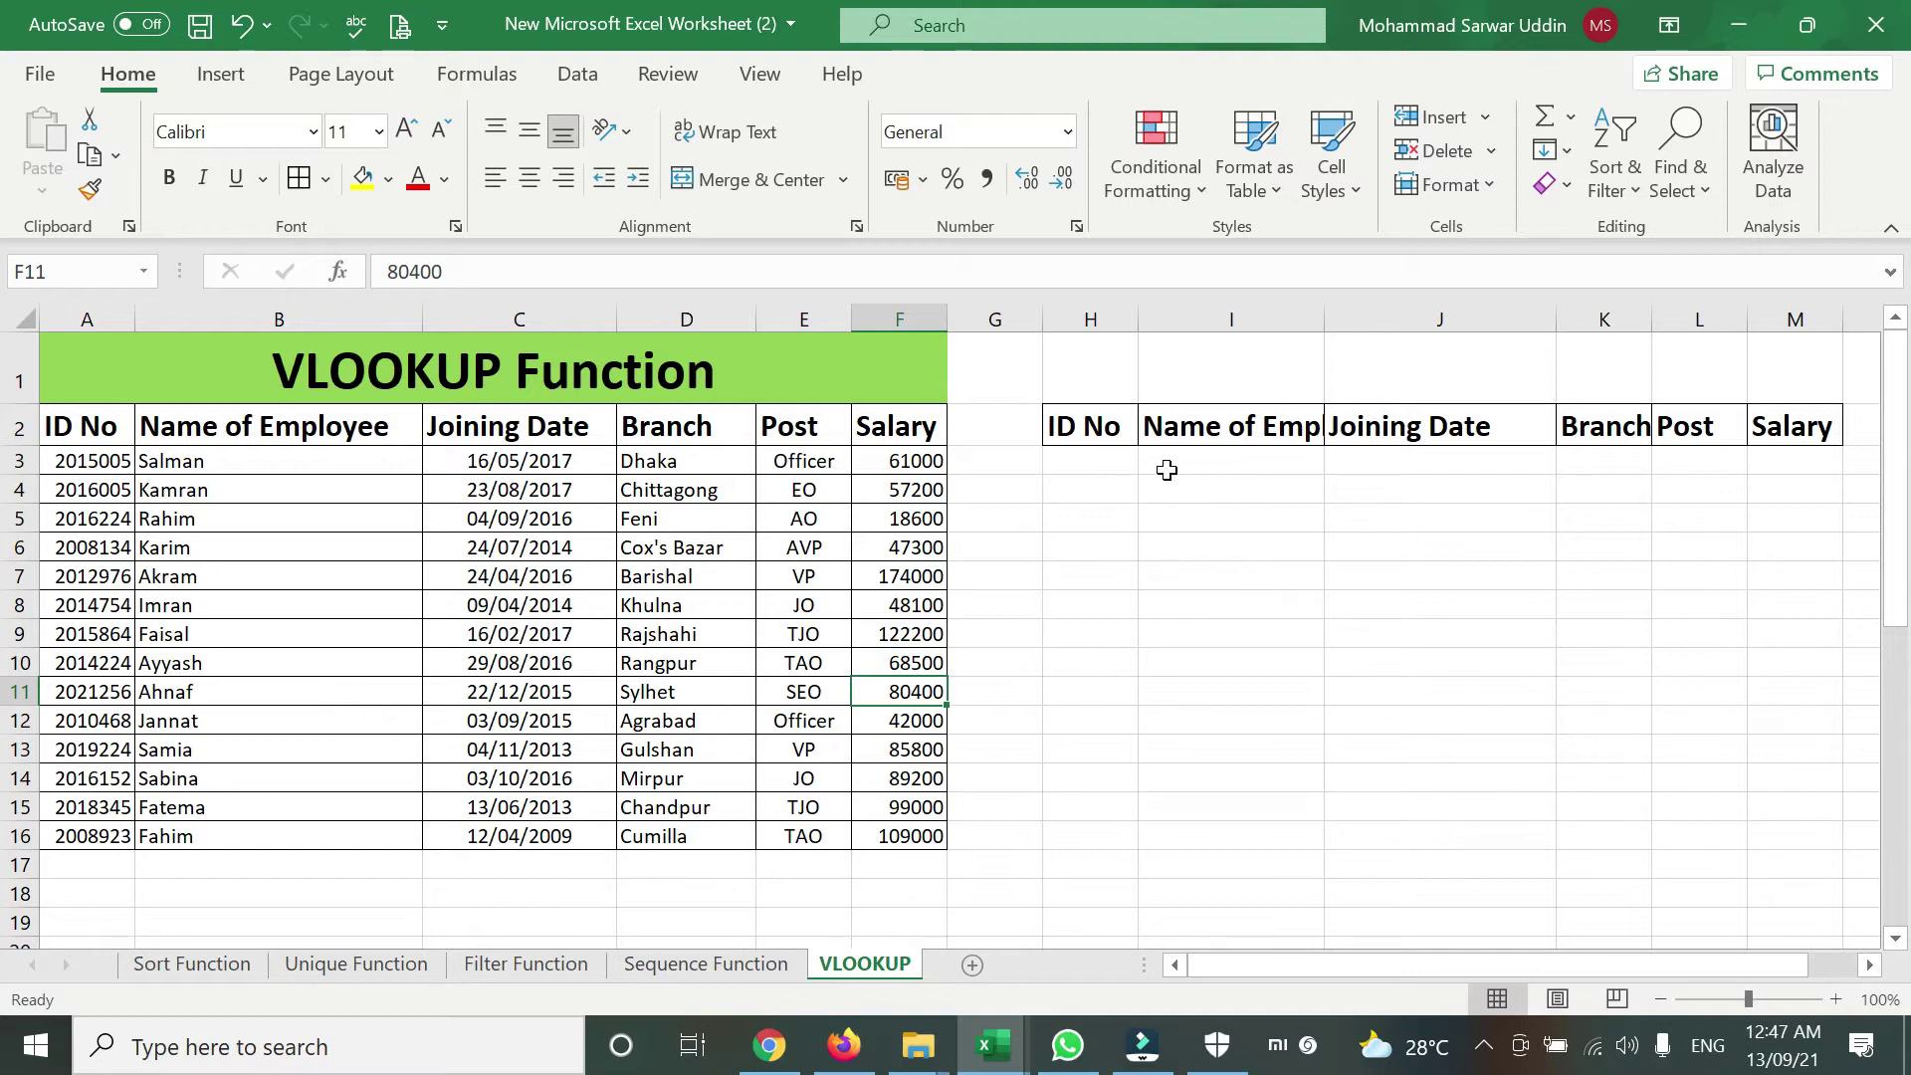
{"action": "left_click", "coordinate": [1086, 462]}
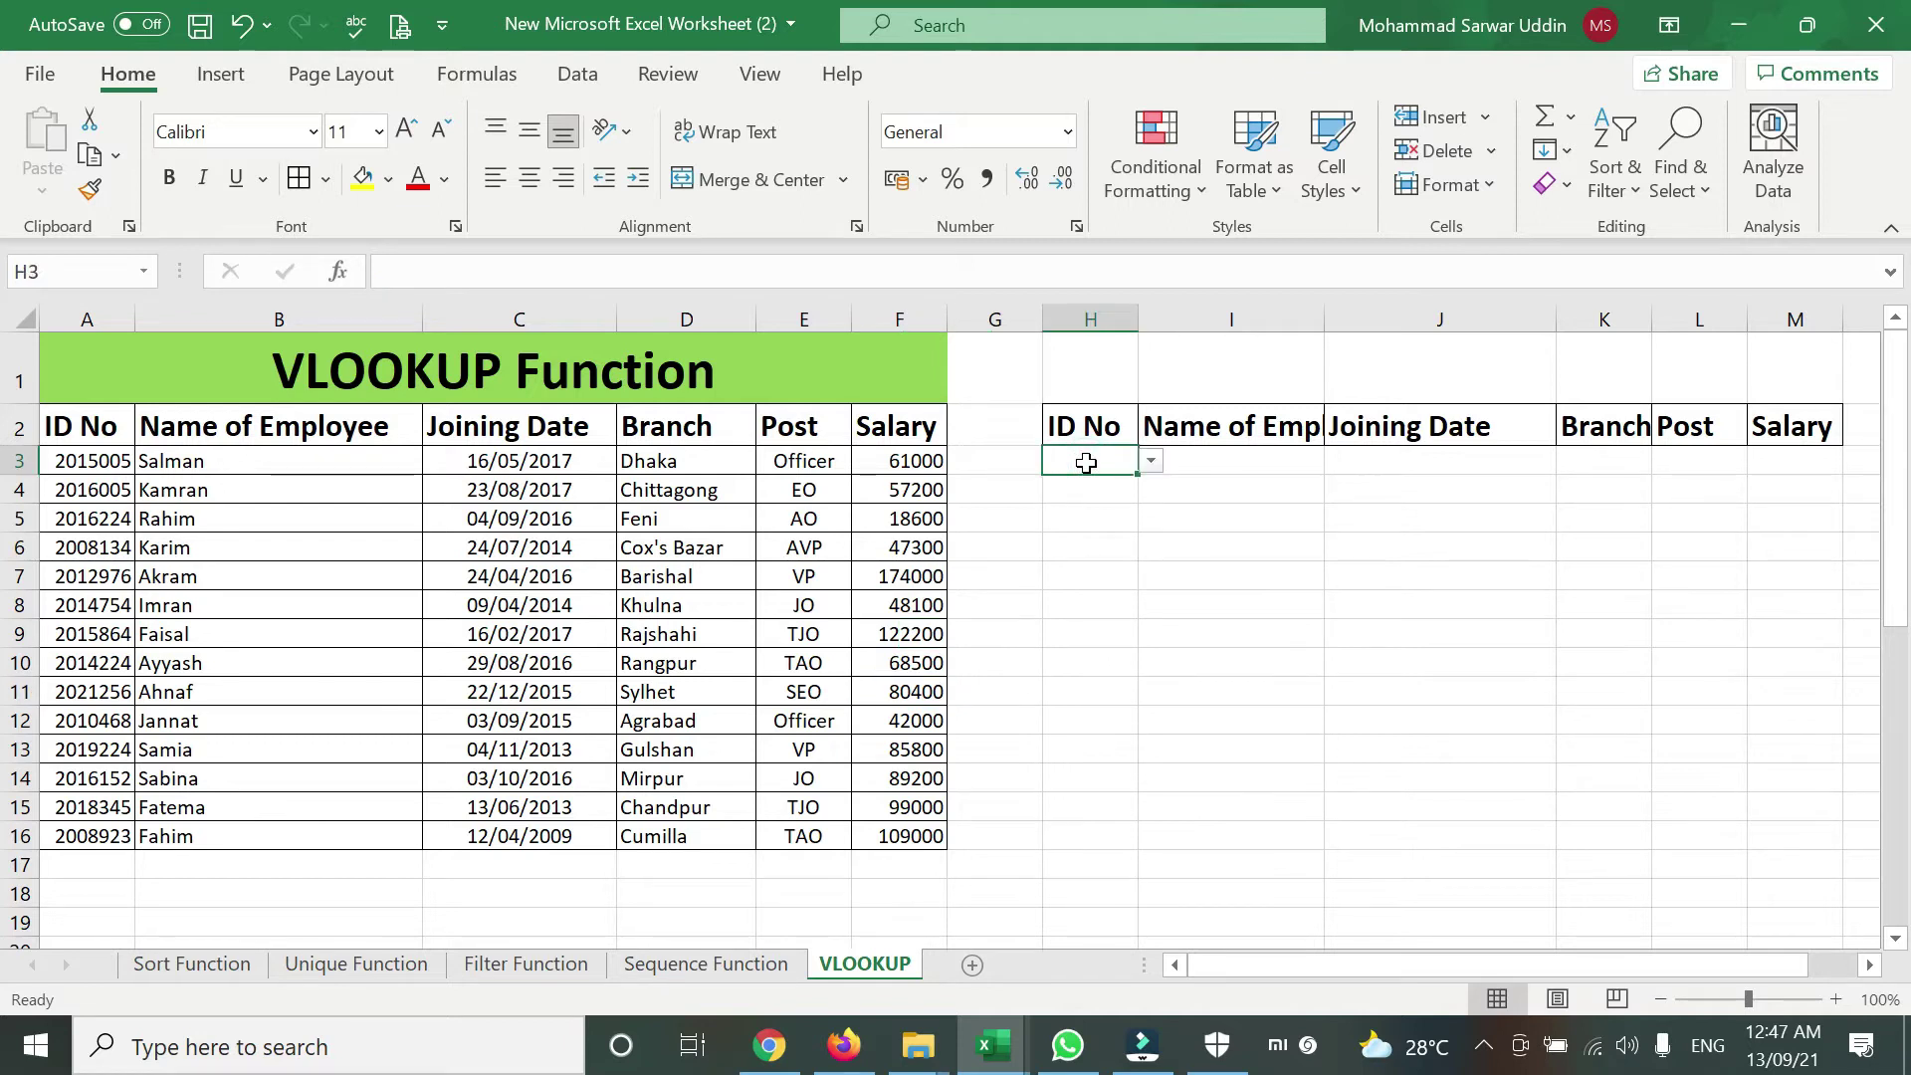
{"action": "left_click", "coordinate": [1206, 465]}
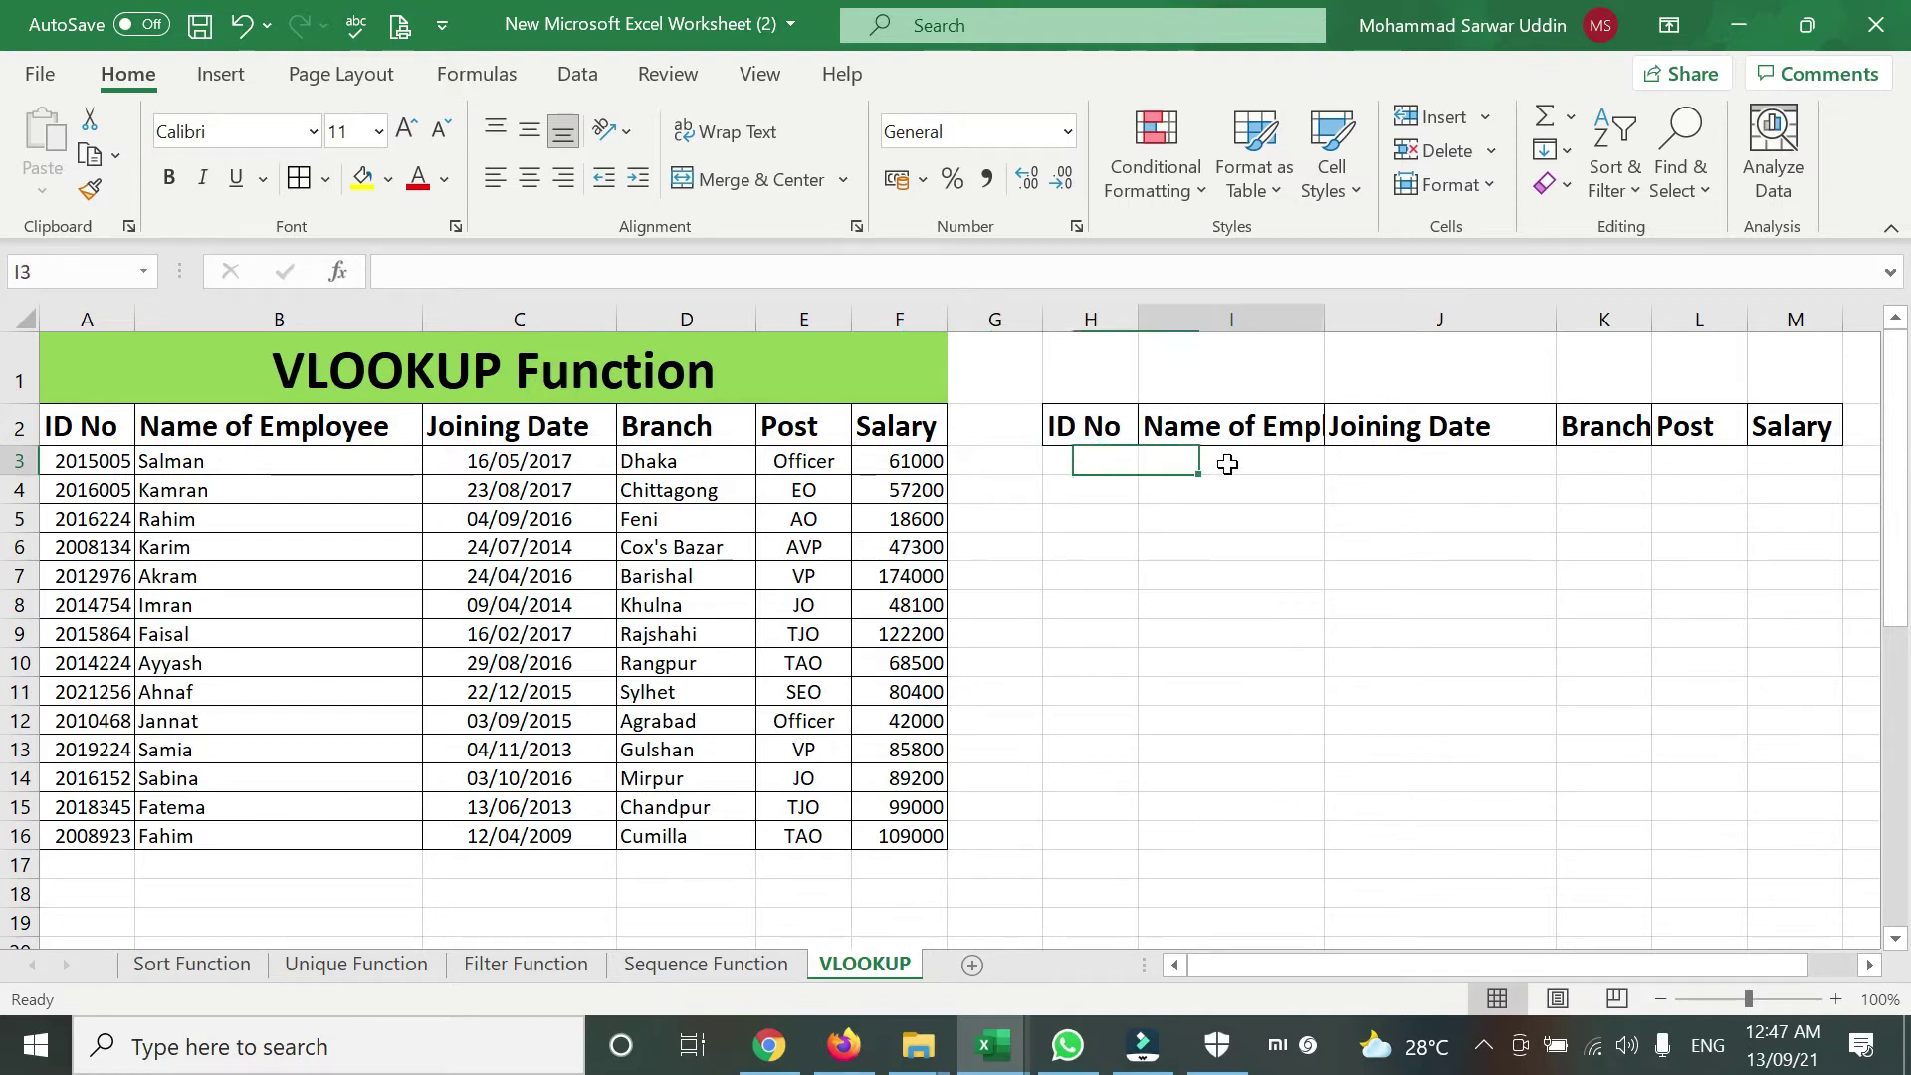
{"action": "left_click", "coordinate": [1061, 460]}
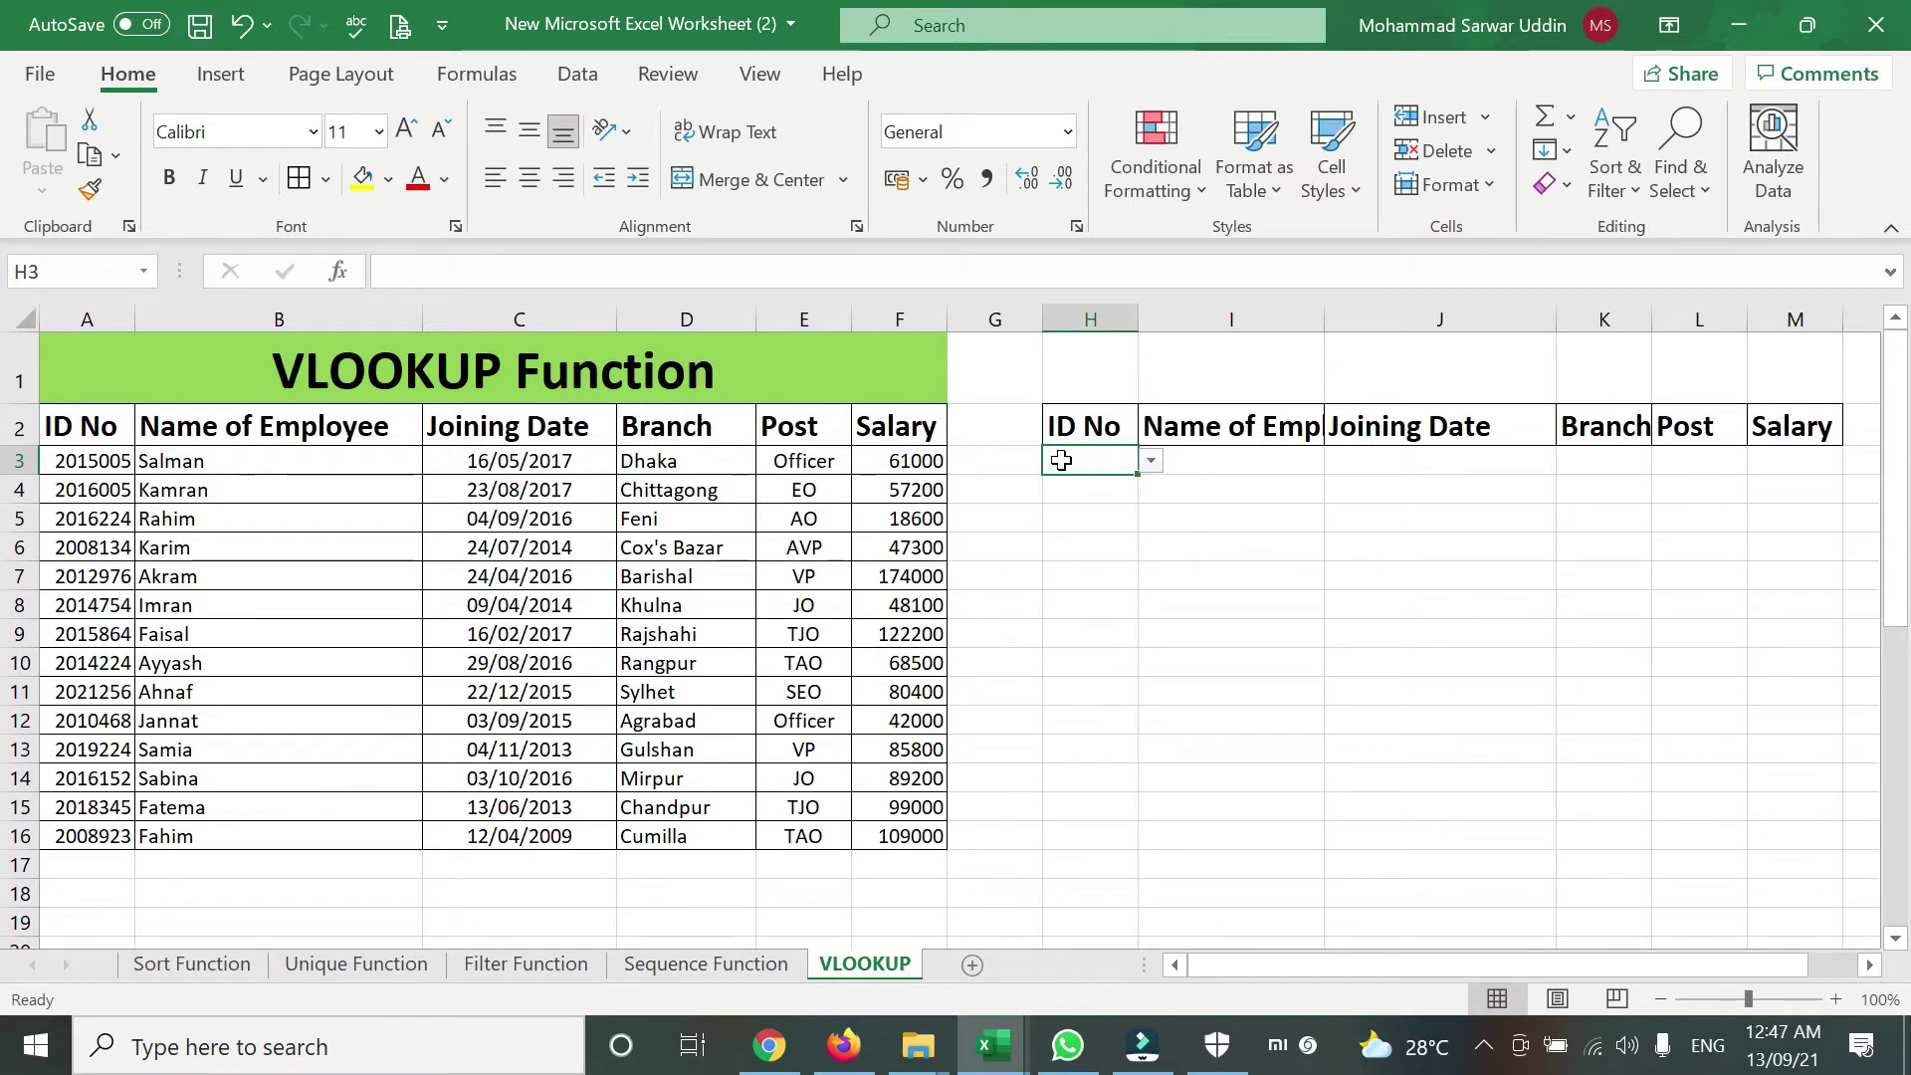
Start a VLOOKUP formula in I3 with H3 as the lookup value and A2:F16 as the table array.
{"action": "left_click", "coordinate": [1244, 461]}
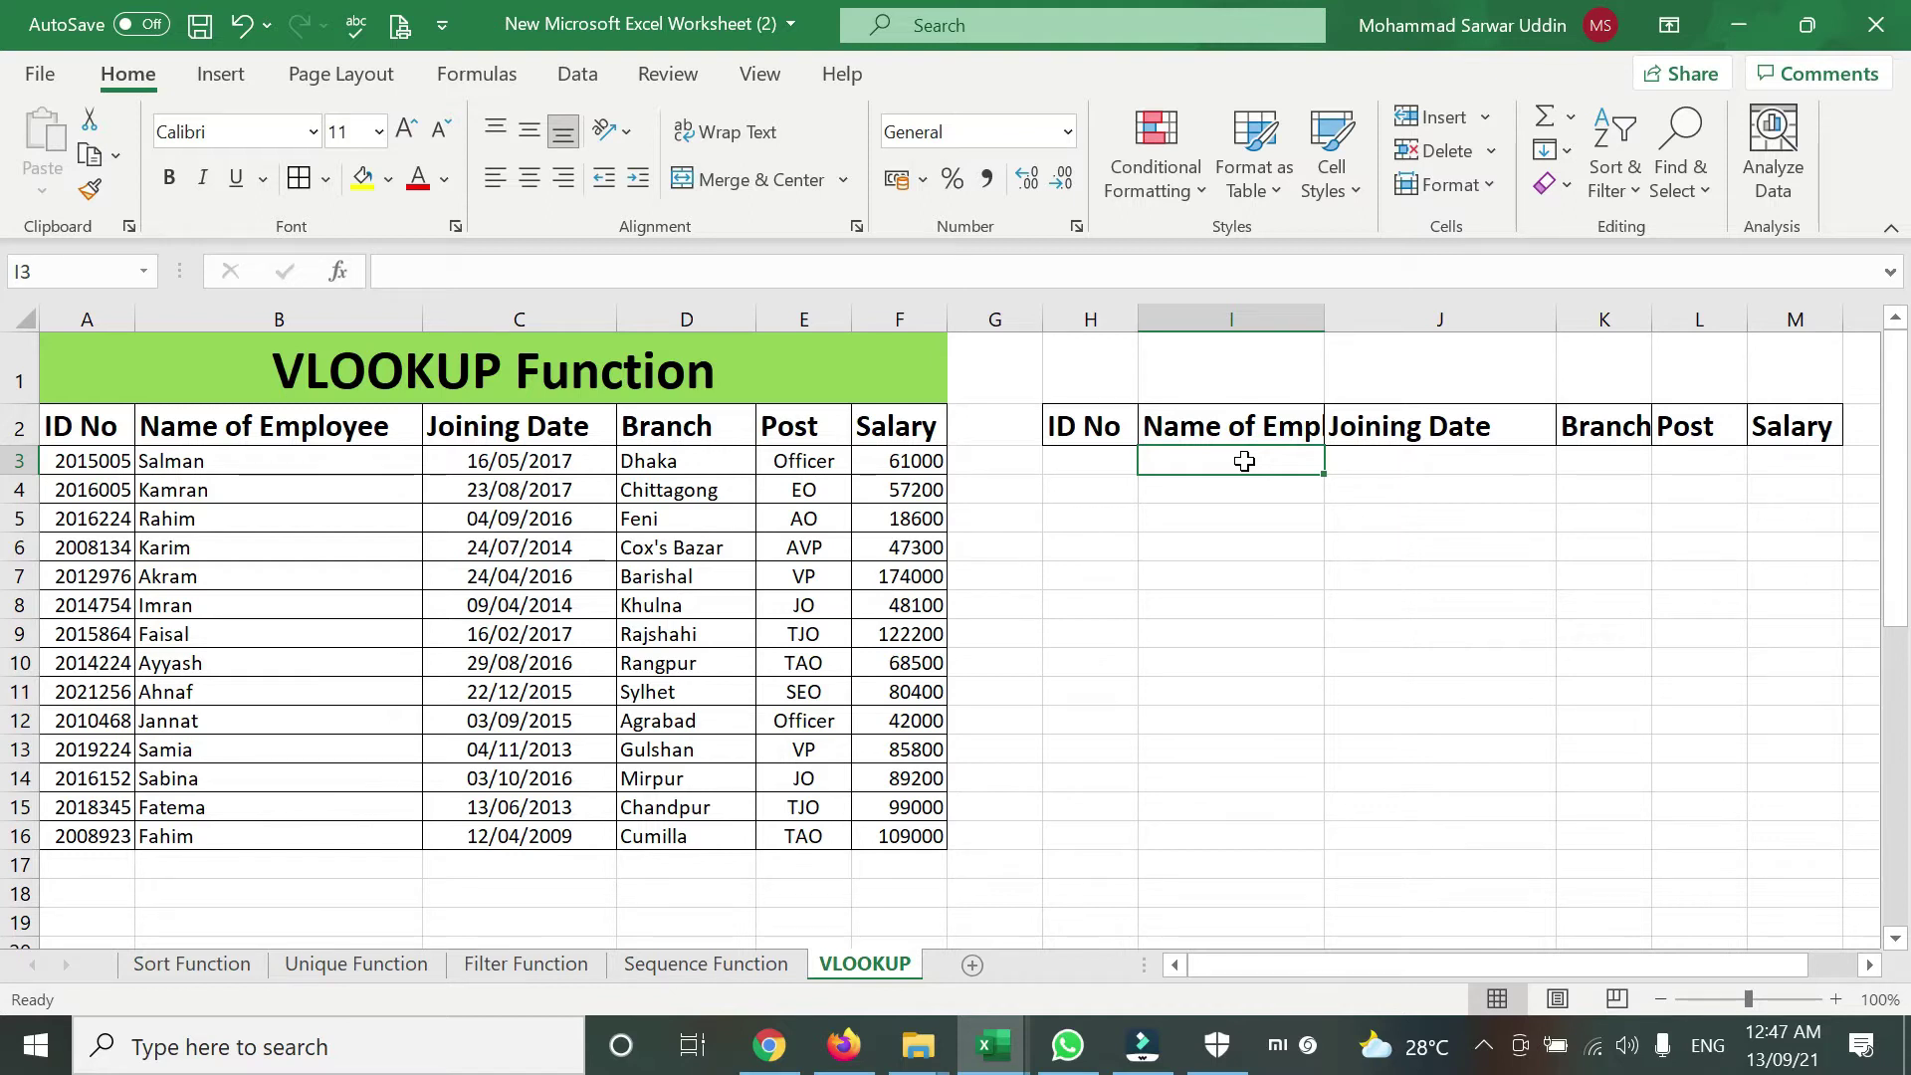
{"action": "type", "text": "="}
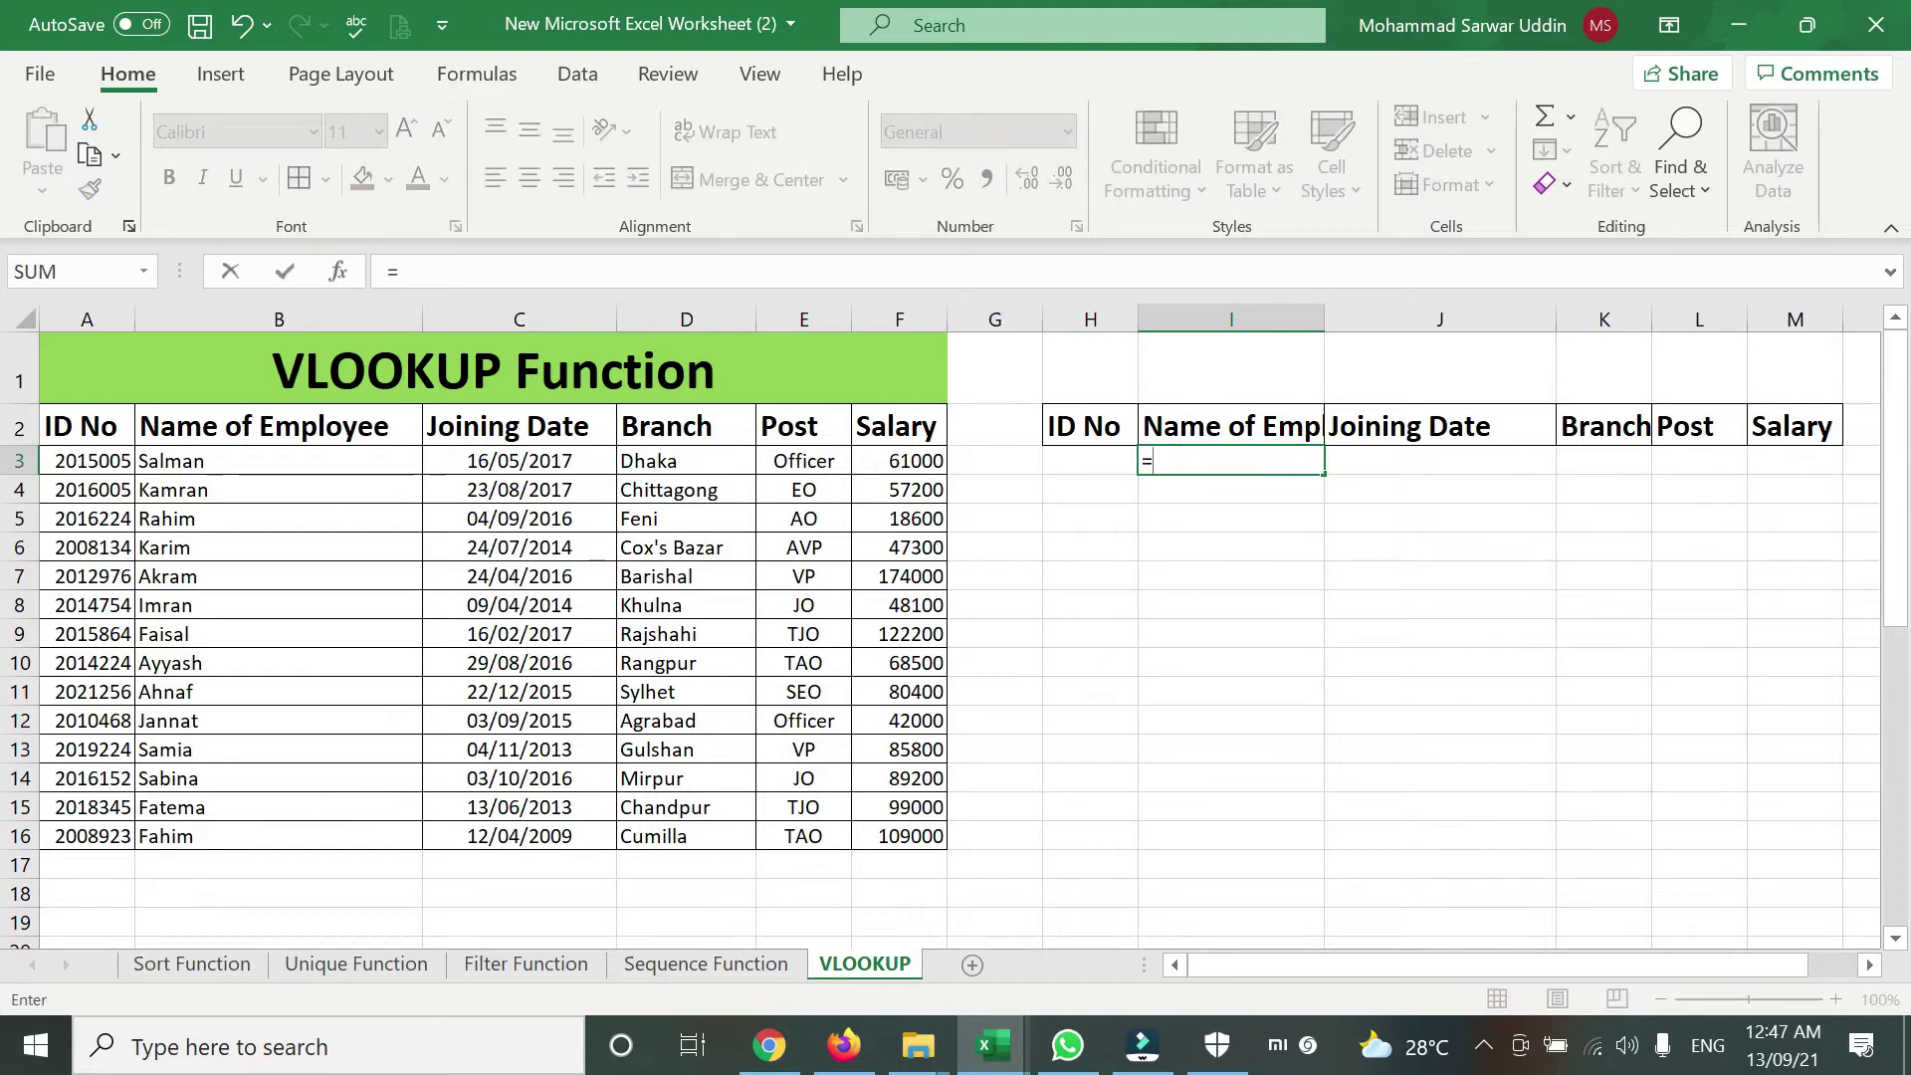
{"action": "type", "text": "V"}
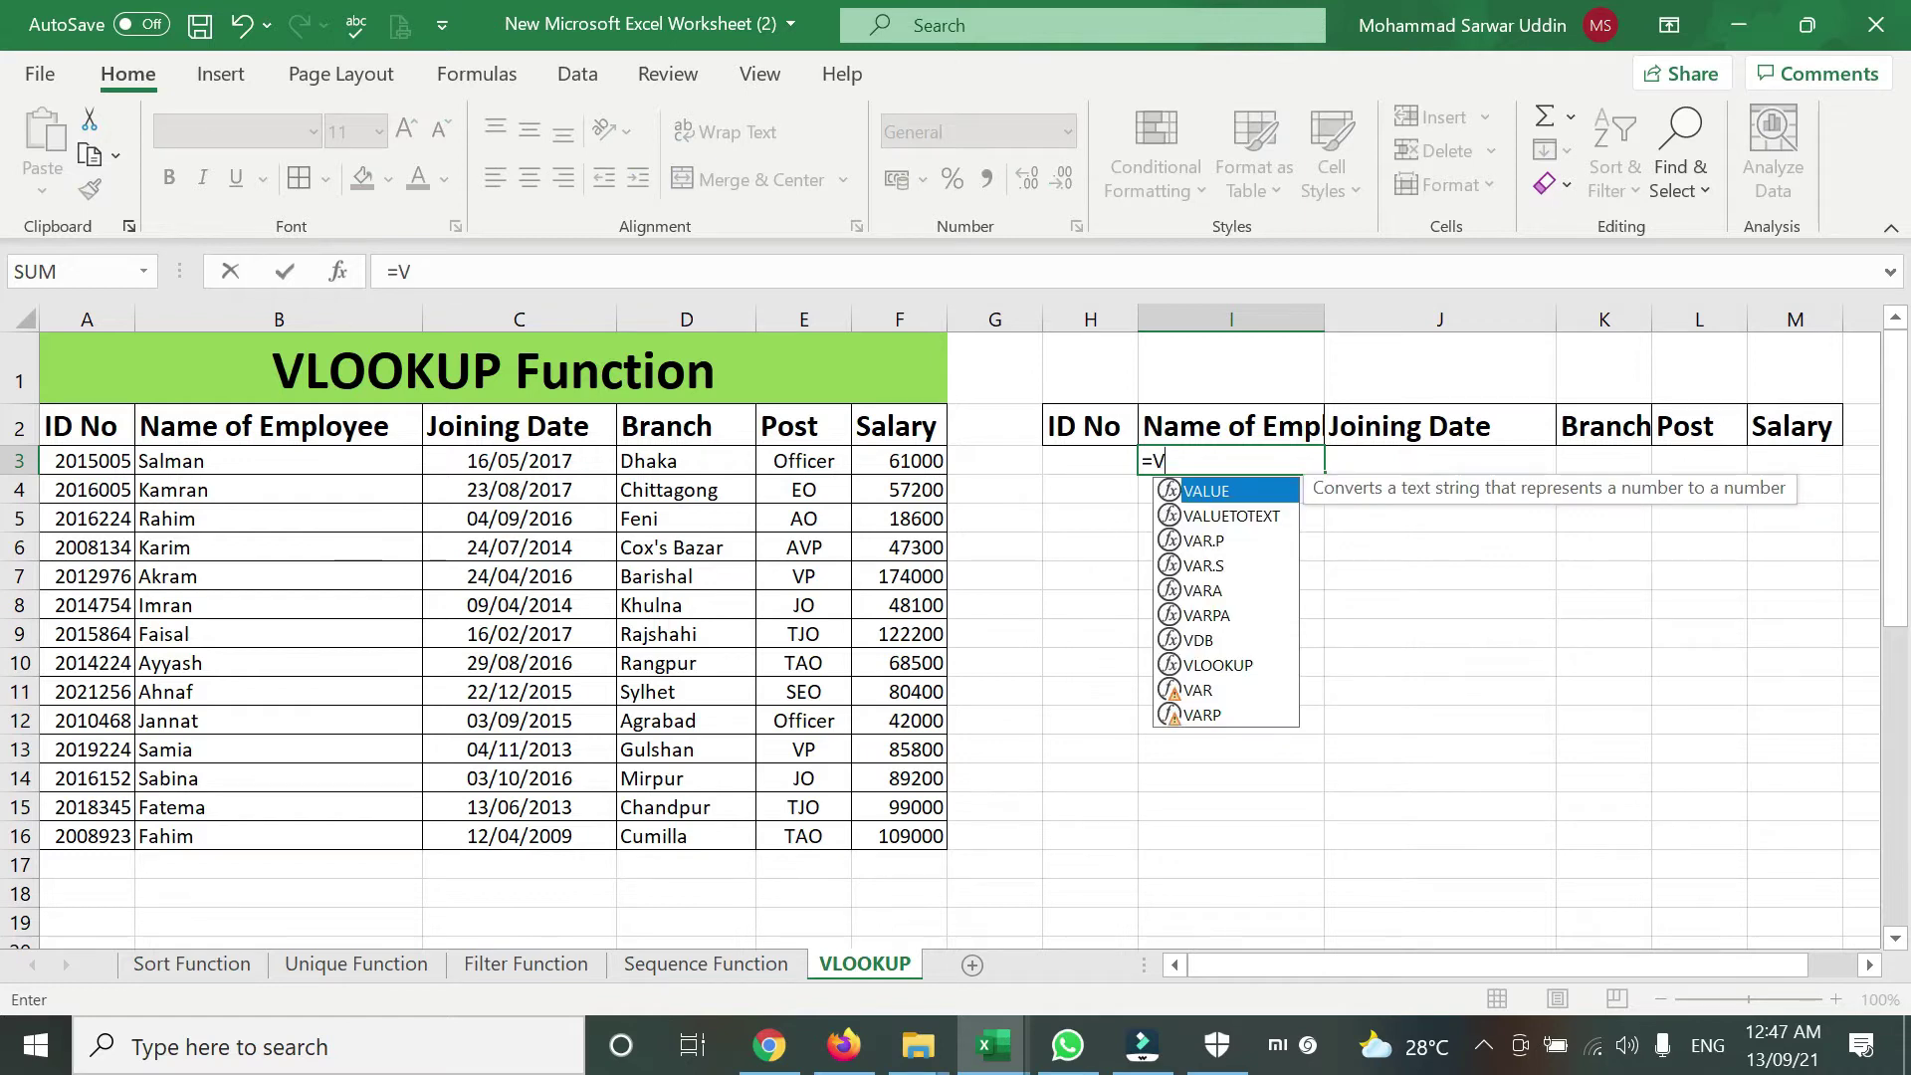
{"action": "type", "text": "LOOK"}
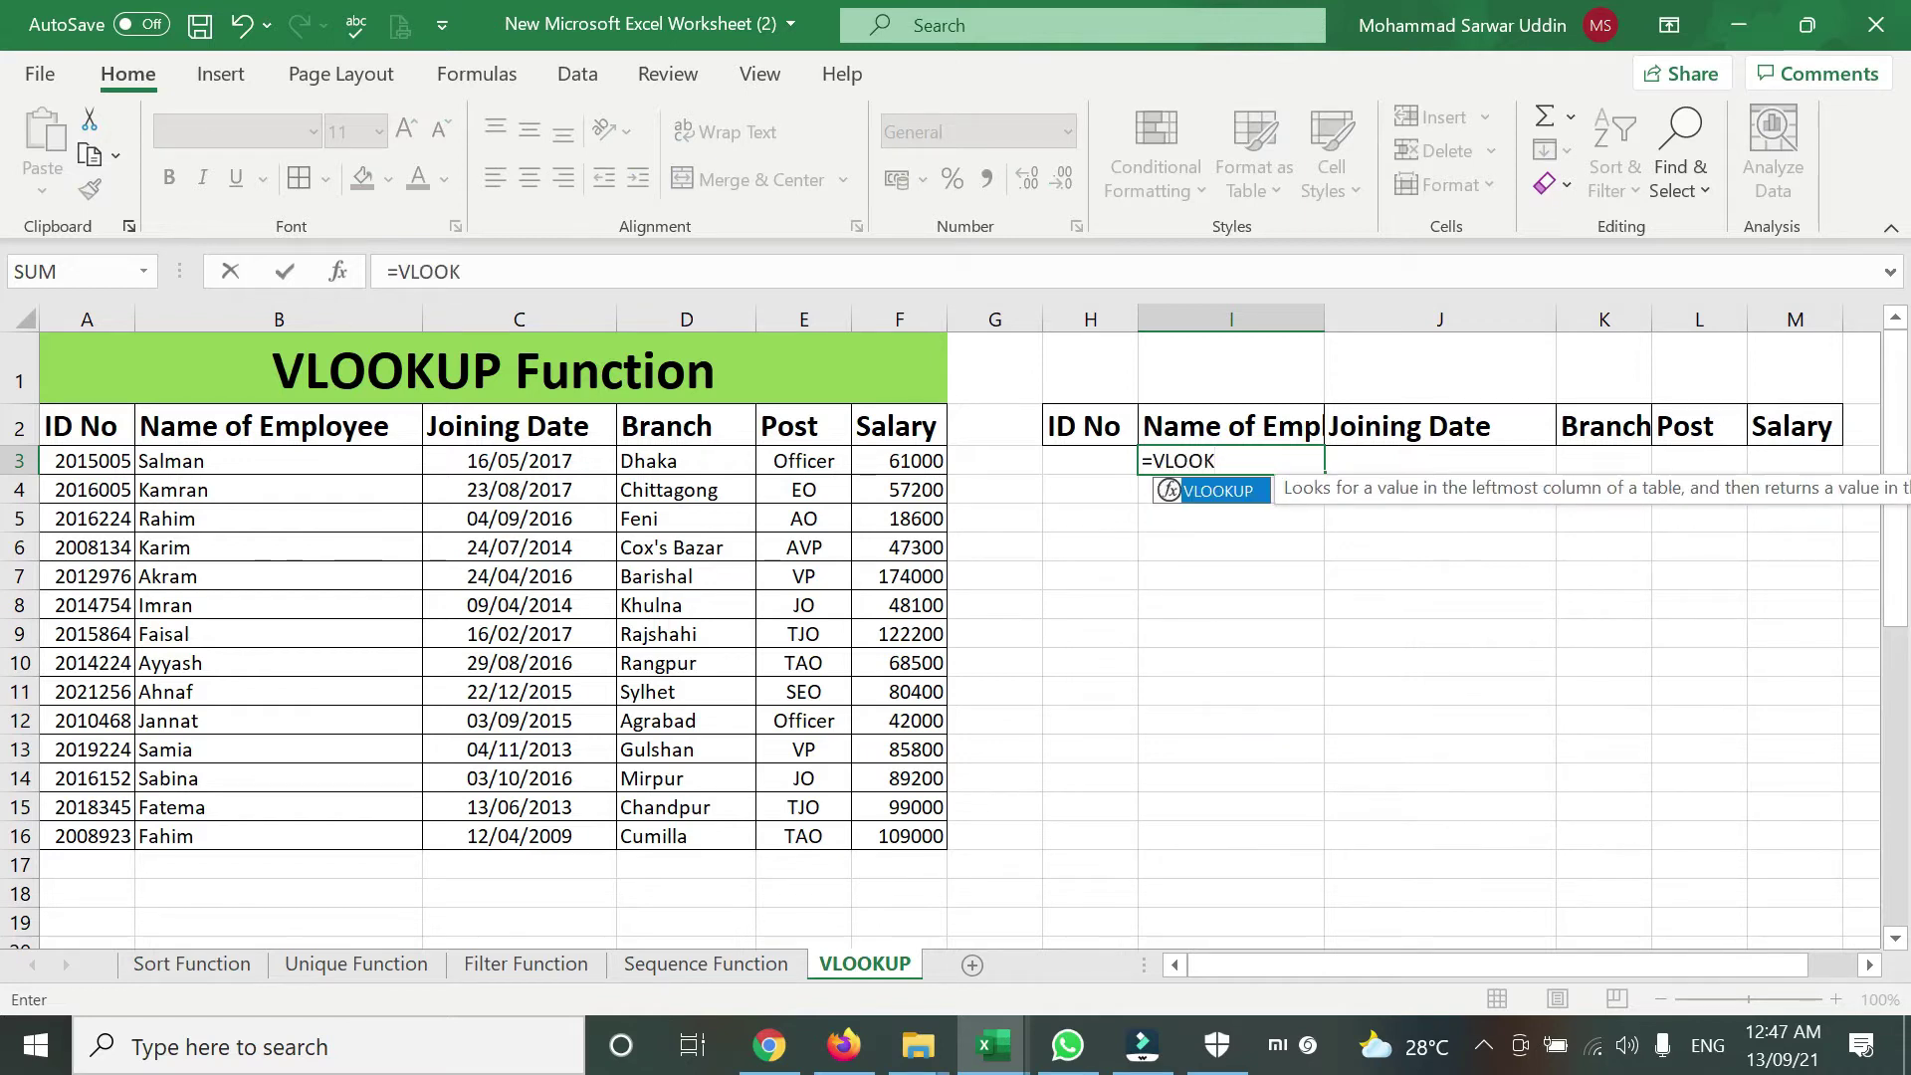
{"action": "type", "text": "UP("}
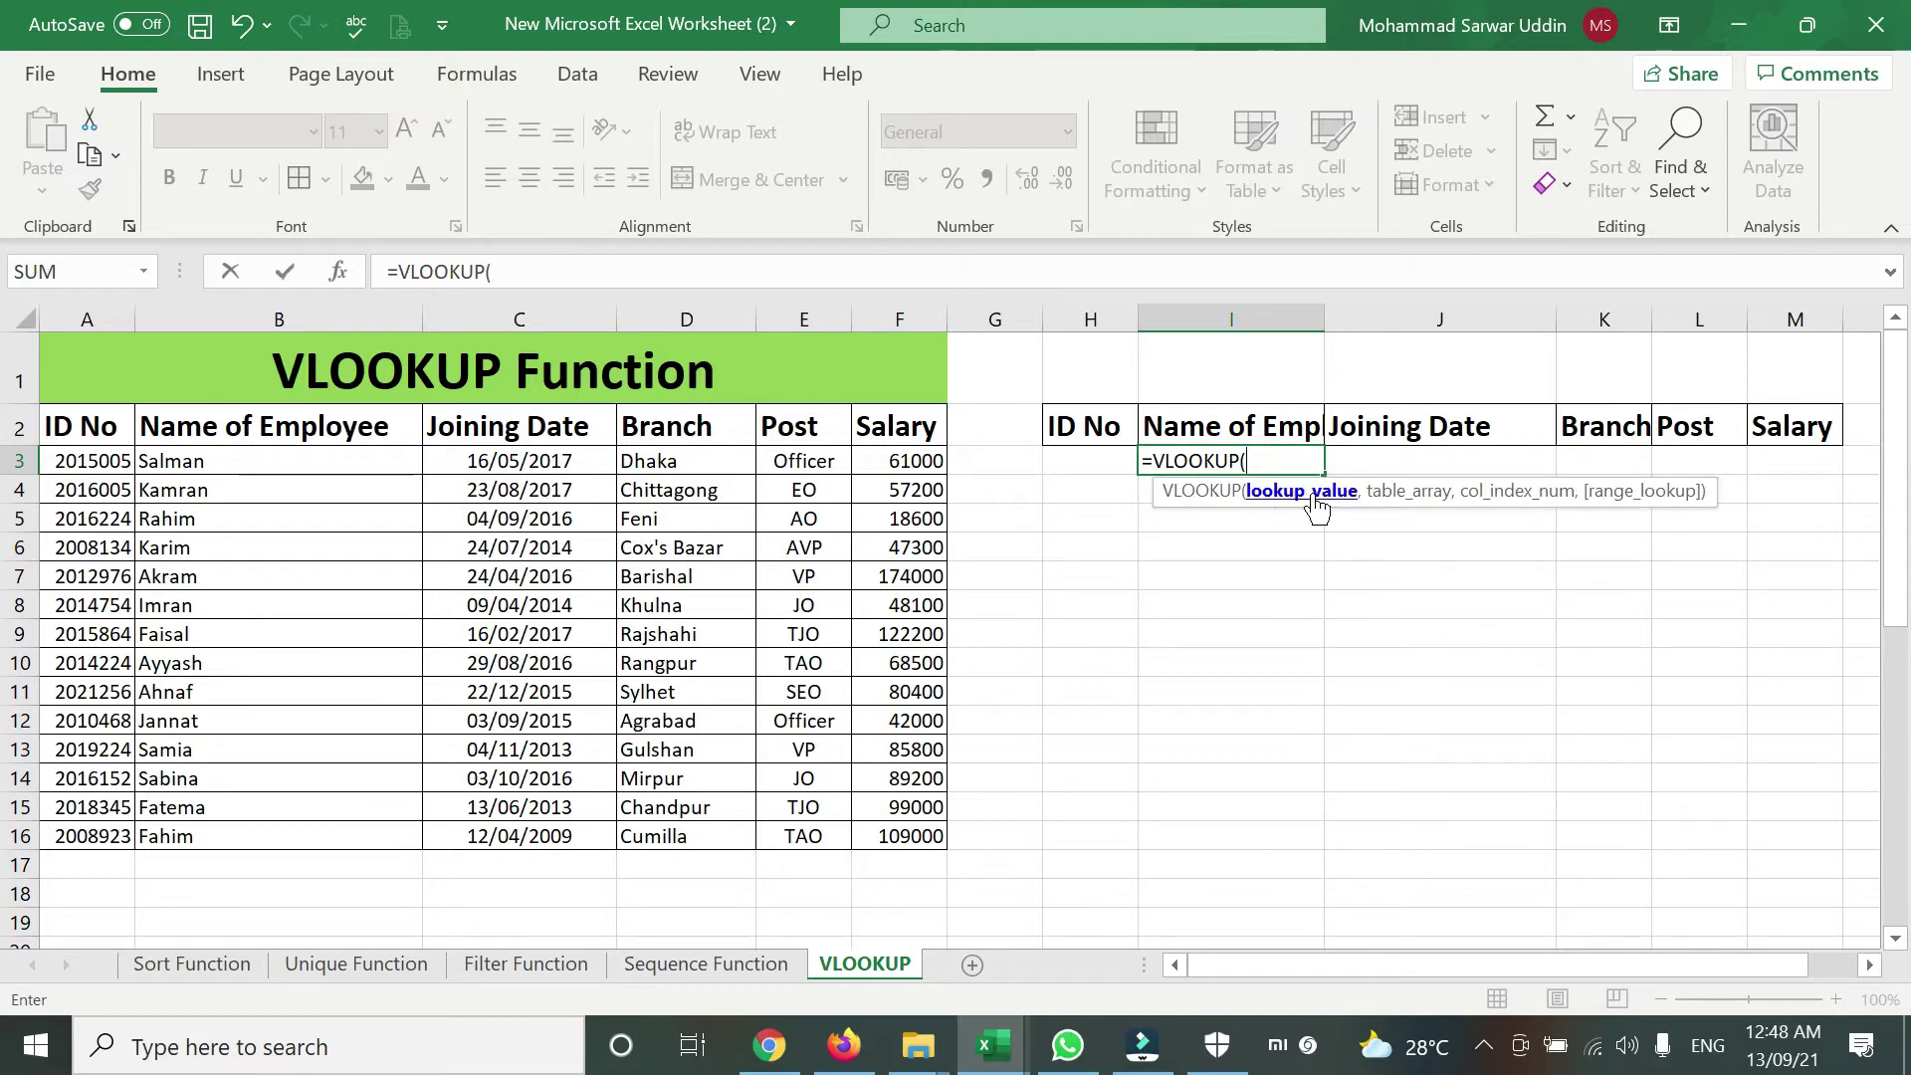
{"action": "left_click", "coordinate": [1094, 462]}
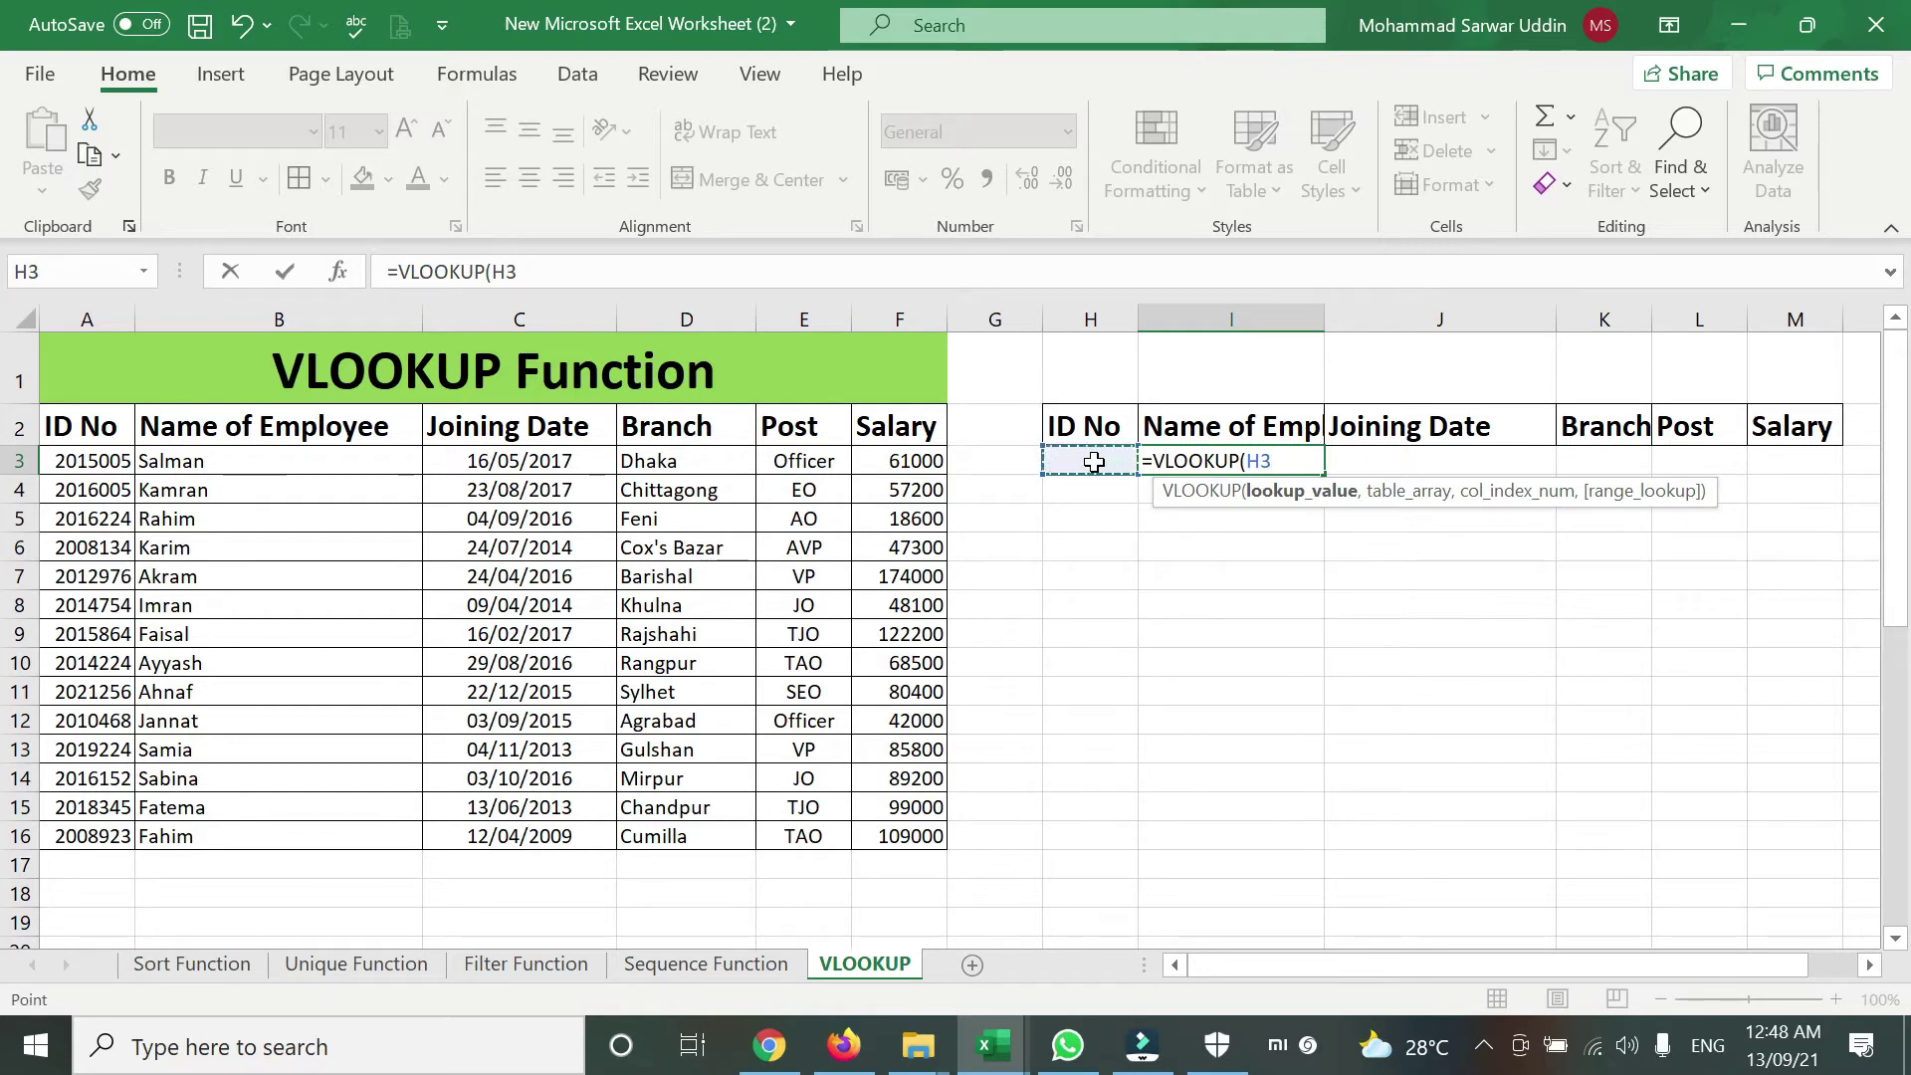
{"action": "type", "text": ","}
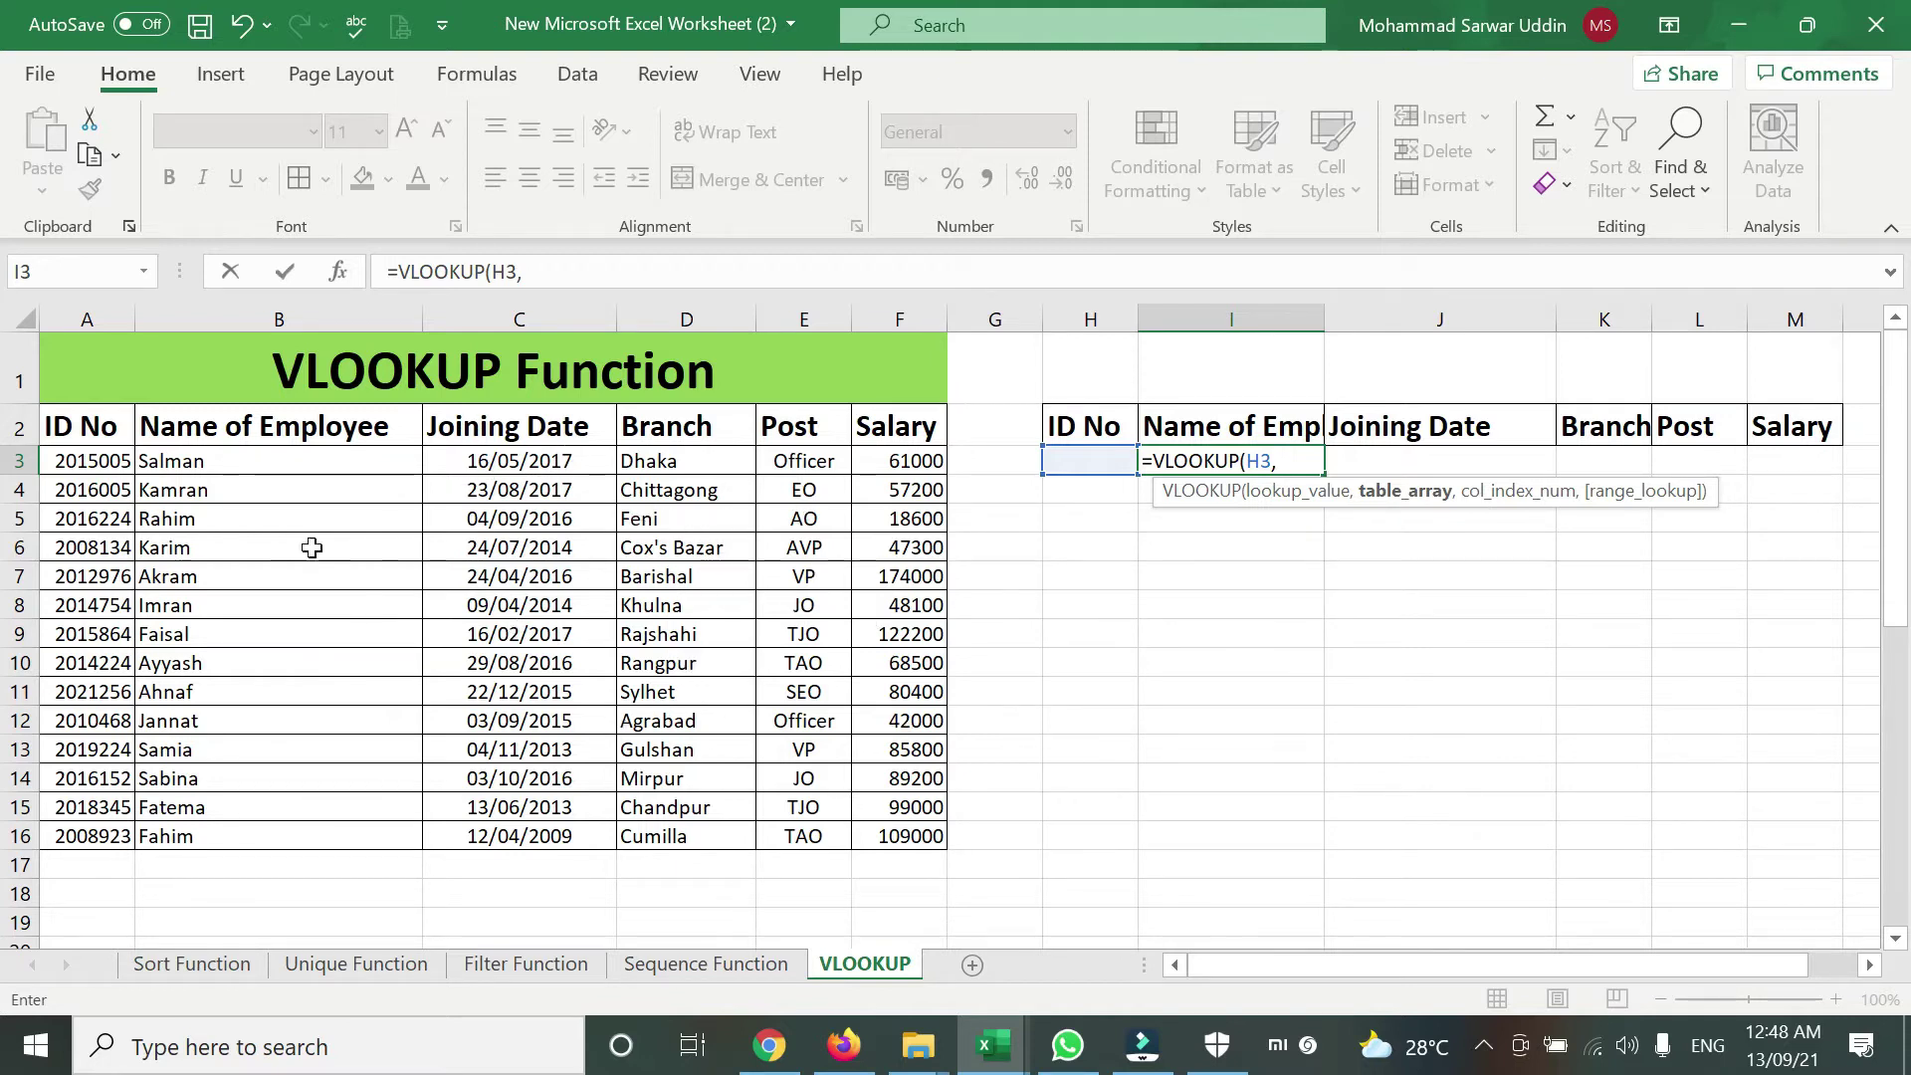
{"action": "left_click_drag", "start_coordinate": [81, 427], "coordinate": [916, 833]}
{"action": "type", "text": ","}
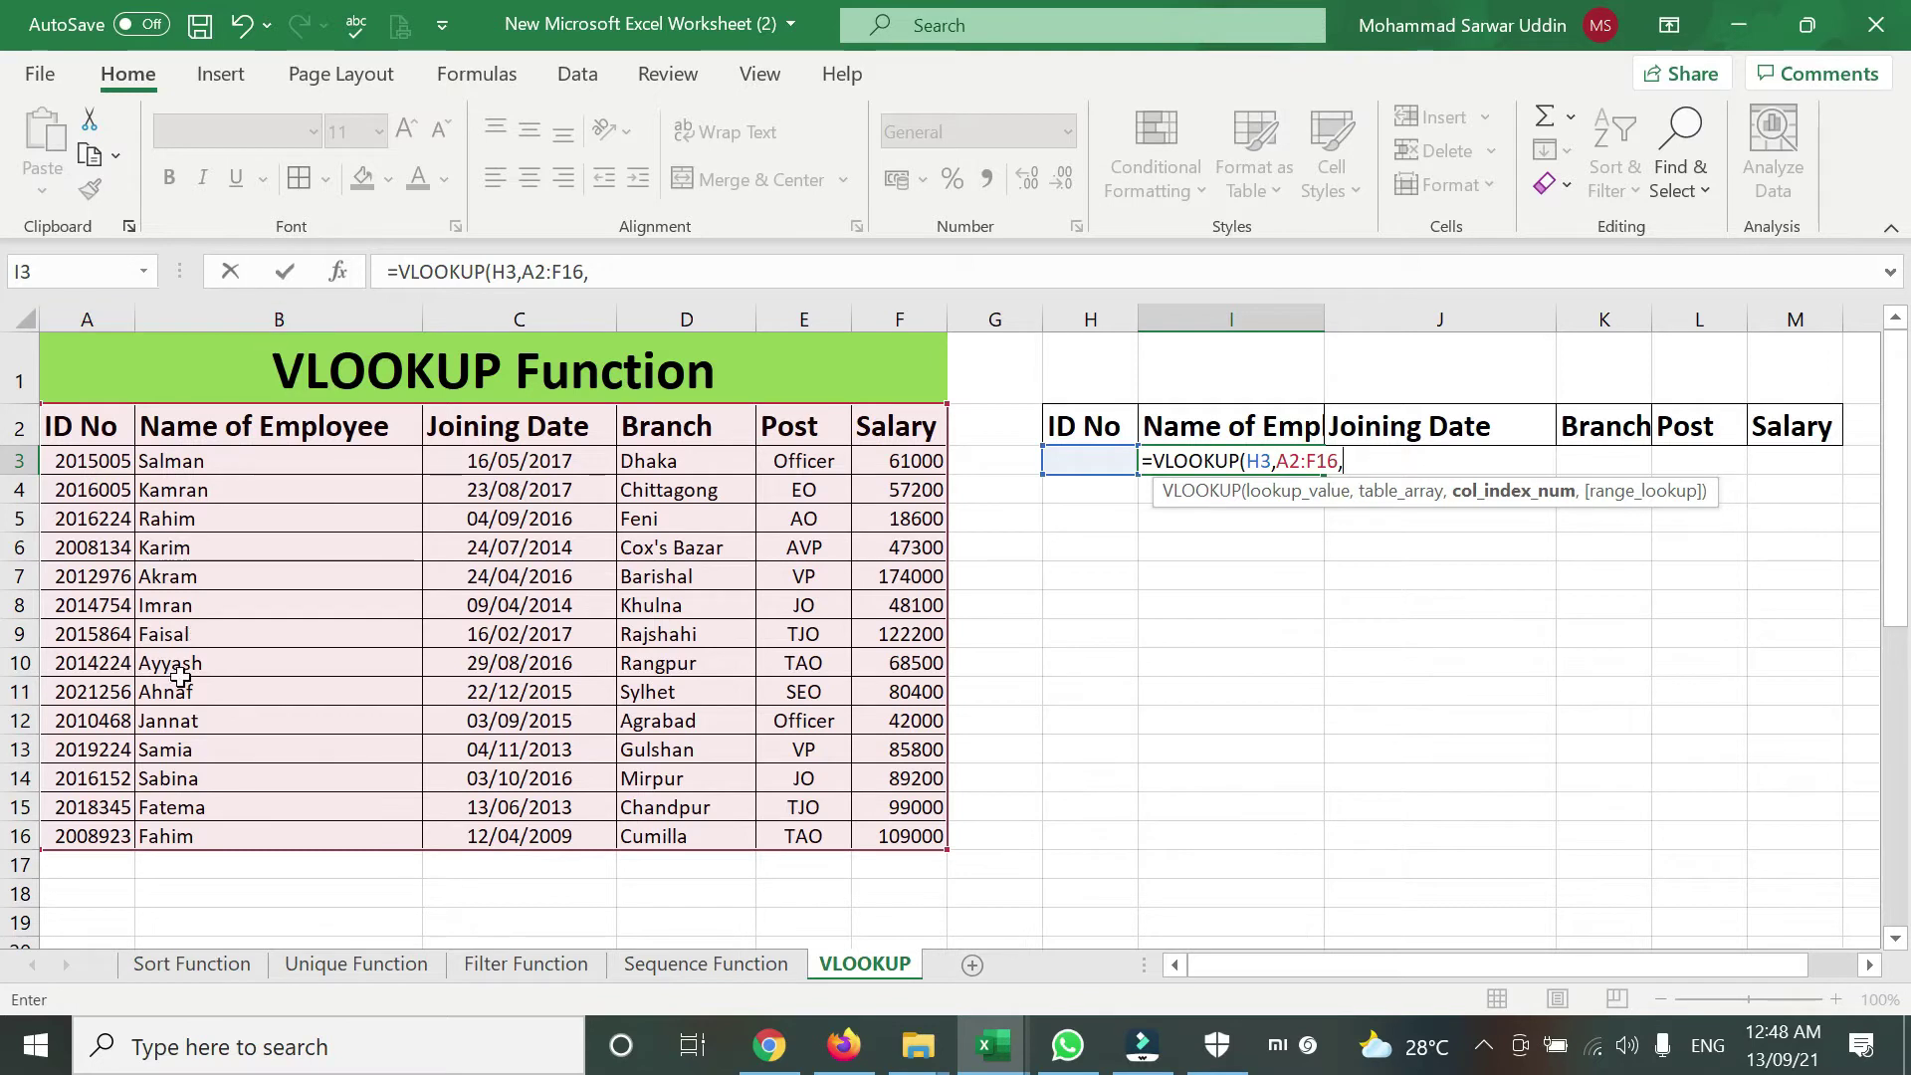
{"action": "left_click", "coordinate": [259, 464]}
{"action": "left_click_drag", "start_coordinate": [259, 464], "coordinate": [318, 493]}
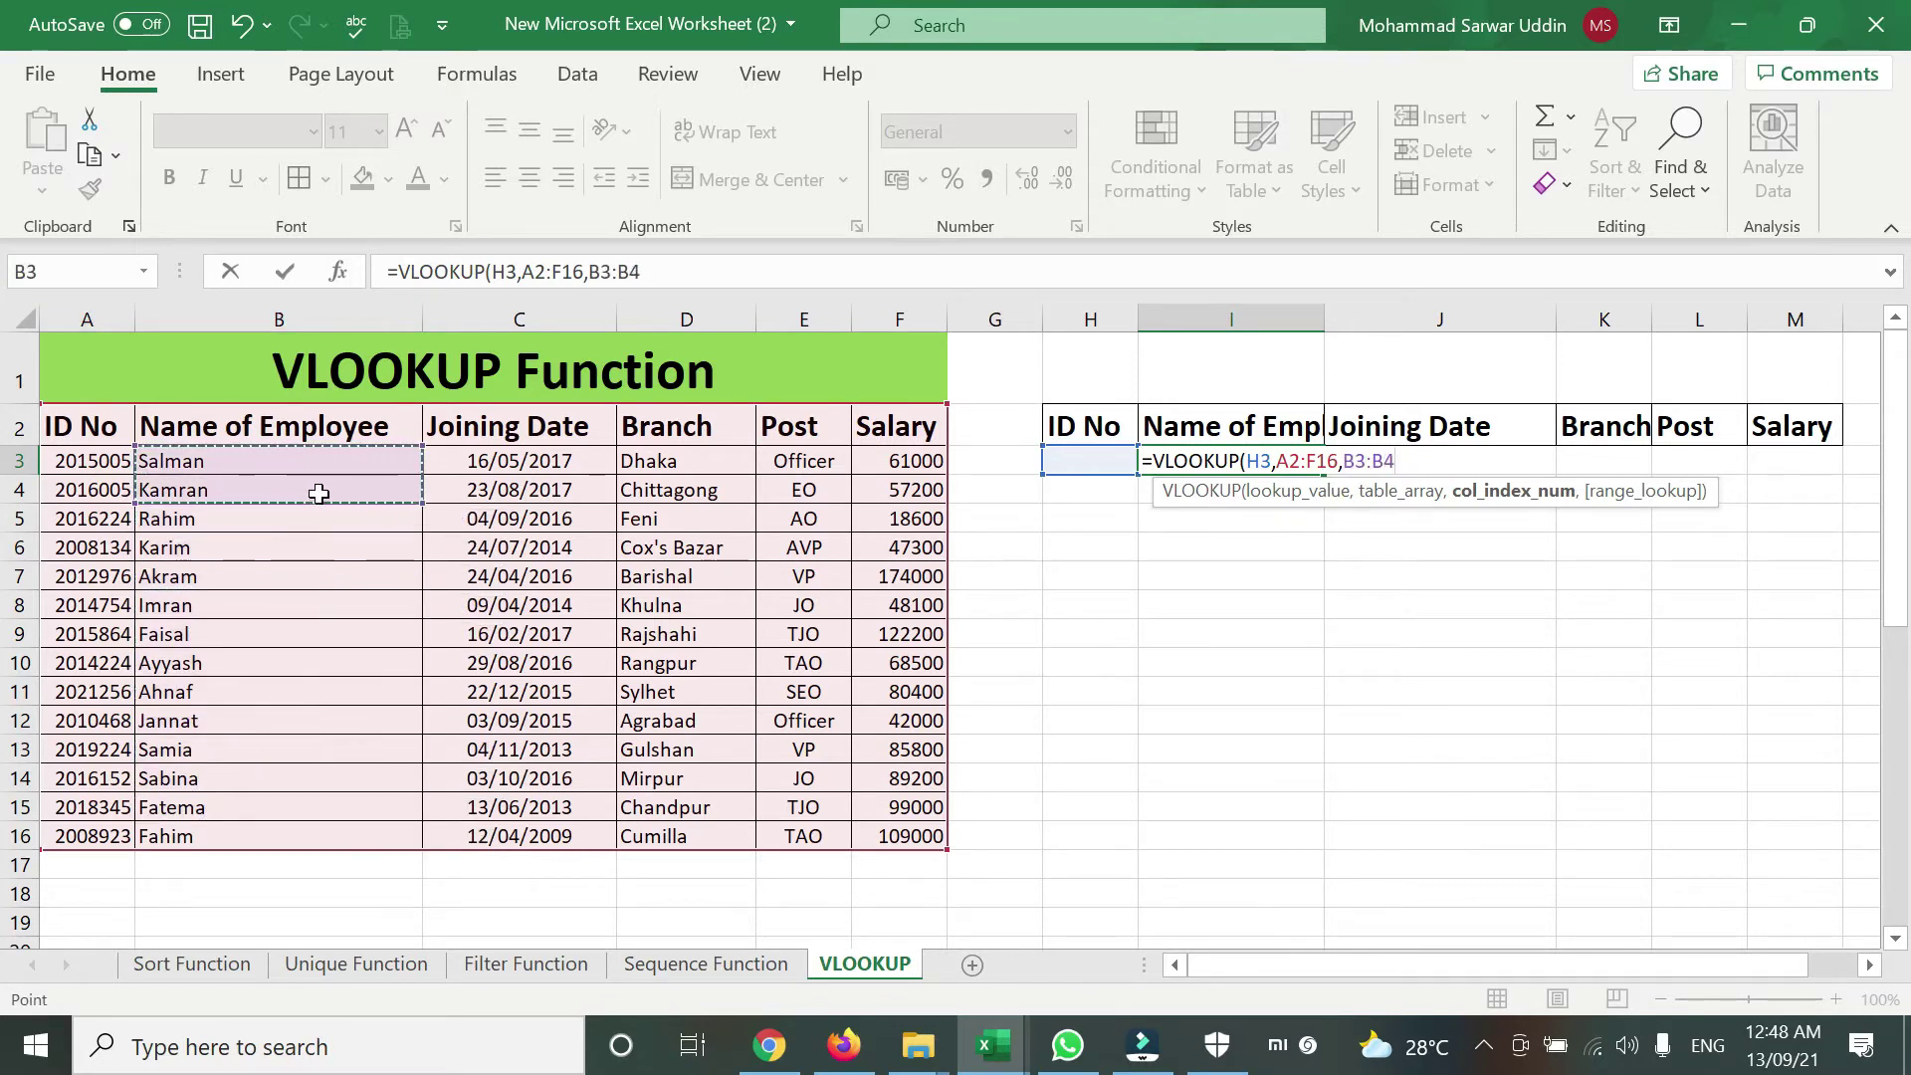
{"action": "key", "text": "BackSpace"}
{"action": "key", "text": "BackSpace"}
{"action": "key", "text": "BackSpace"}
{"action": "key", "text": "BackSpace"}
{"action": "key", "text": "BackSpace"}
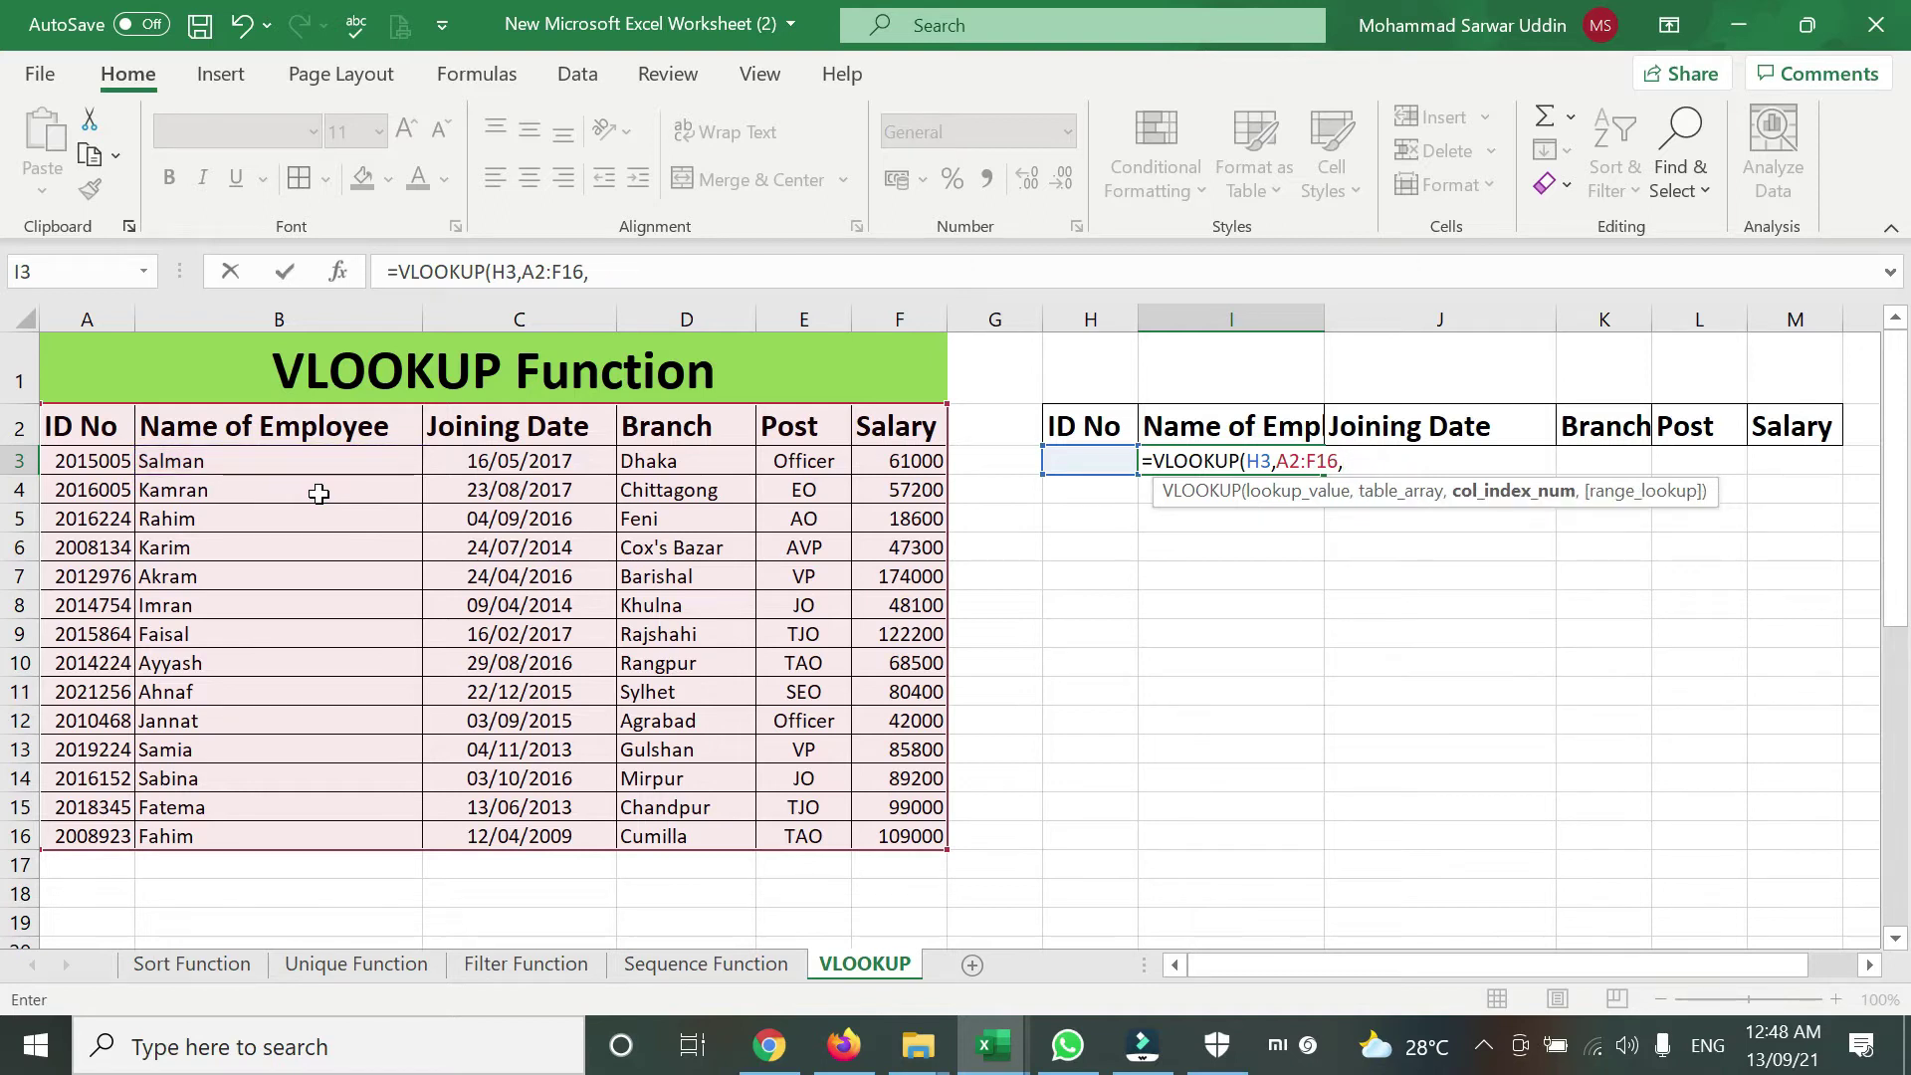
Complete the VLOOKUP formula in I3 with column index 2 and range lookup 0.
{"action": "type", "text": "2,0"}
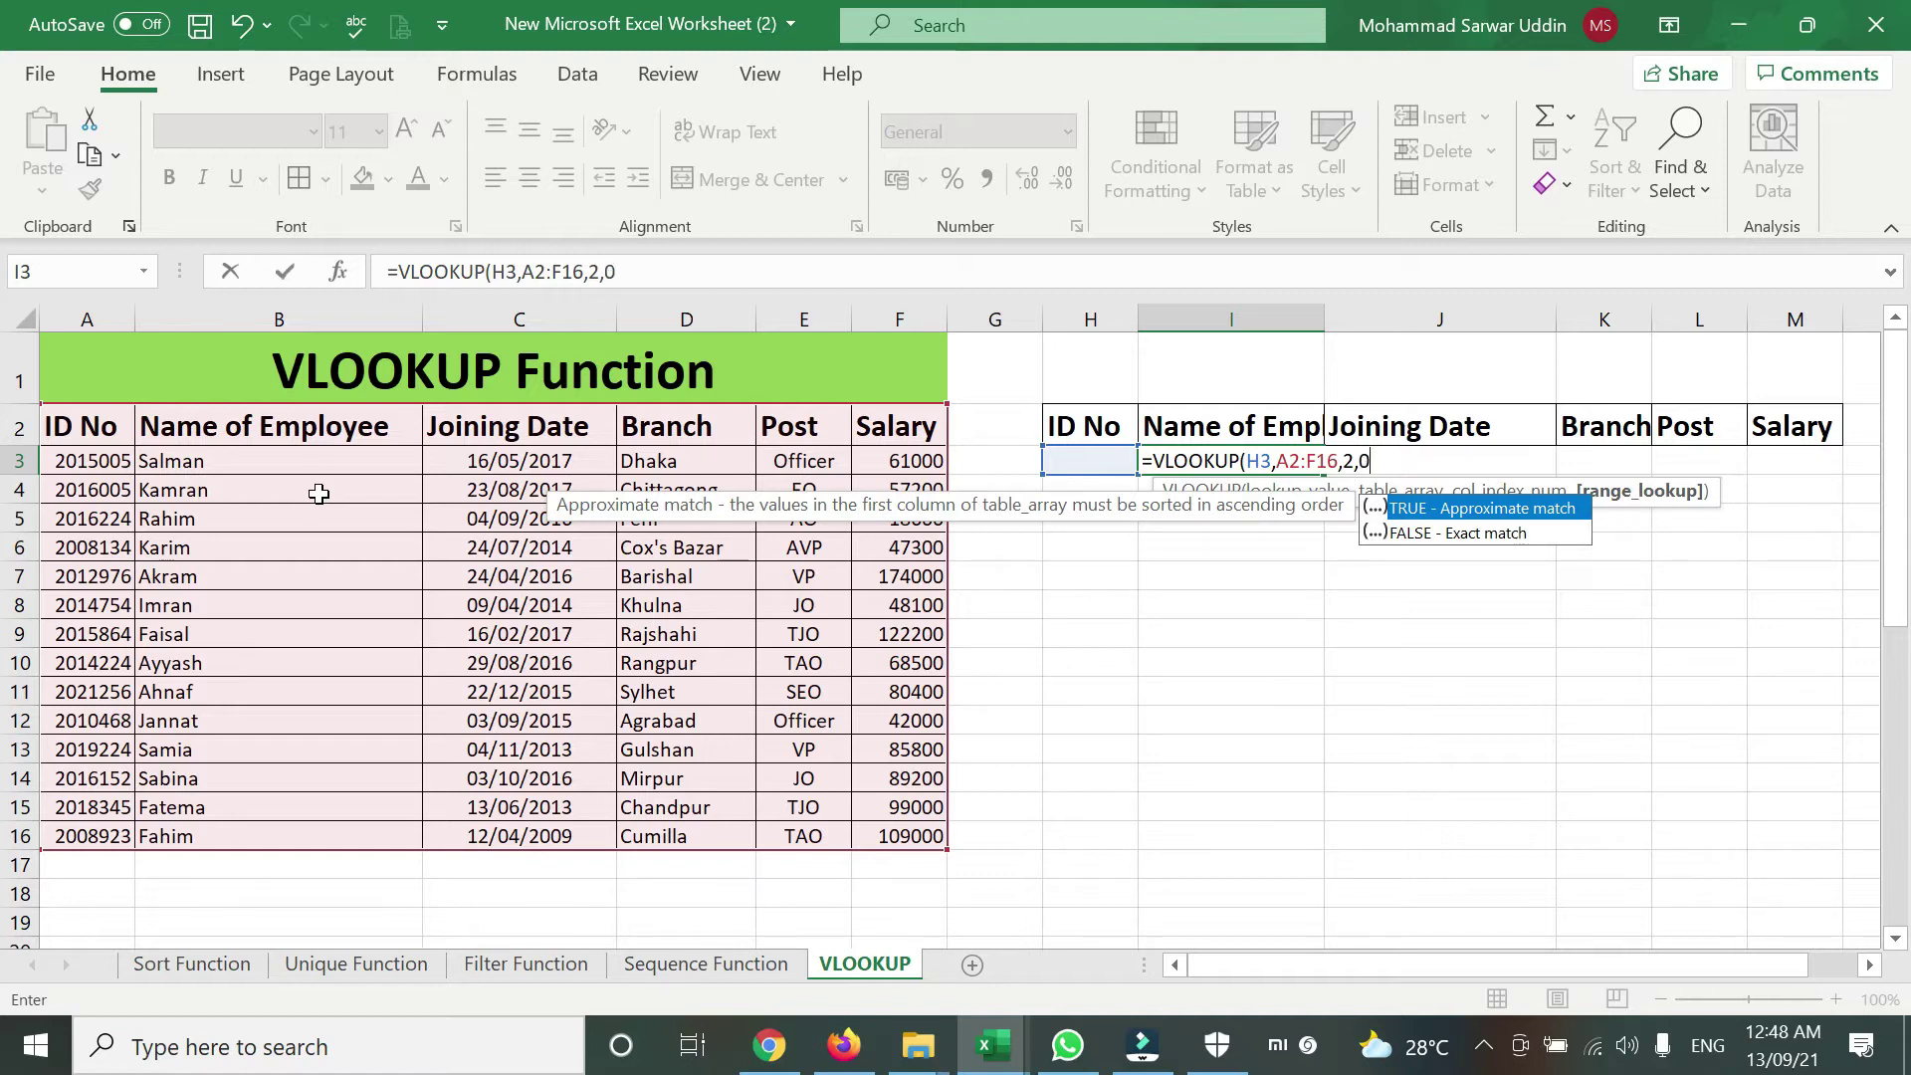
{"action": "type", "text": ")"}
{"action": "key", "text": "Return"}
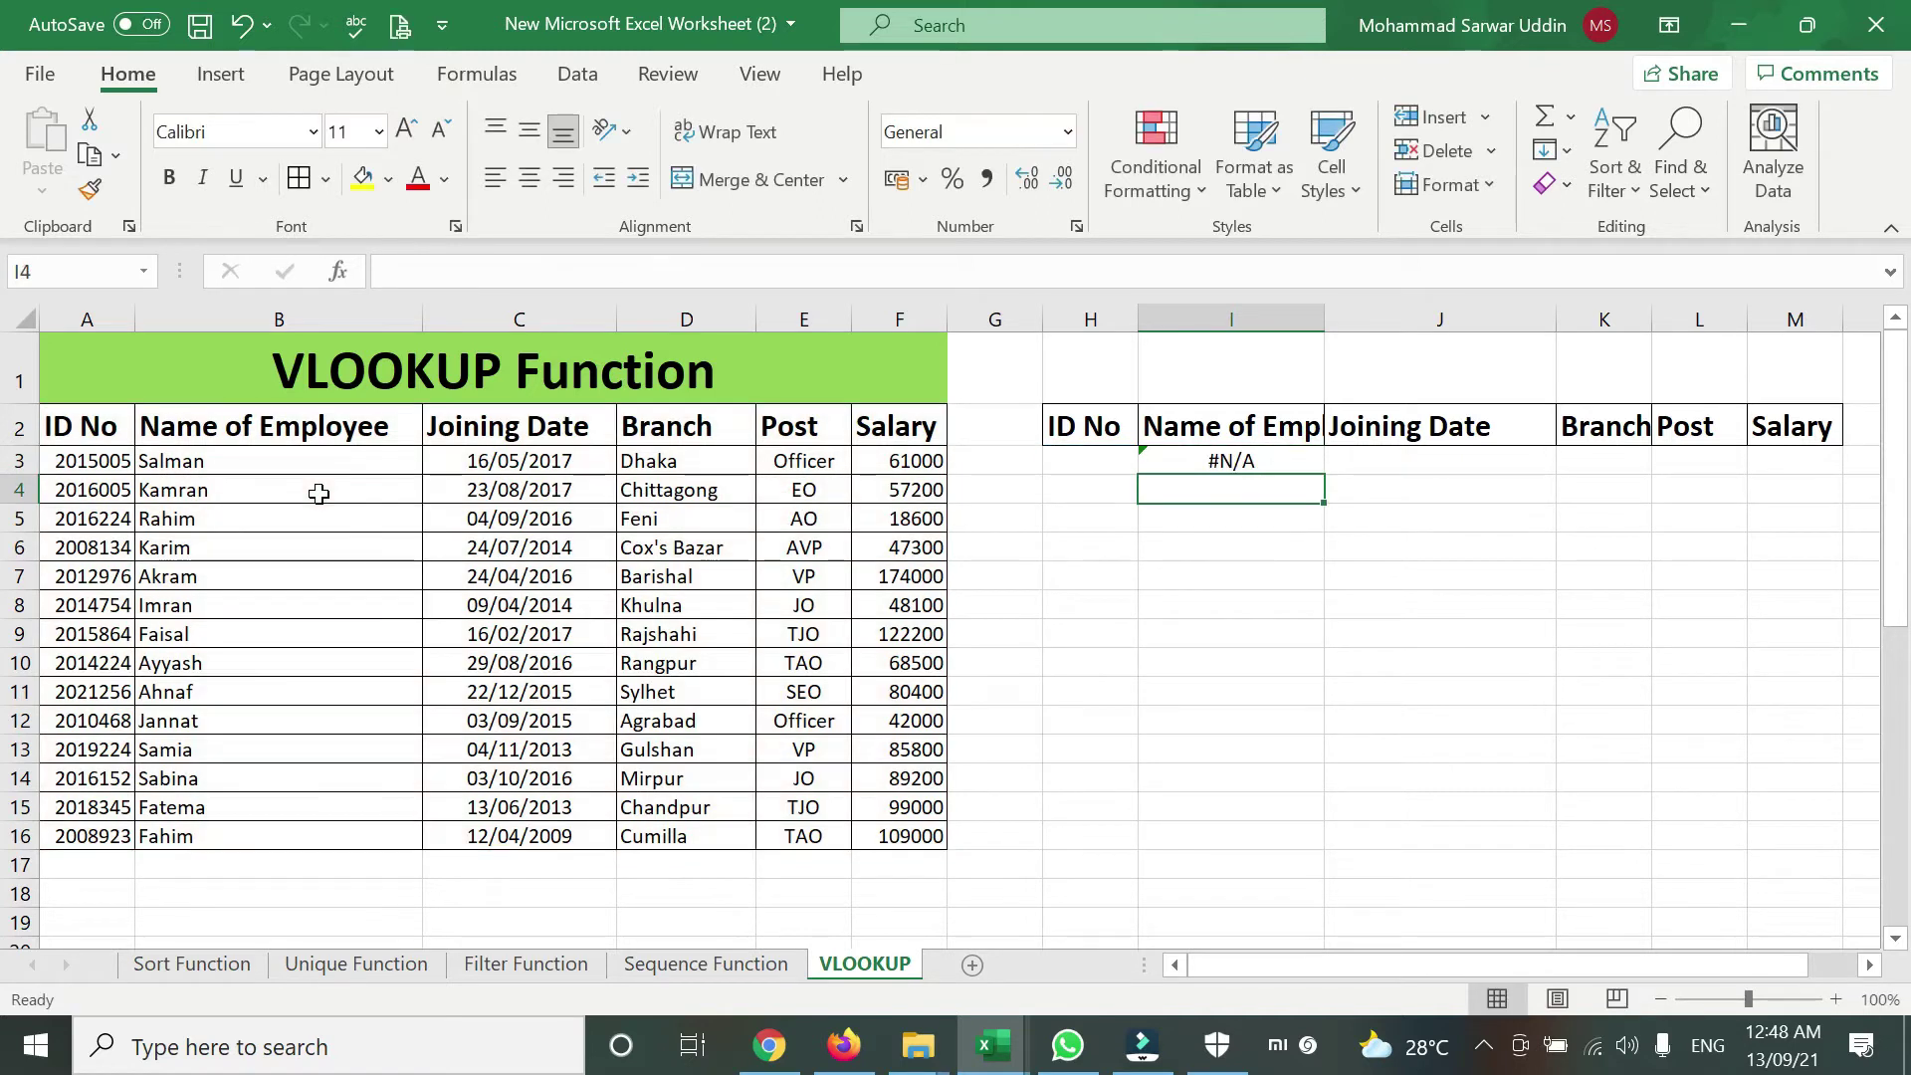
Choose the ID number of the employee in row 7 for lookup cell H3.
{"action": "left_click", "coordinate": [1074, 461]}
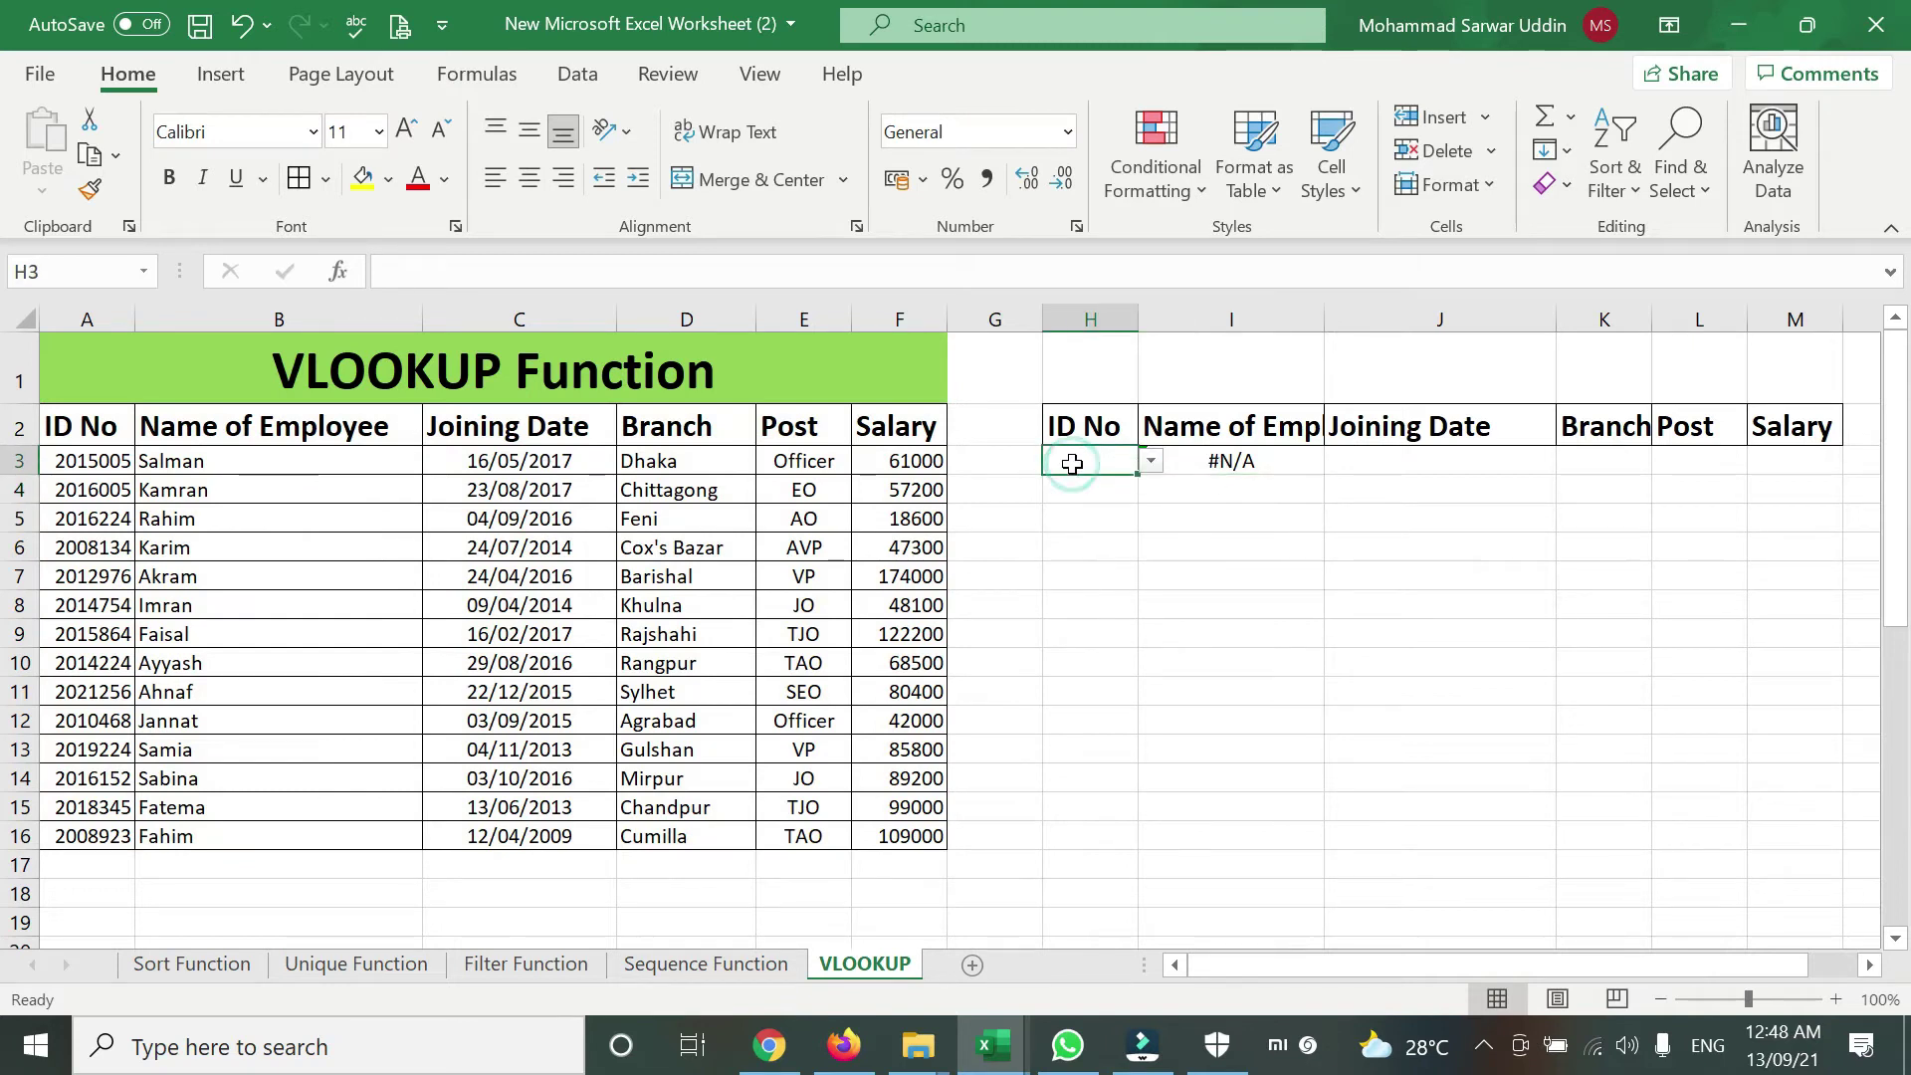
{"action": "left_click", "coordinate": [1258, 461]}
{"action": "left_click", "coordinate": [1062, 461]}
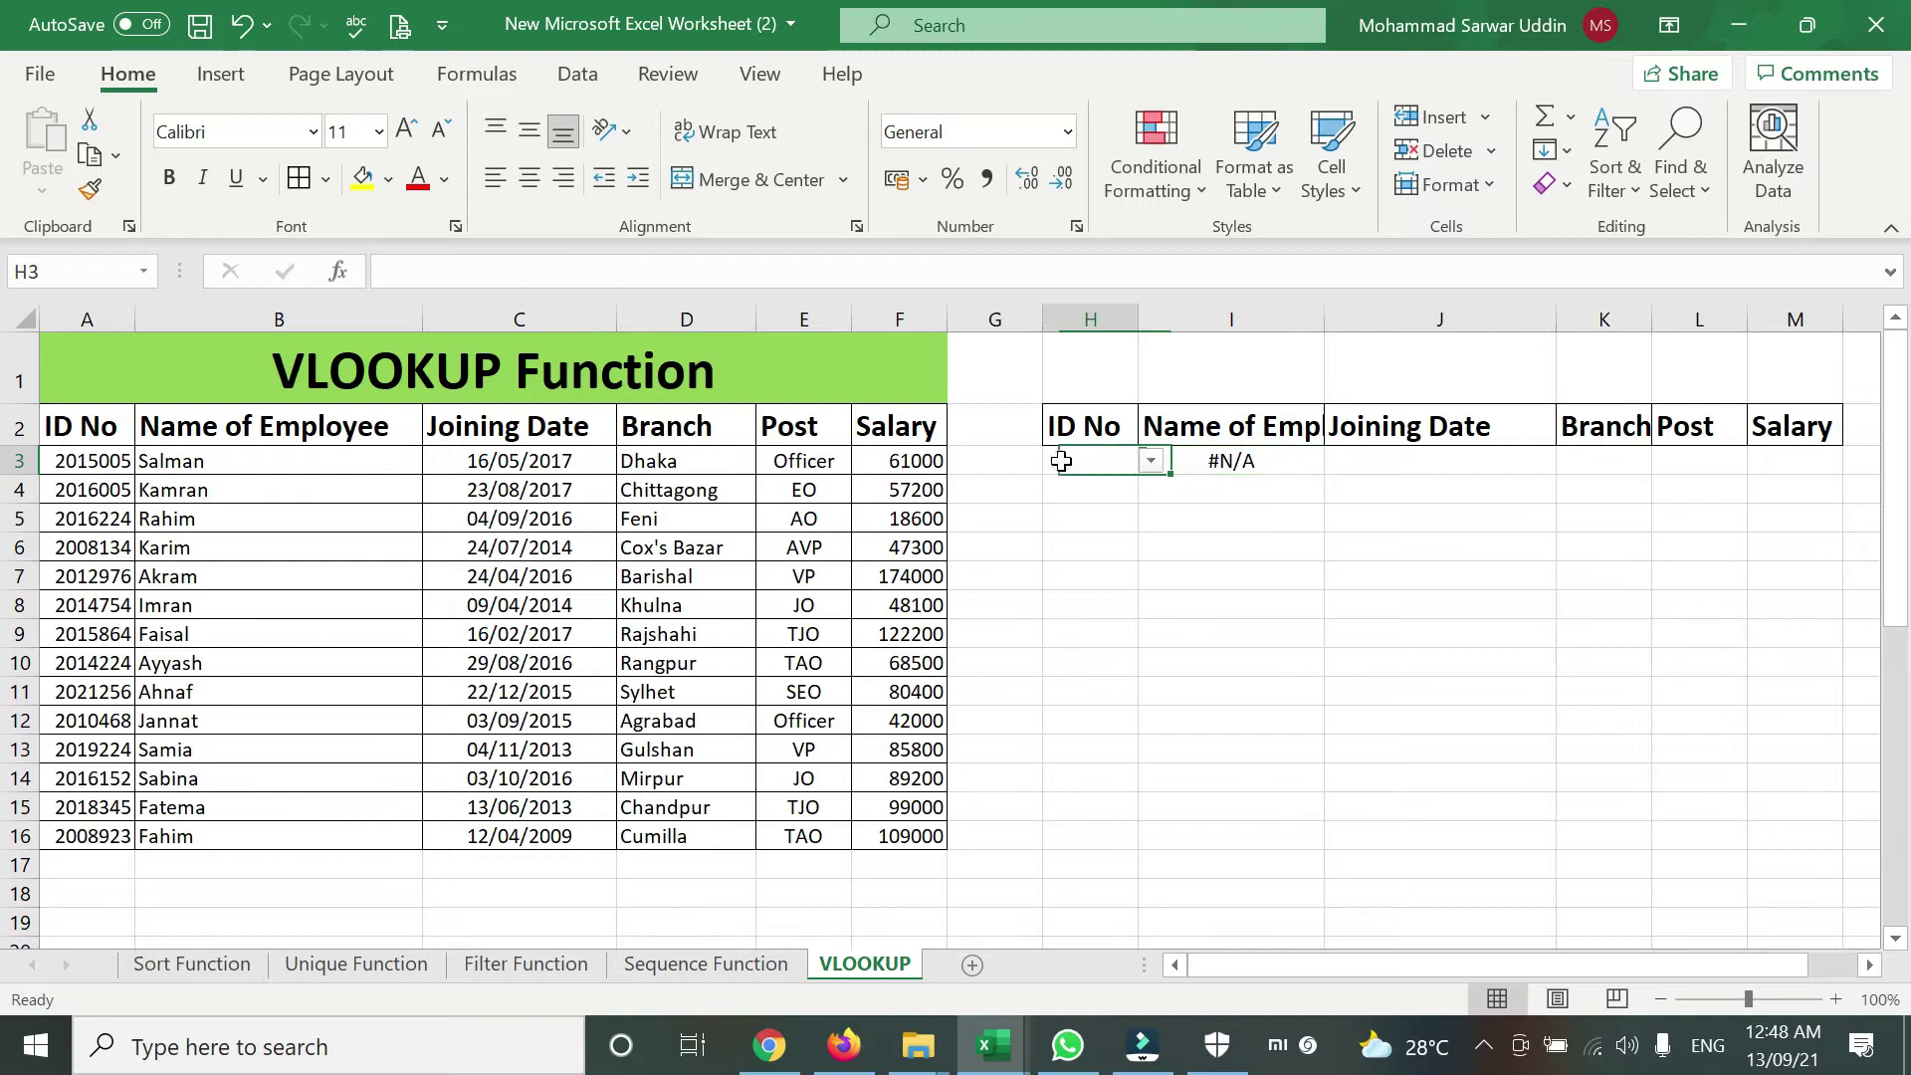
{"action": "left_click", "coordinate": [1153, 462]}
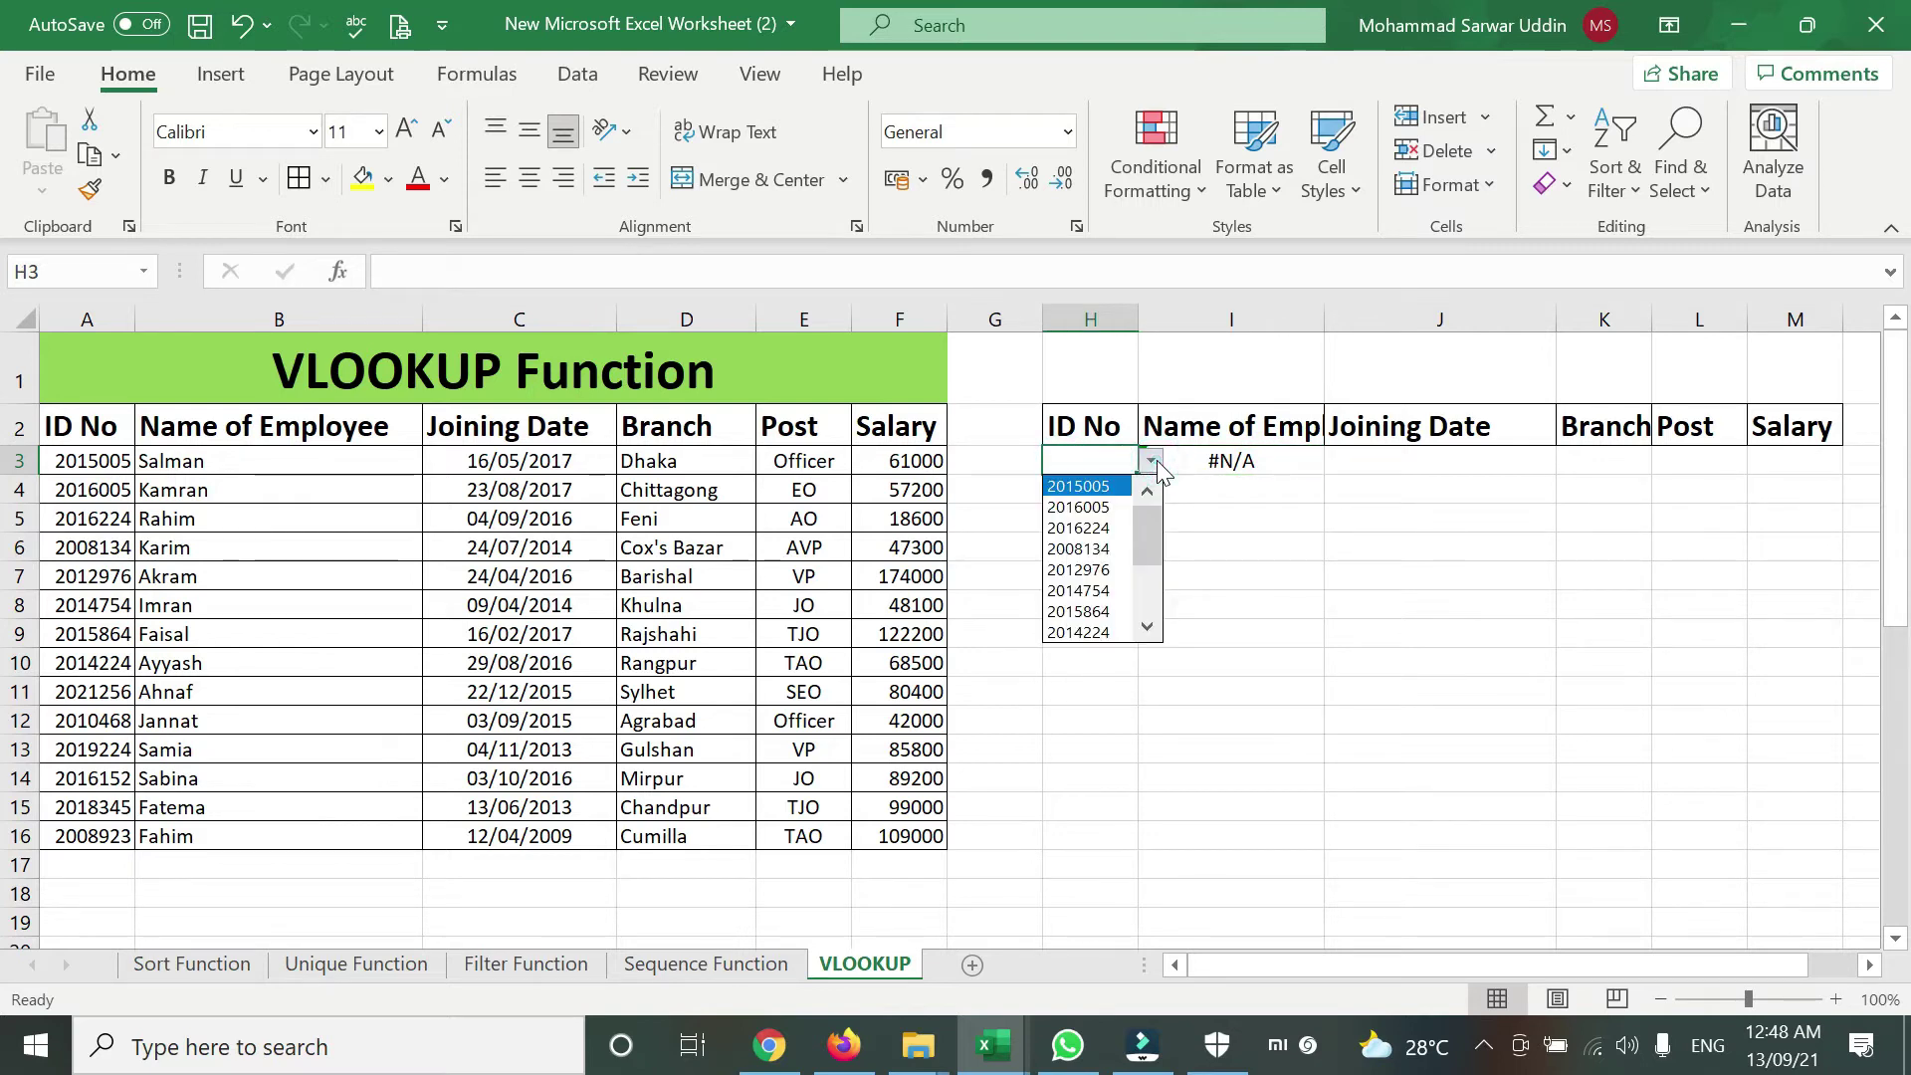
{"action": "left_click", "coordinate": [1084, 569]}
Widen column I slightly and centre the name result in I3.
{"action": "left_click_drag", "start_coordinate": [1323, 316], "coordinate": [1361, 316]}
{"action": "left_click", "coordinate": [1251, 461]}
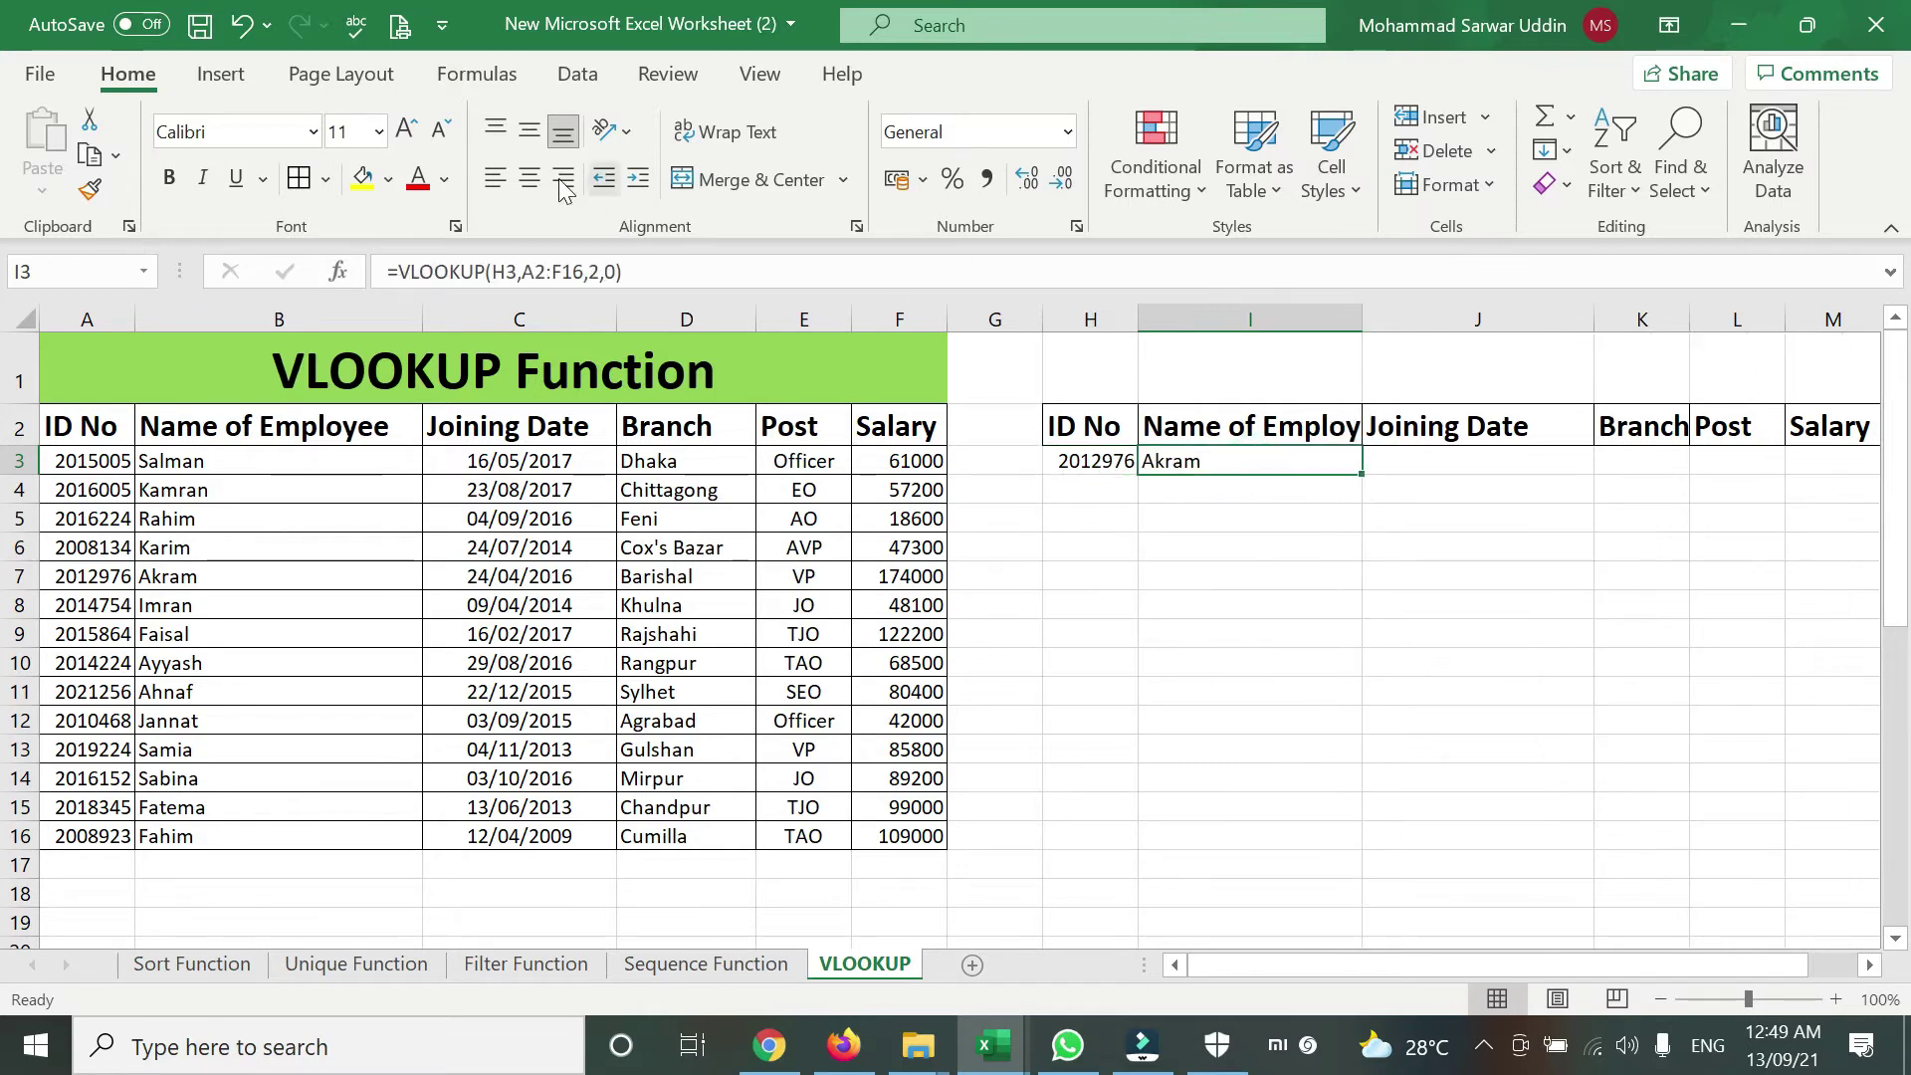
{"action": "left_click", "coordinate": [529, 178]}
{"action": "left_click", "coordinate": [1156, 591]}
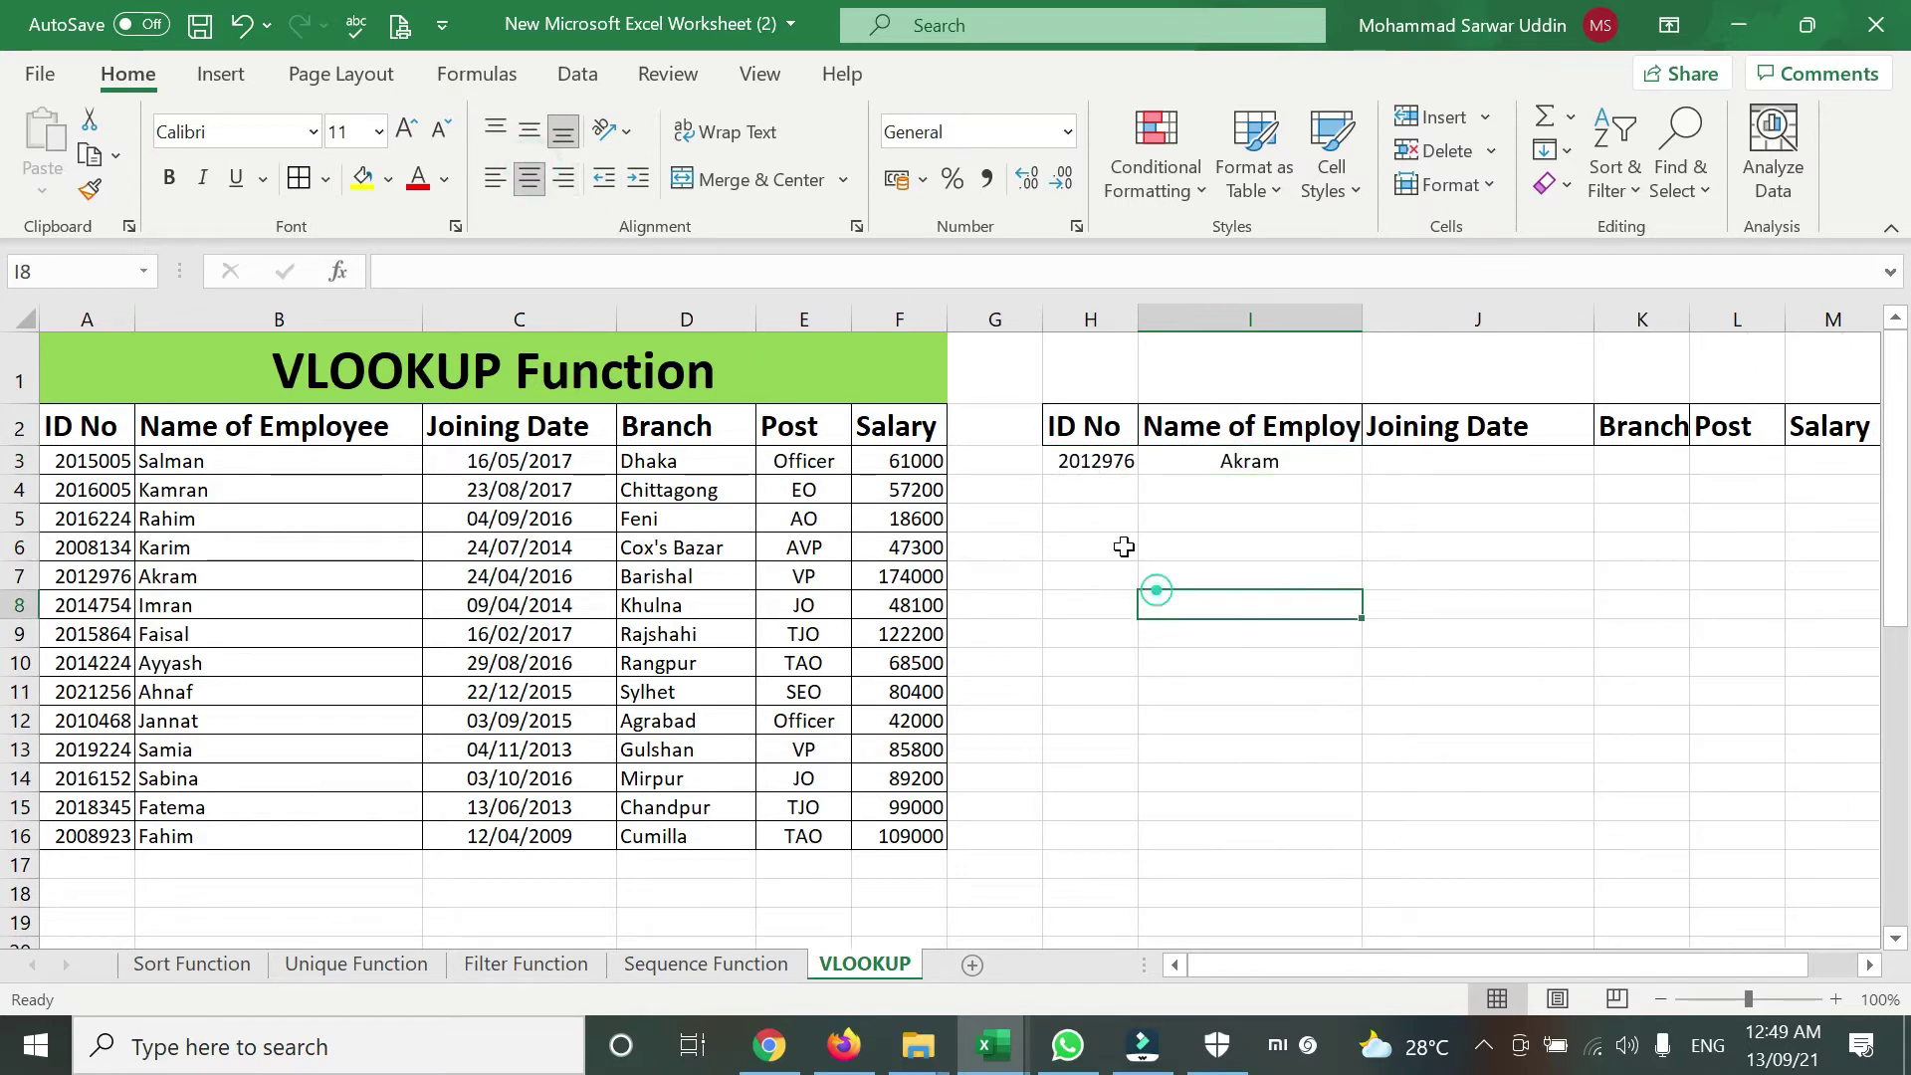
Compare the ID in H3 with its source record in A7, and change H3 to the ID number from row 9.
{"action": "left_click", "coordinate": [1084, 461]}
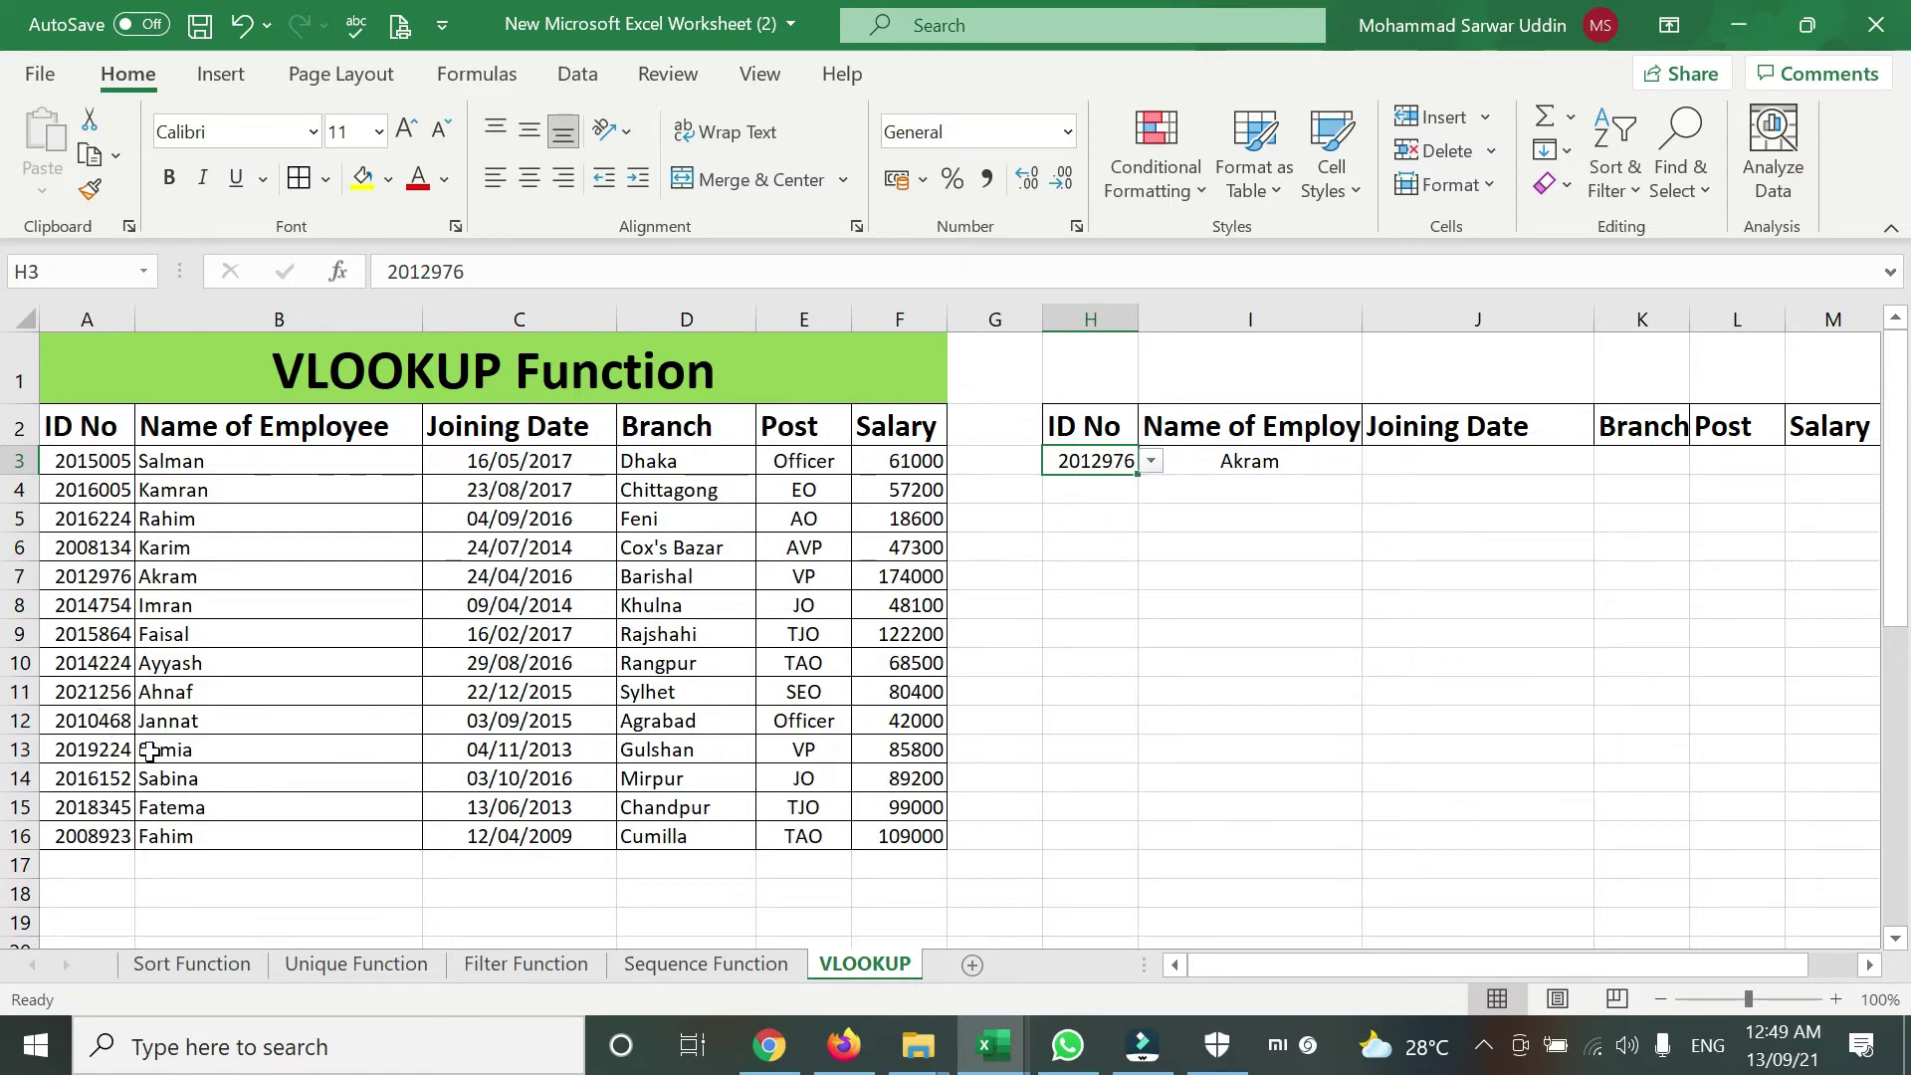
{"action": "left_click", "coordinate": [87, 577]}
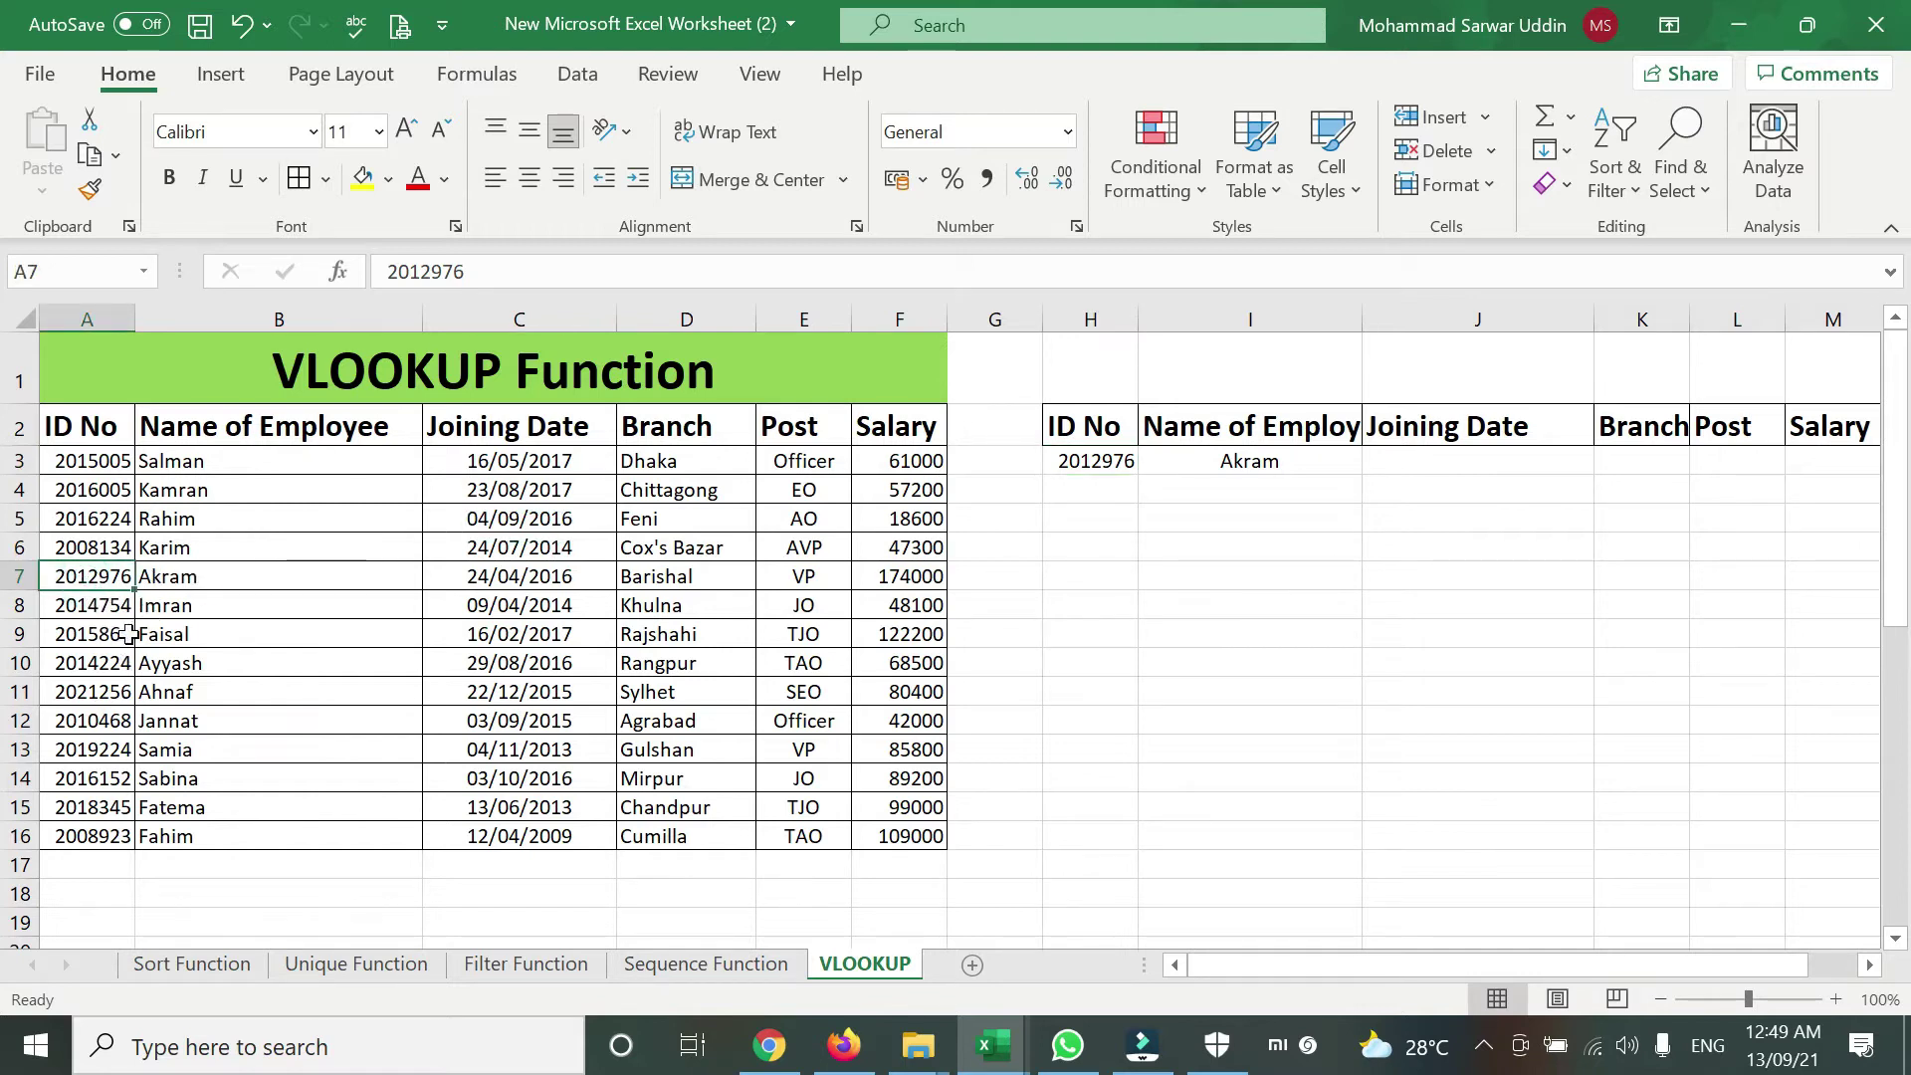
{"action": "left_click", "coordinate": [1099, 463]}
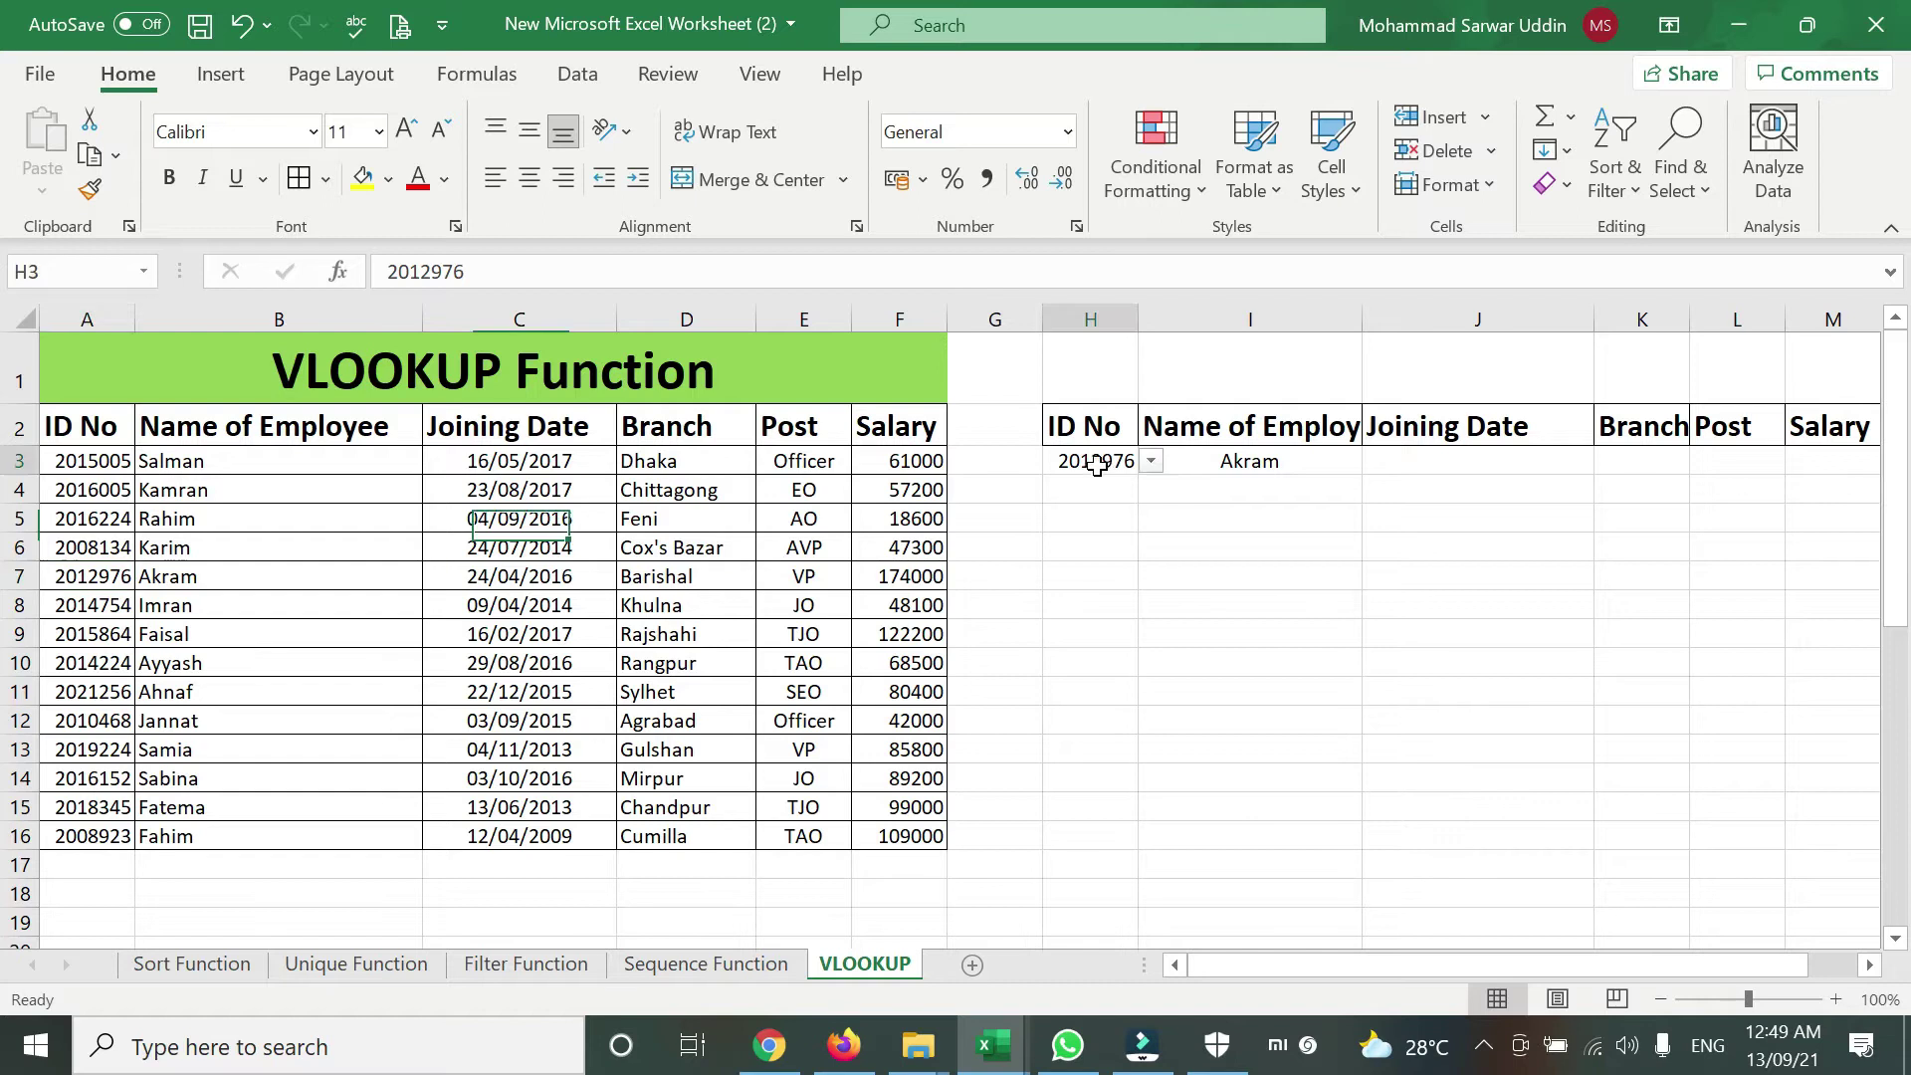
{"action": "left_click", "coordinate": [1151, 460]}
{"action": "left_click", "coordinate": [1088, 527]}
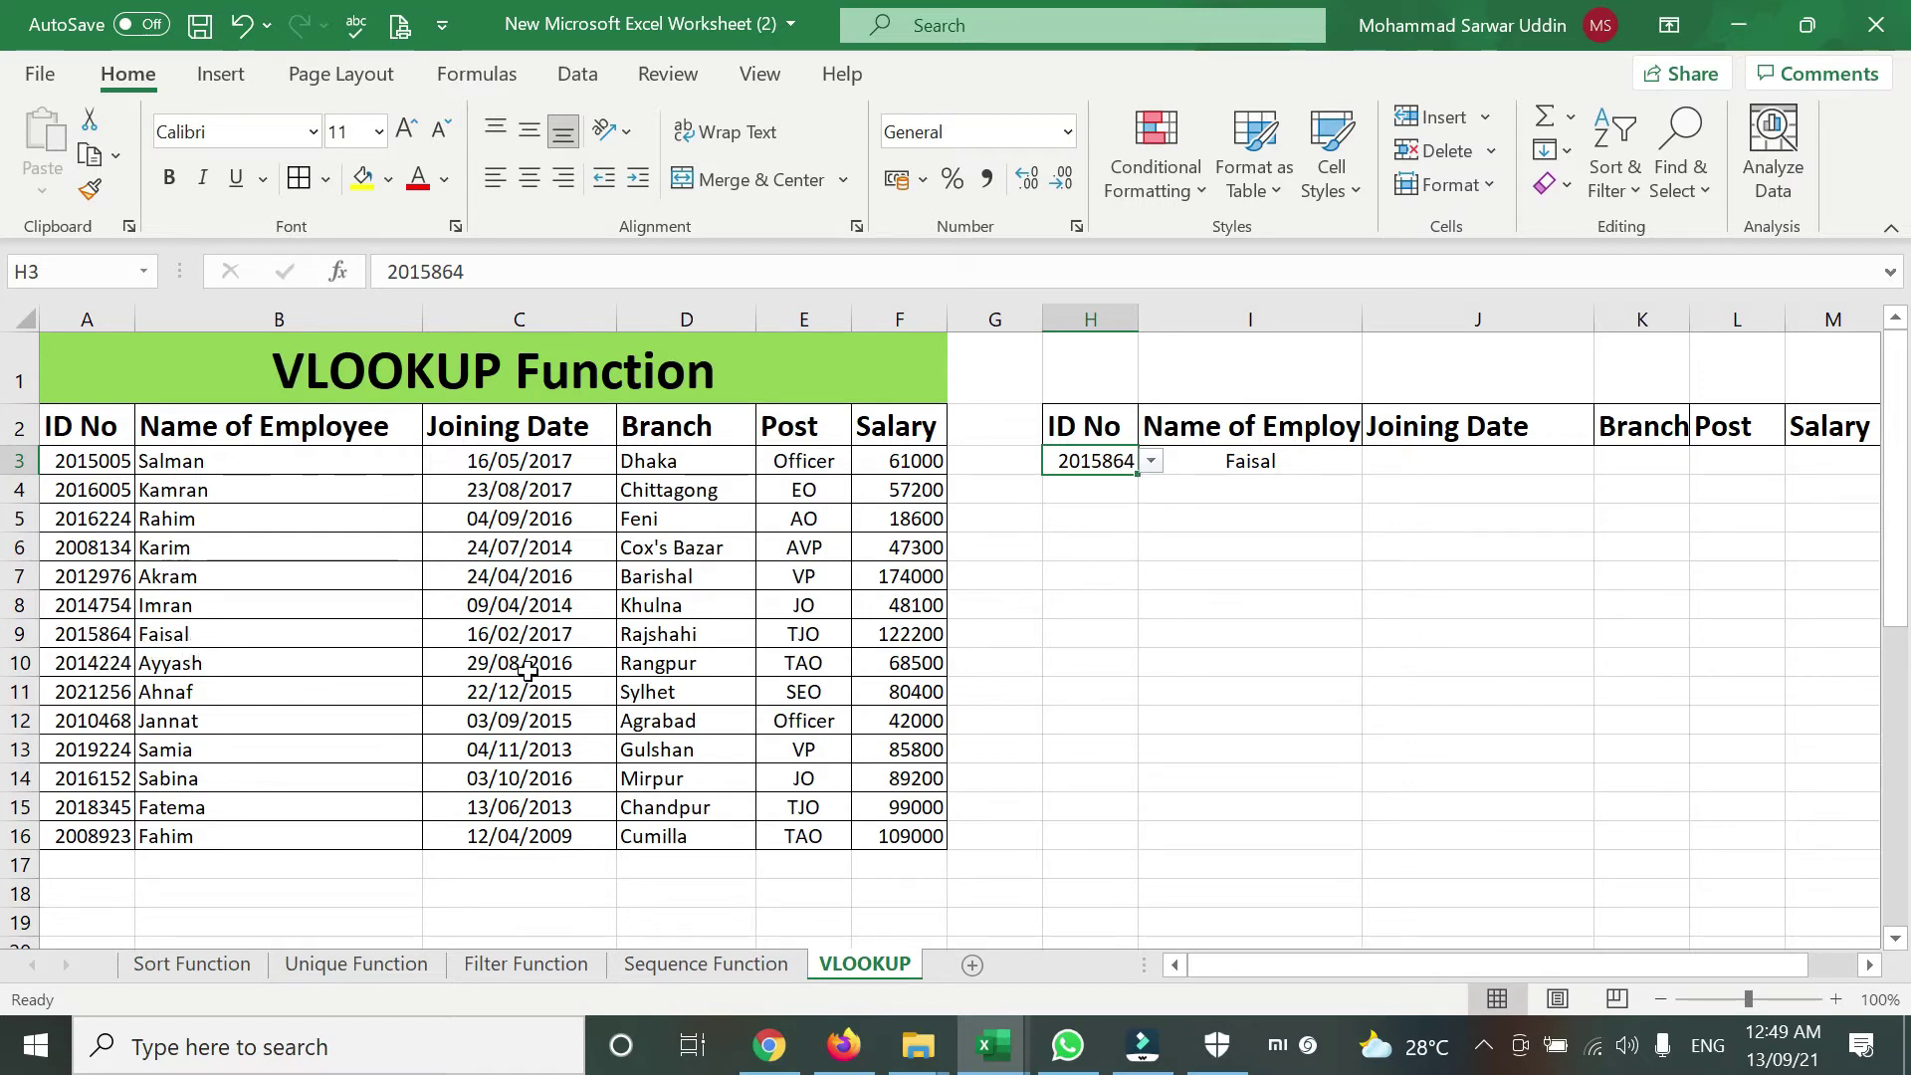
Enter the formula =VLOOKUP(H3,A2:F16,3,0) in J3 to return the joining date.
{"action": "left_click", "coordinate": [1456, 456]}
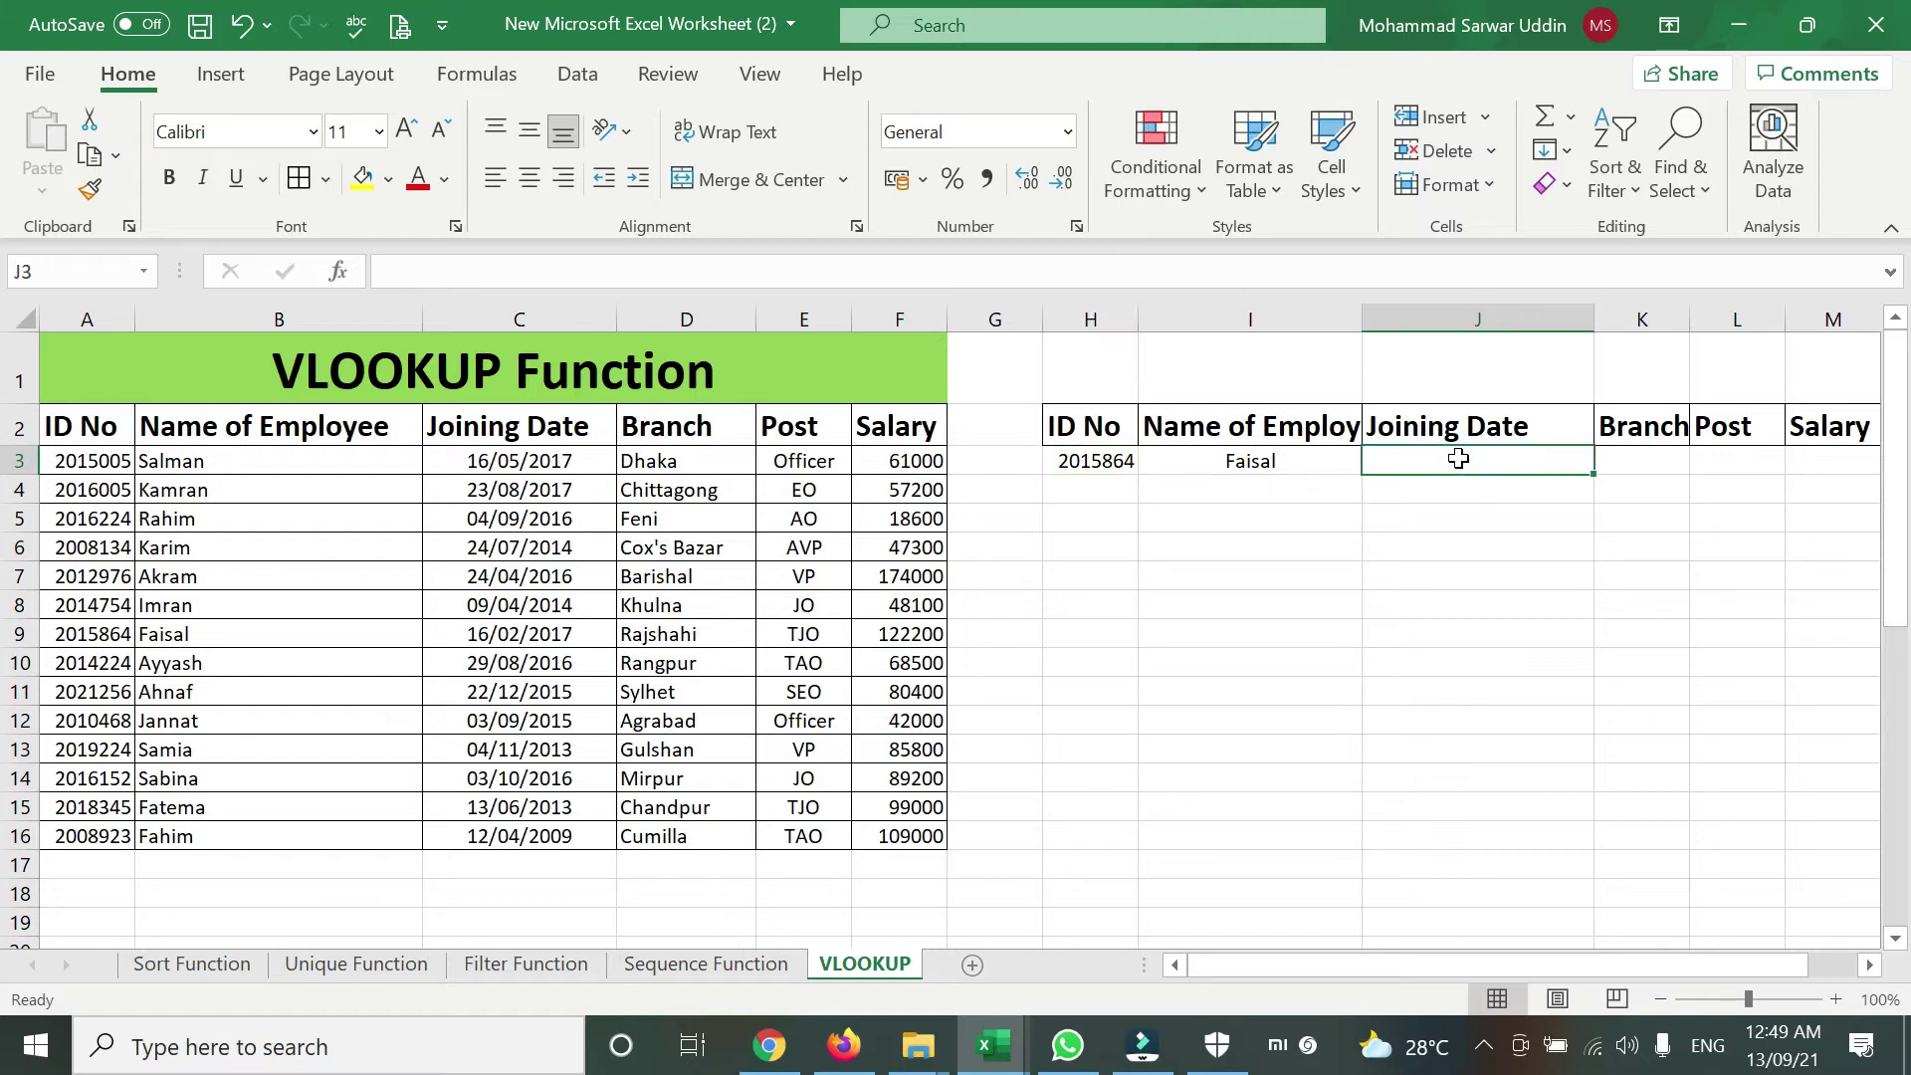
{"action": "type", "text": "=vloo"}
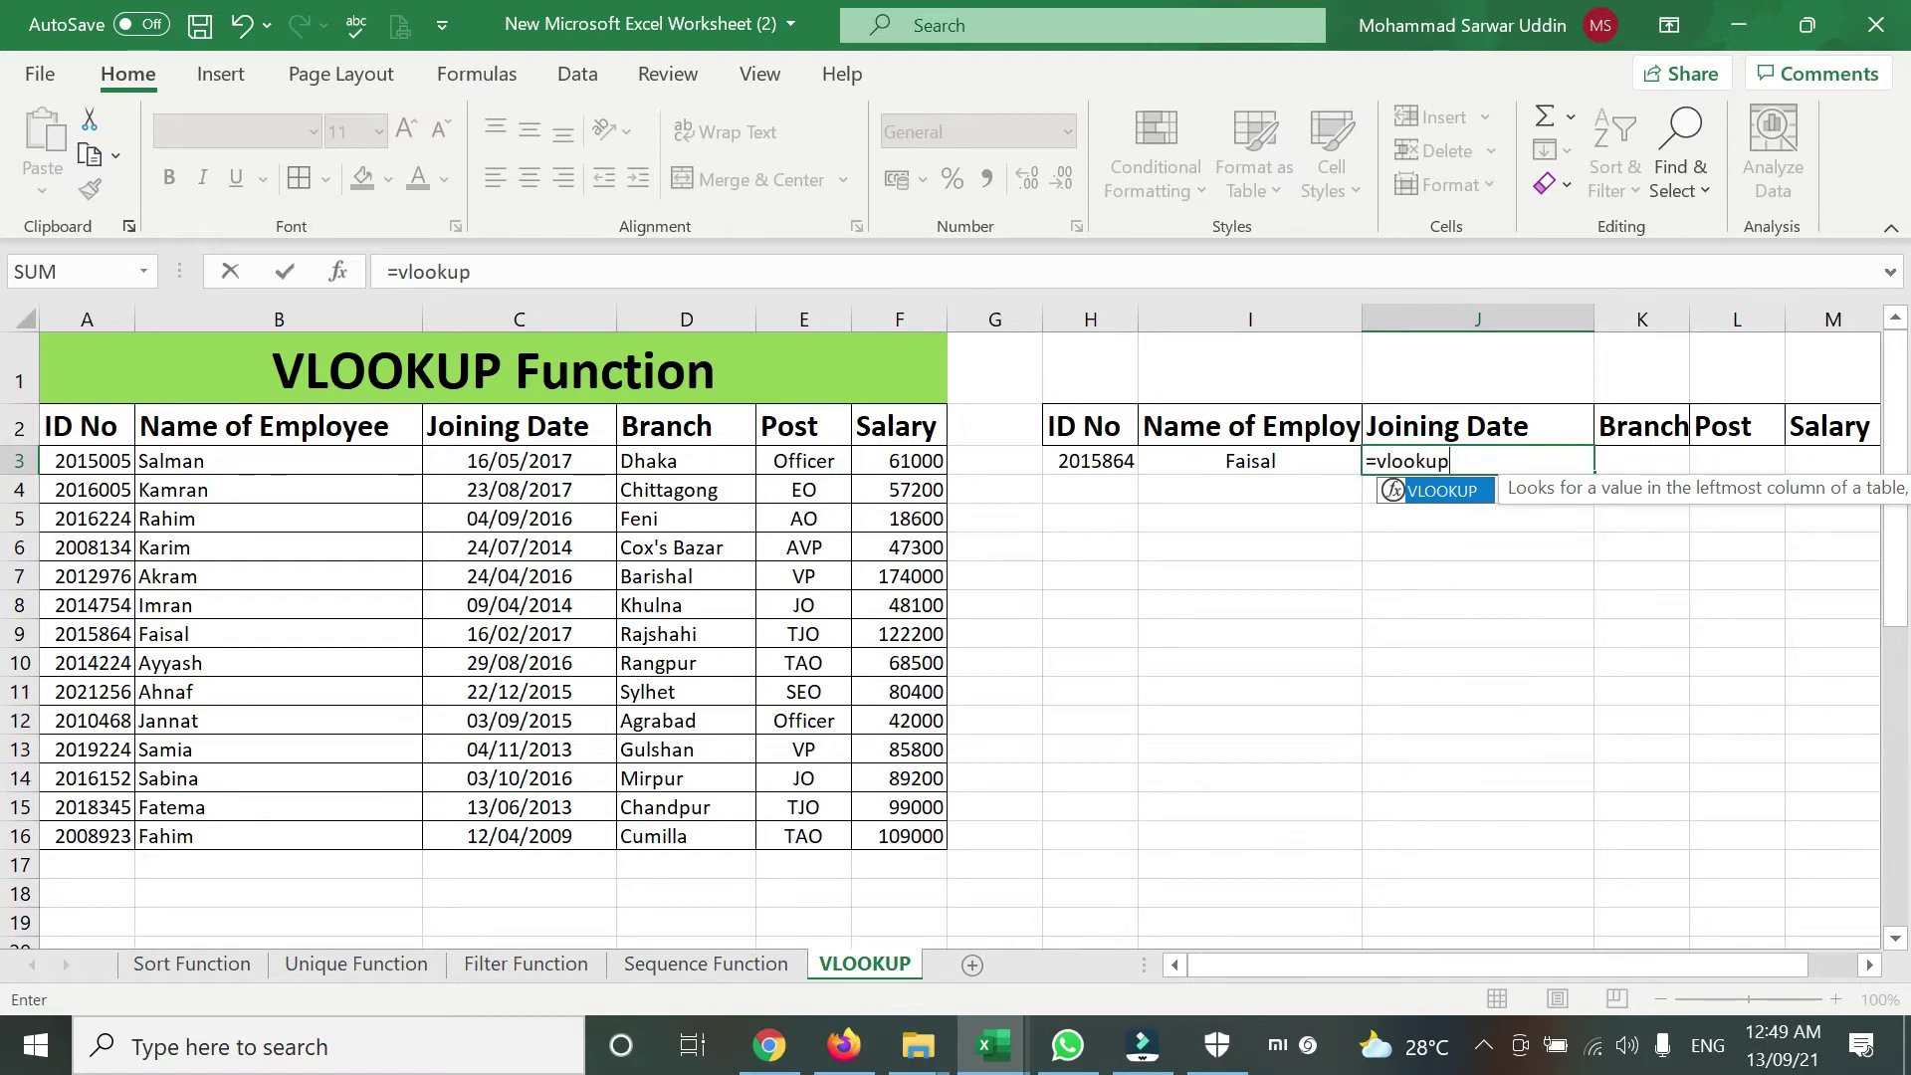
{"action": "type", "text": "kup"}
{"action": "key", "text": "Tab"}
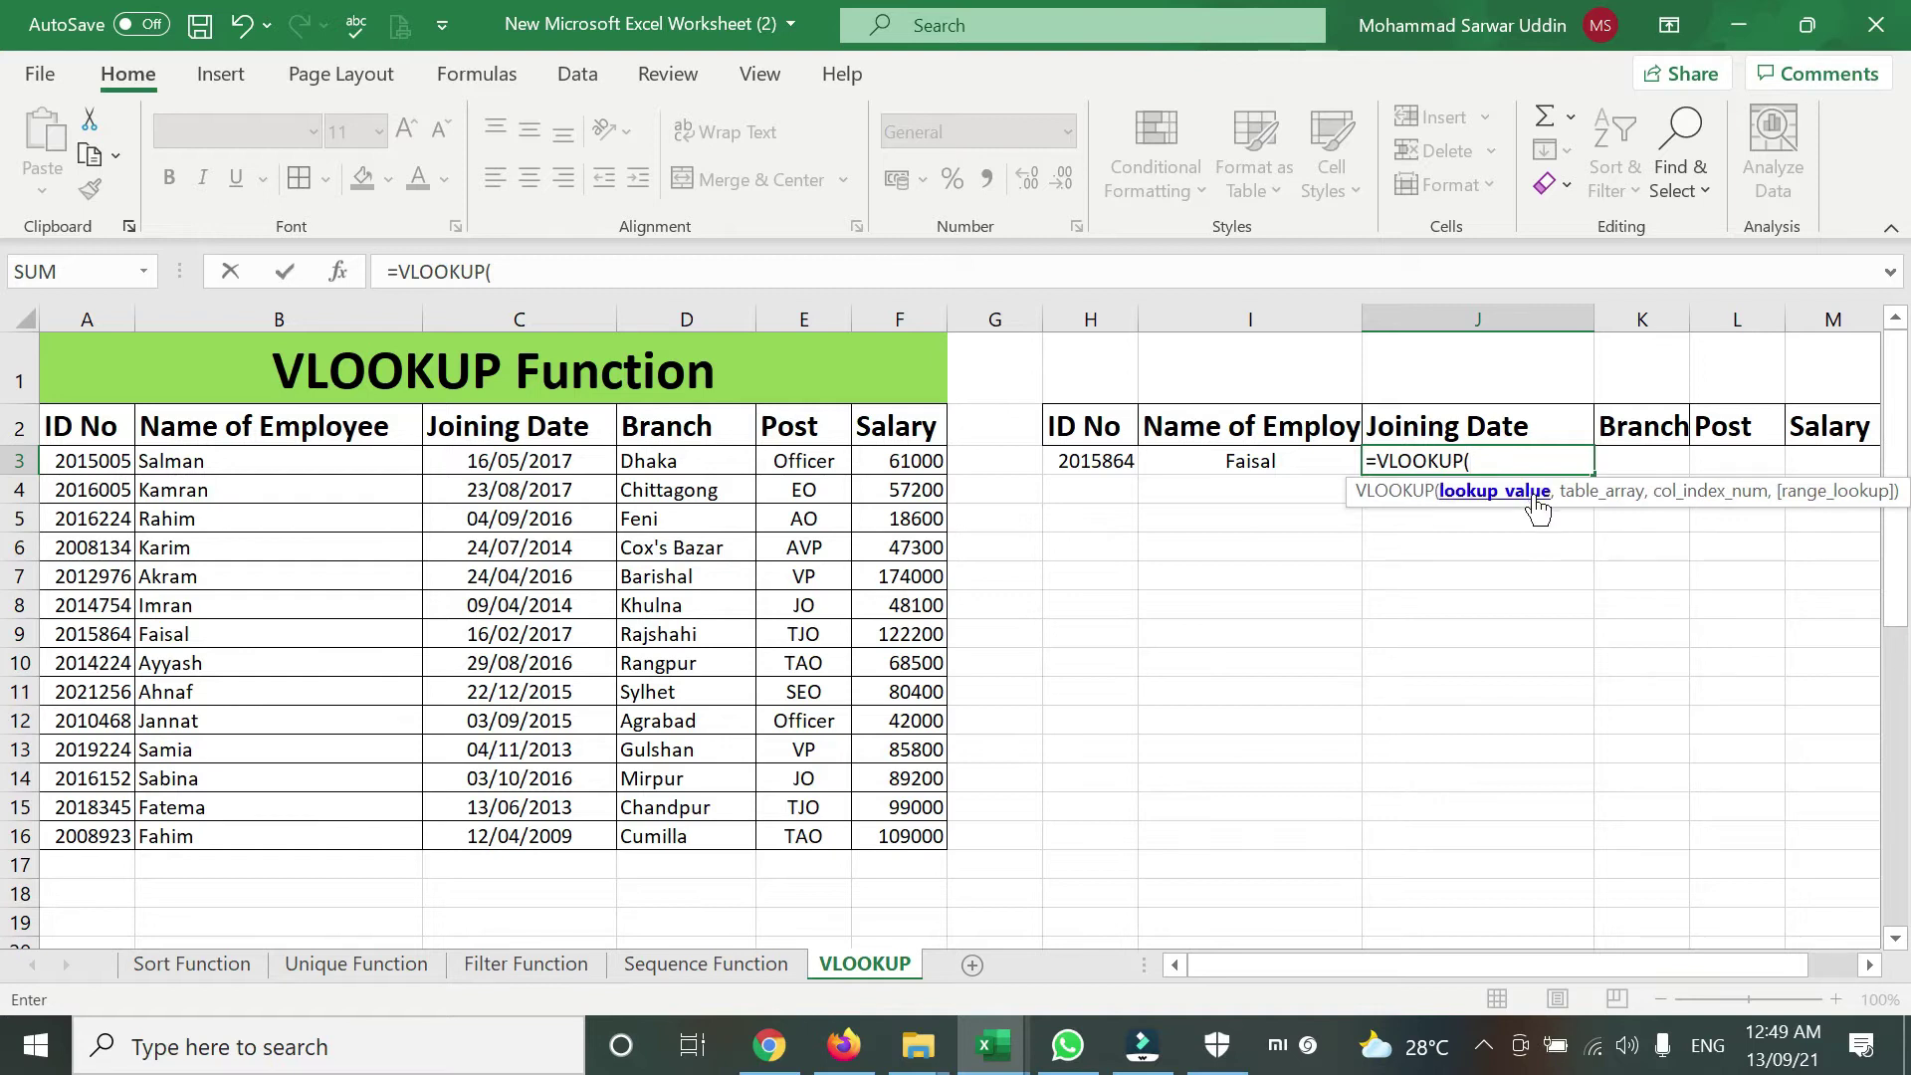
{"action": "left_click", "coordinate": [1096, 458]}
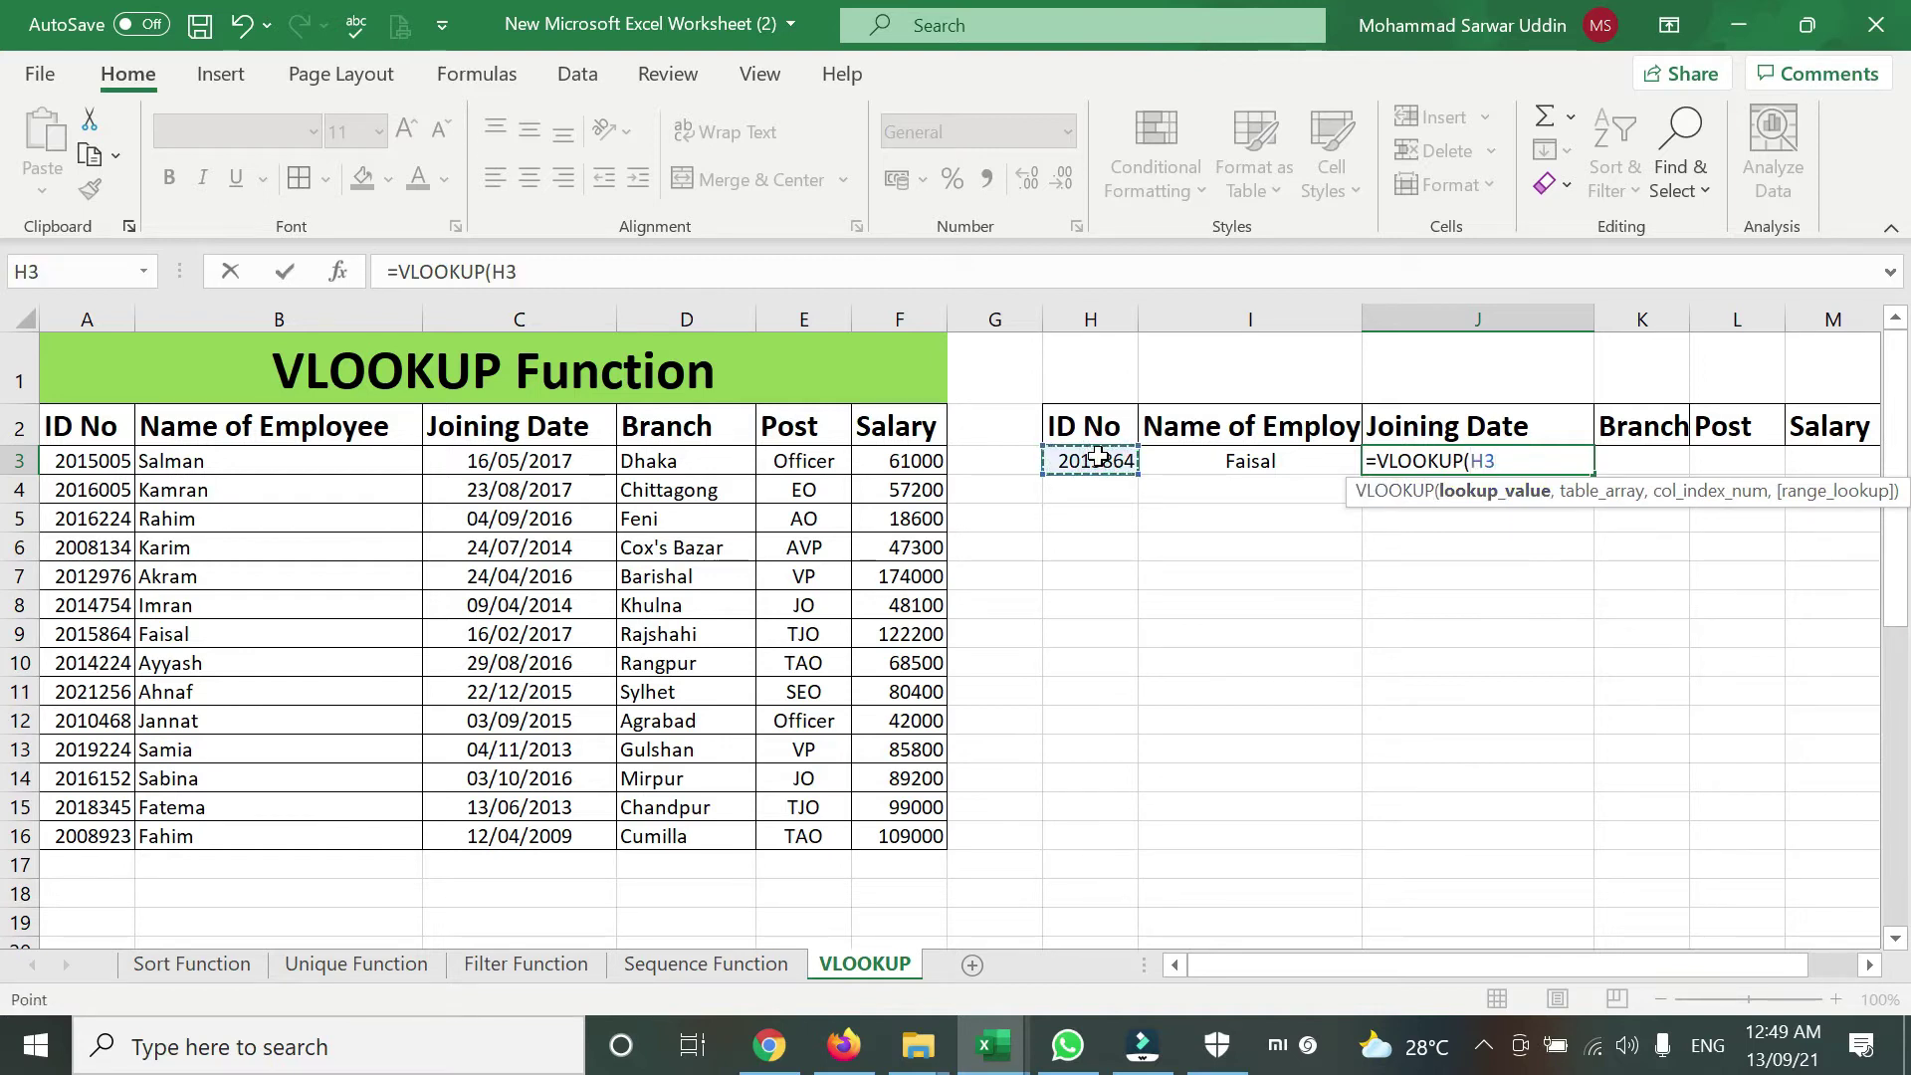
{"action": "type", "text": ","}
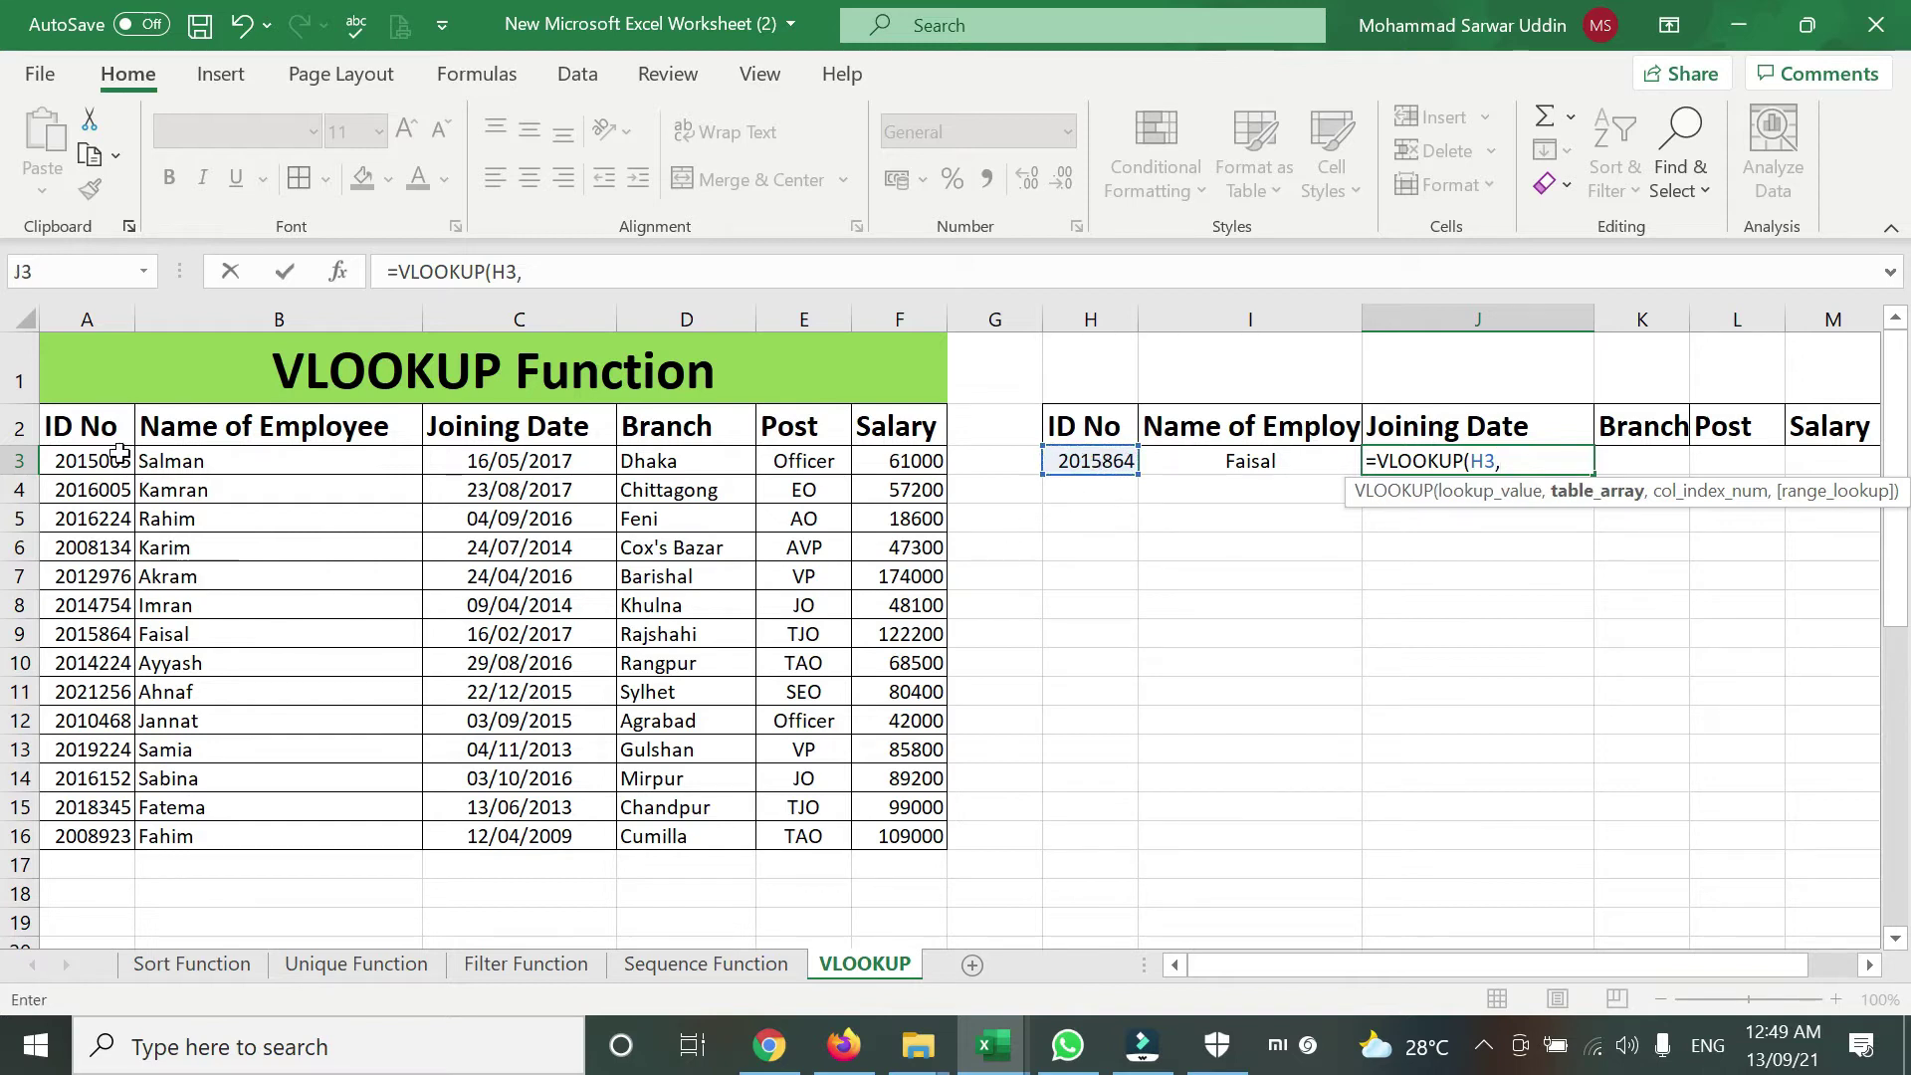
{"action": "left_click_drag", "start_coordinate": [95, 428], "coordinate": [920, 836]}
{"action": "type", "text": ","}
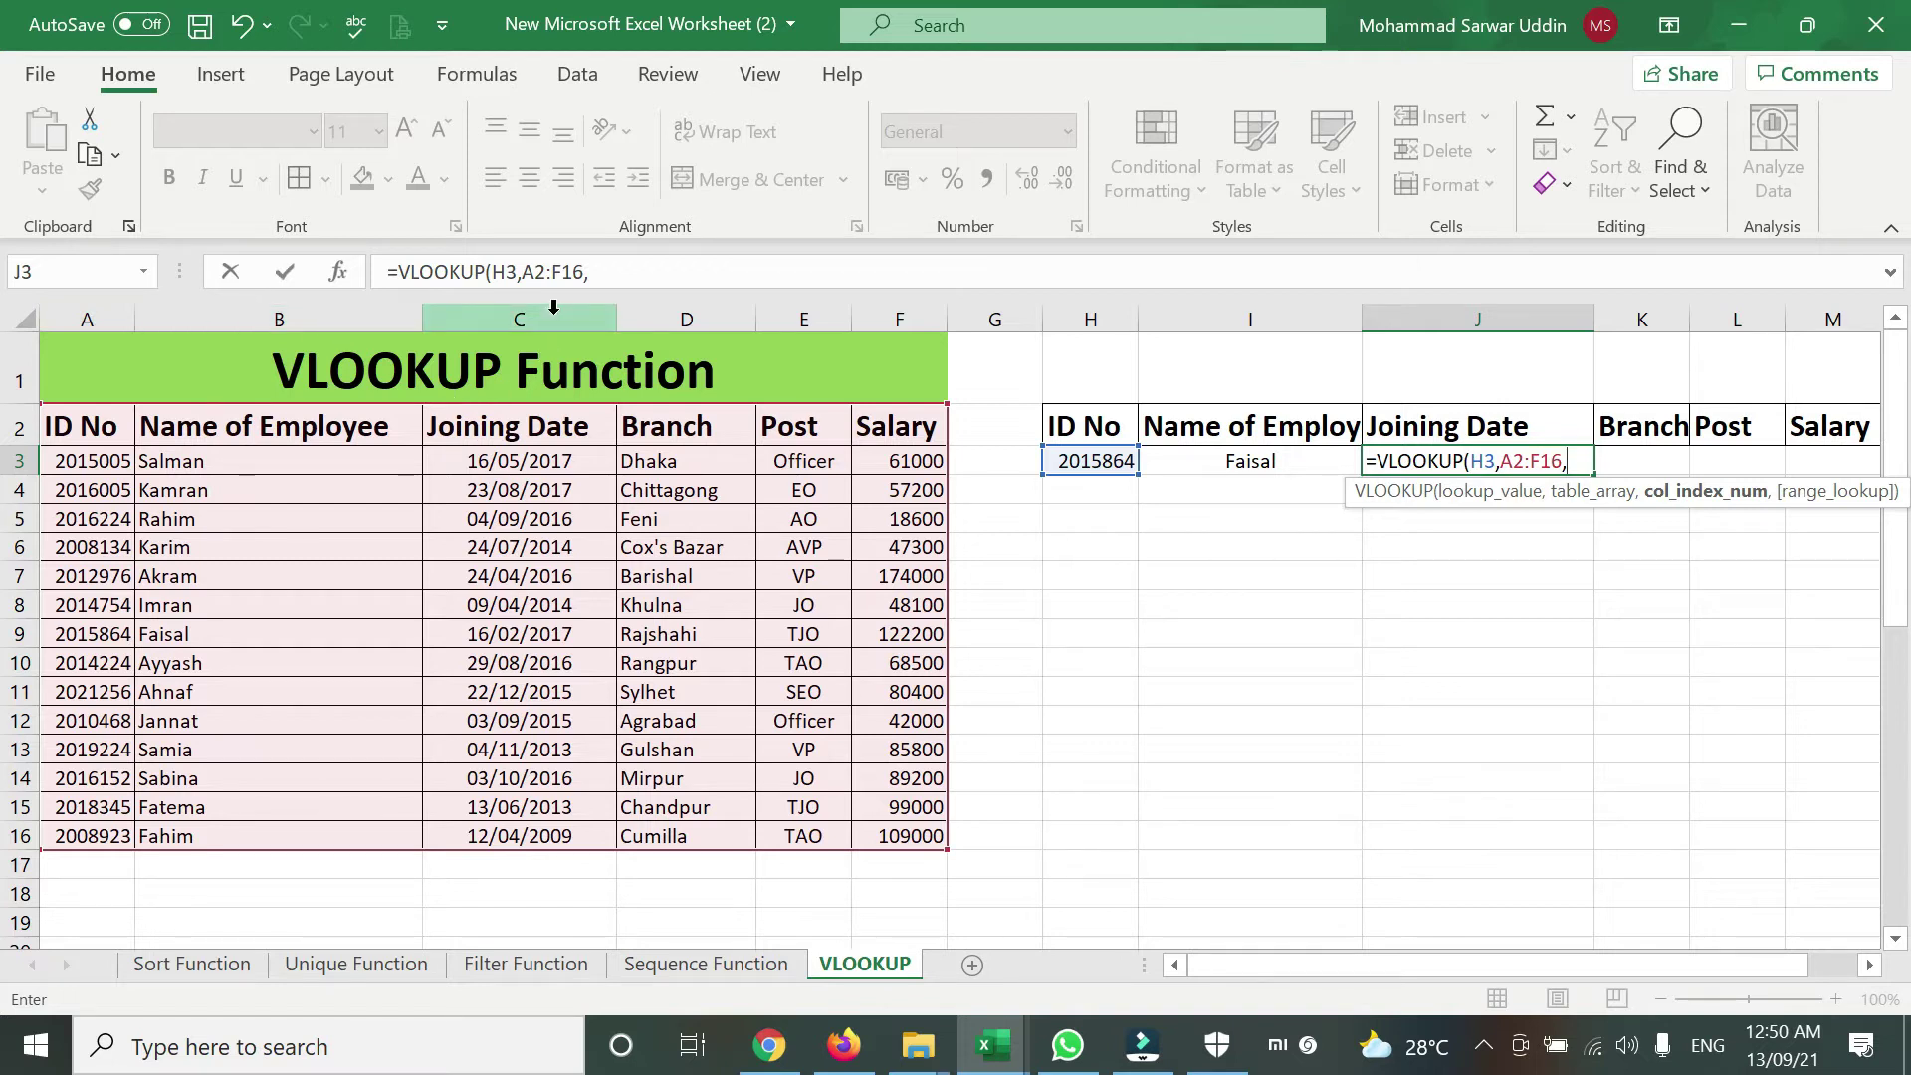
{"action": "type", "text": "3"}
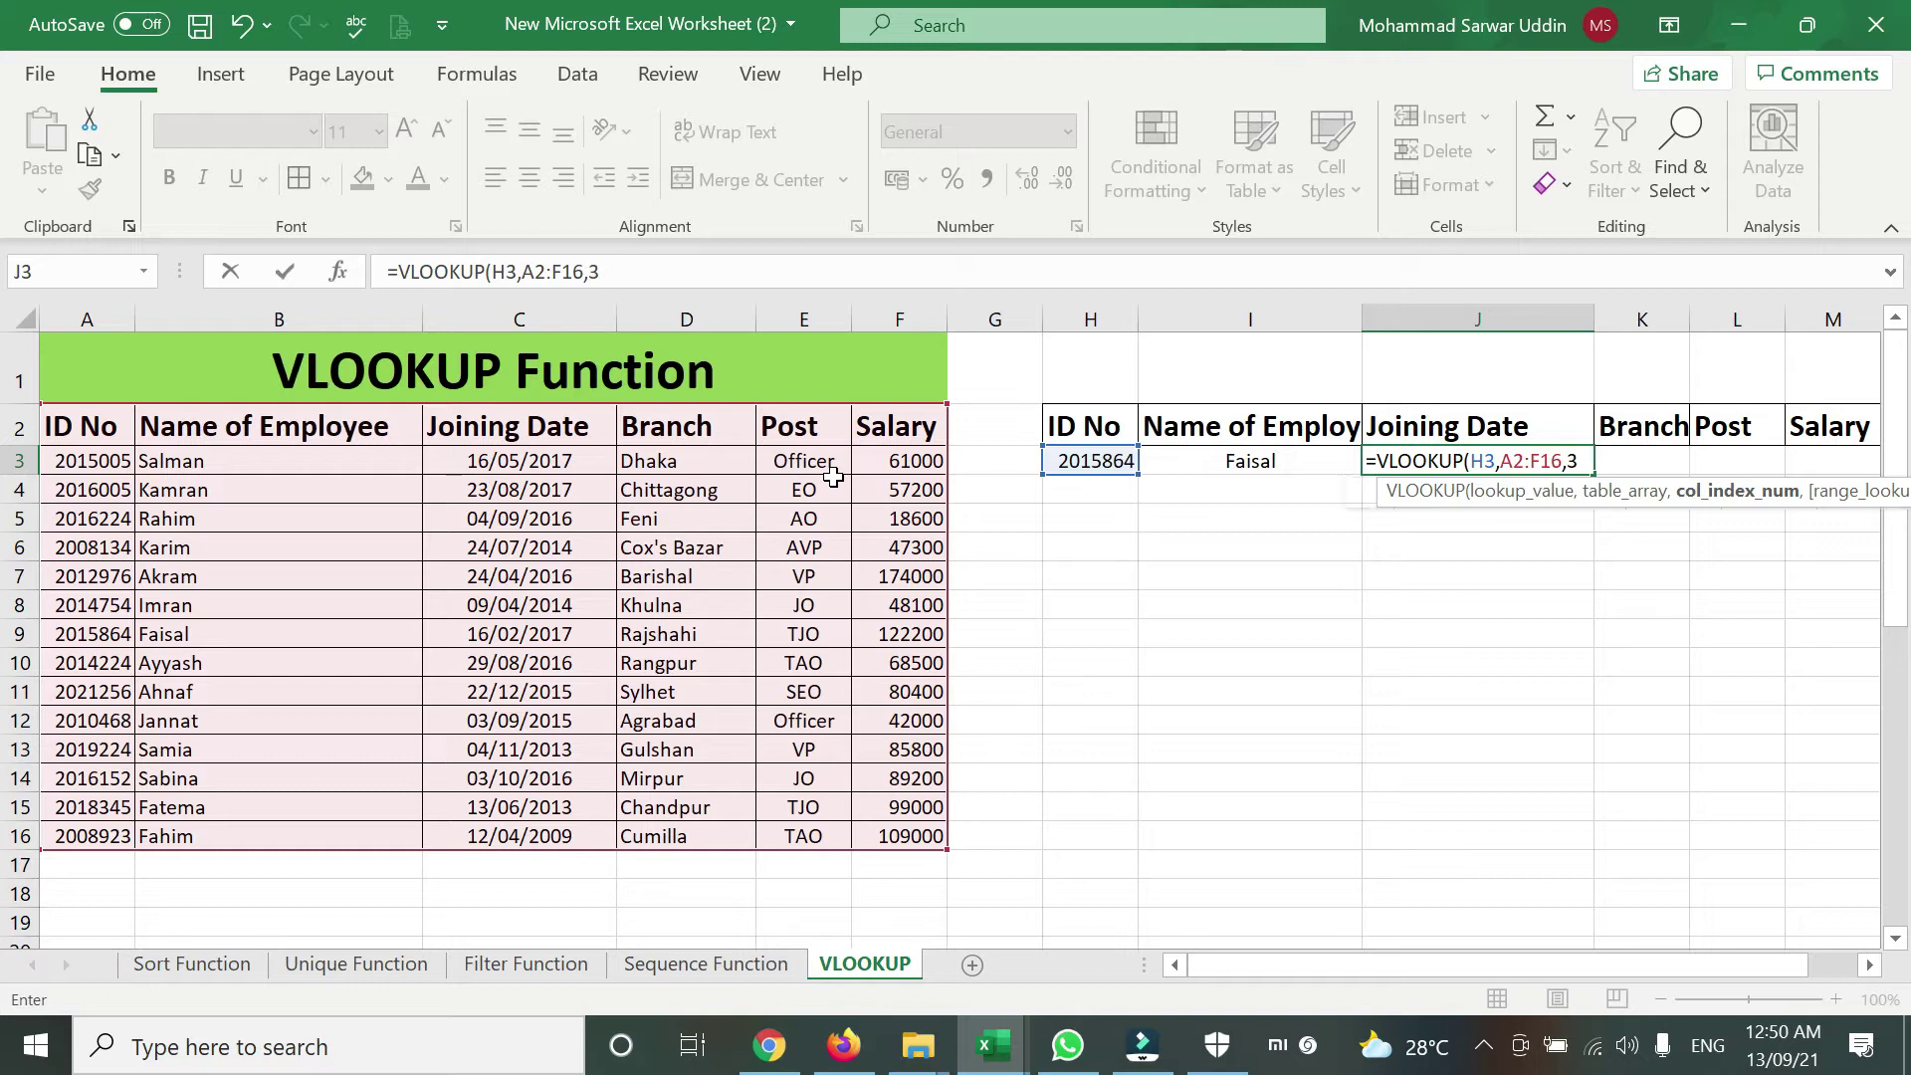
{"action": "type", "text": ","}
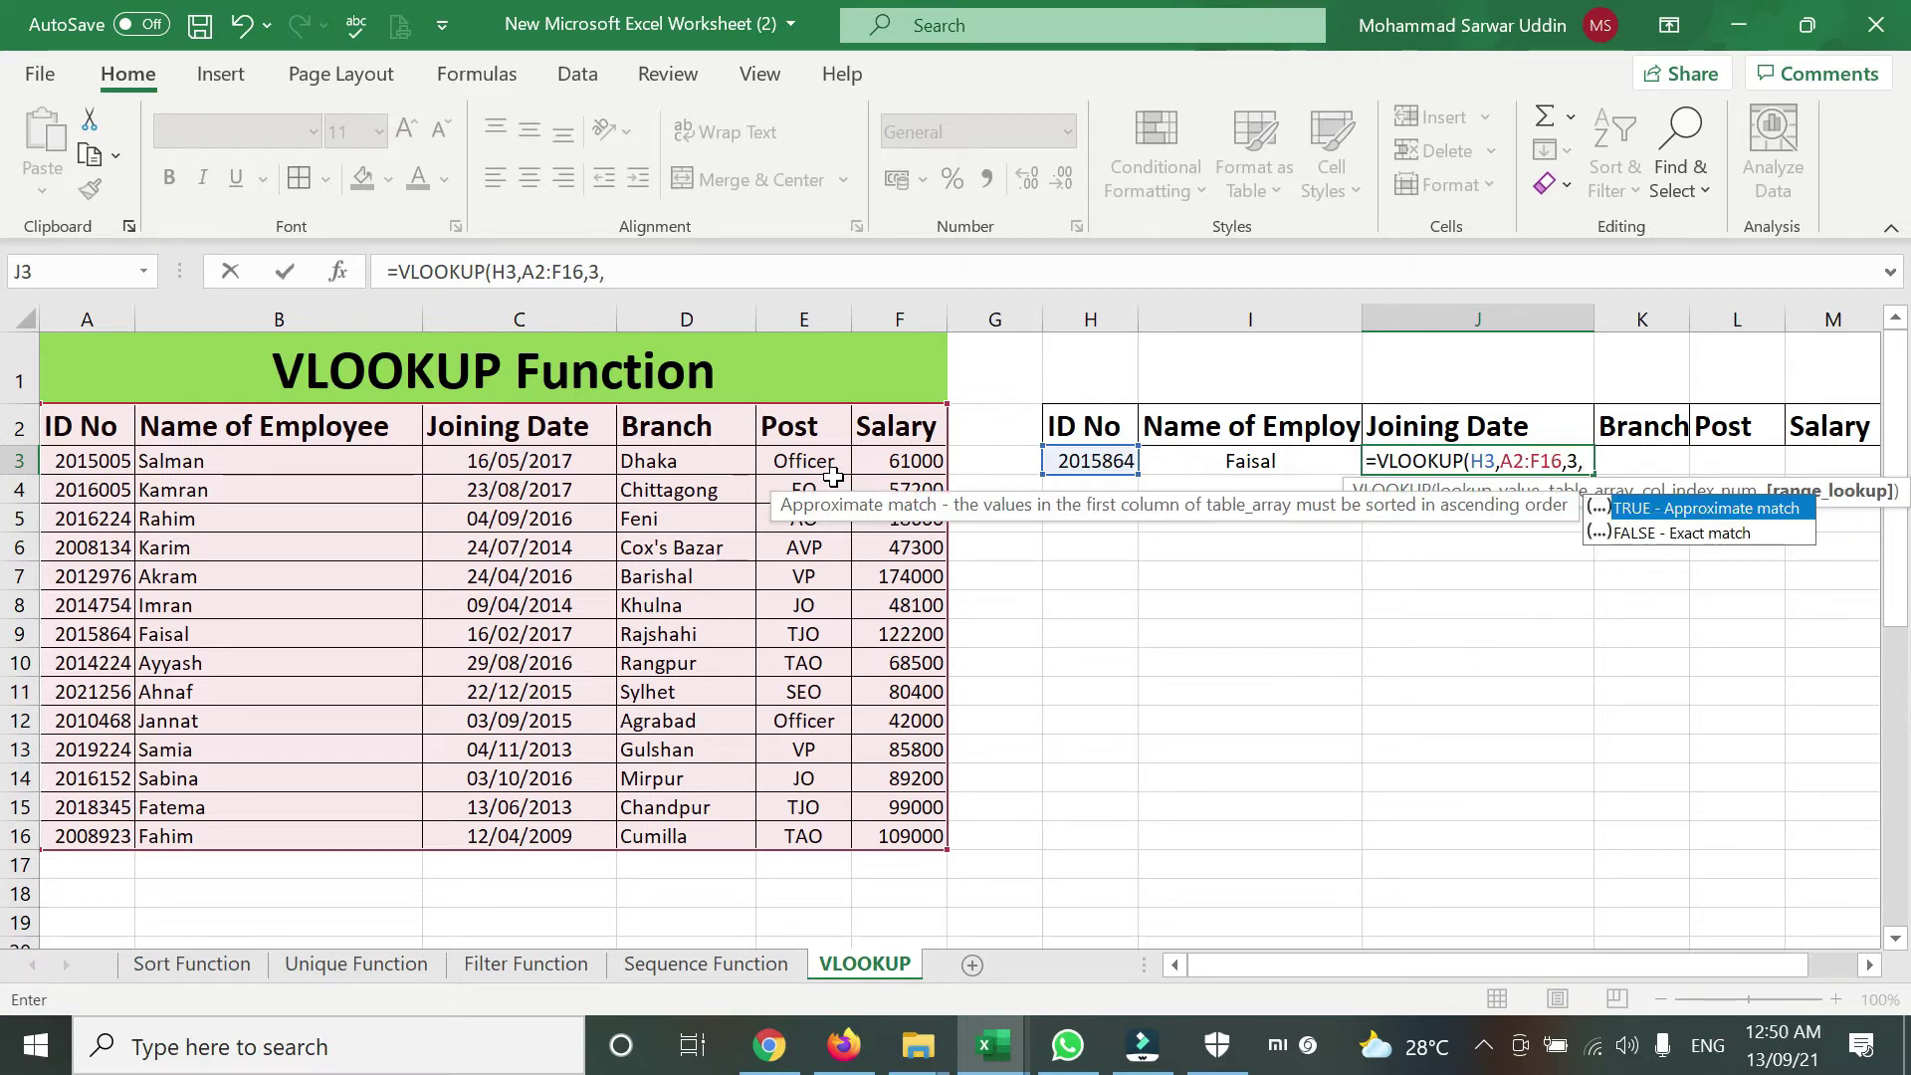
{"action": "type", "text": "0)"}
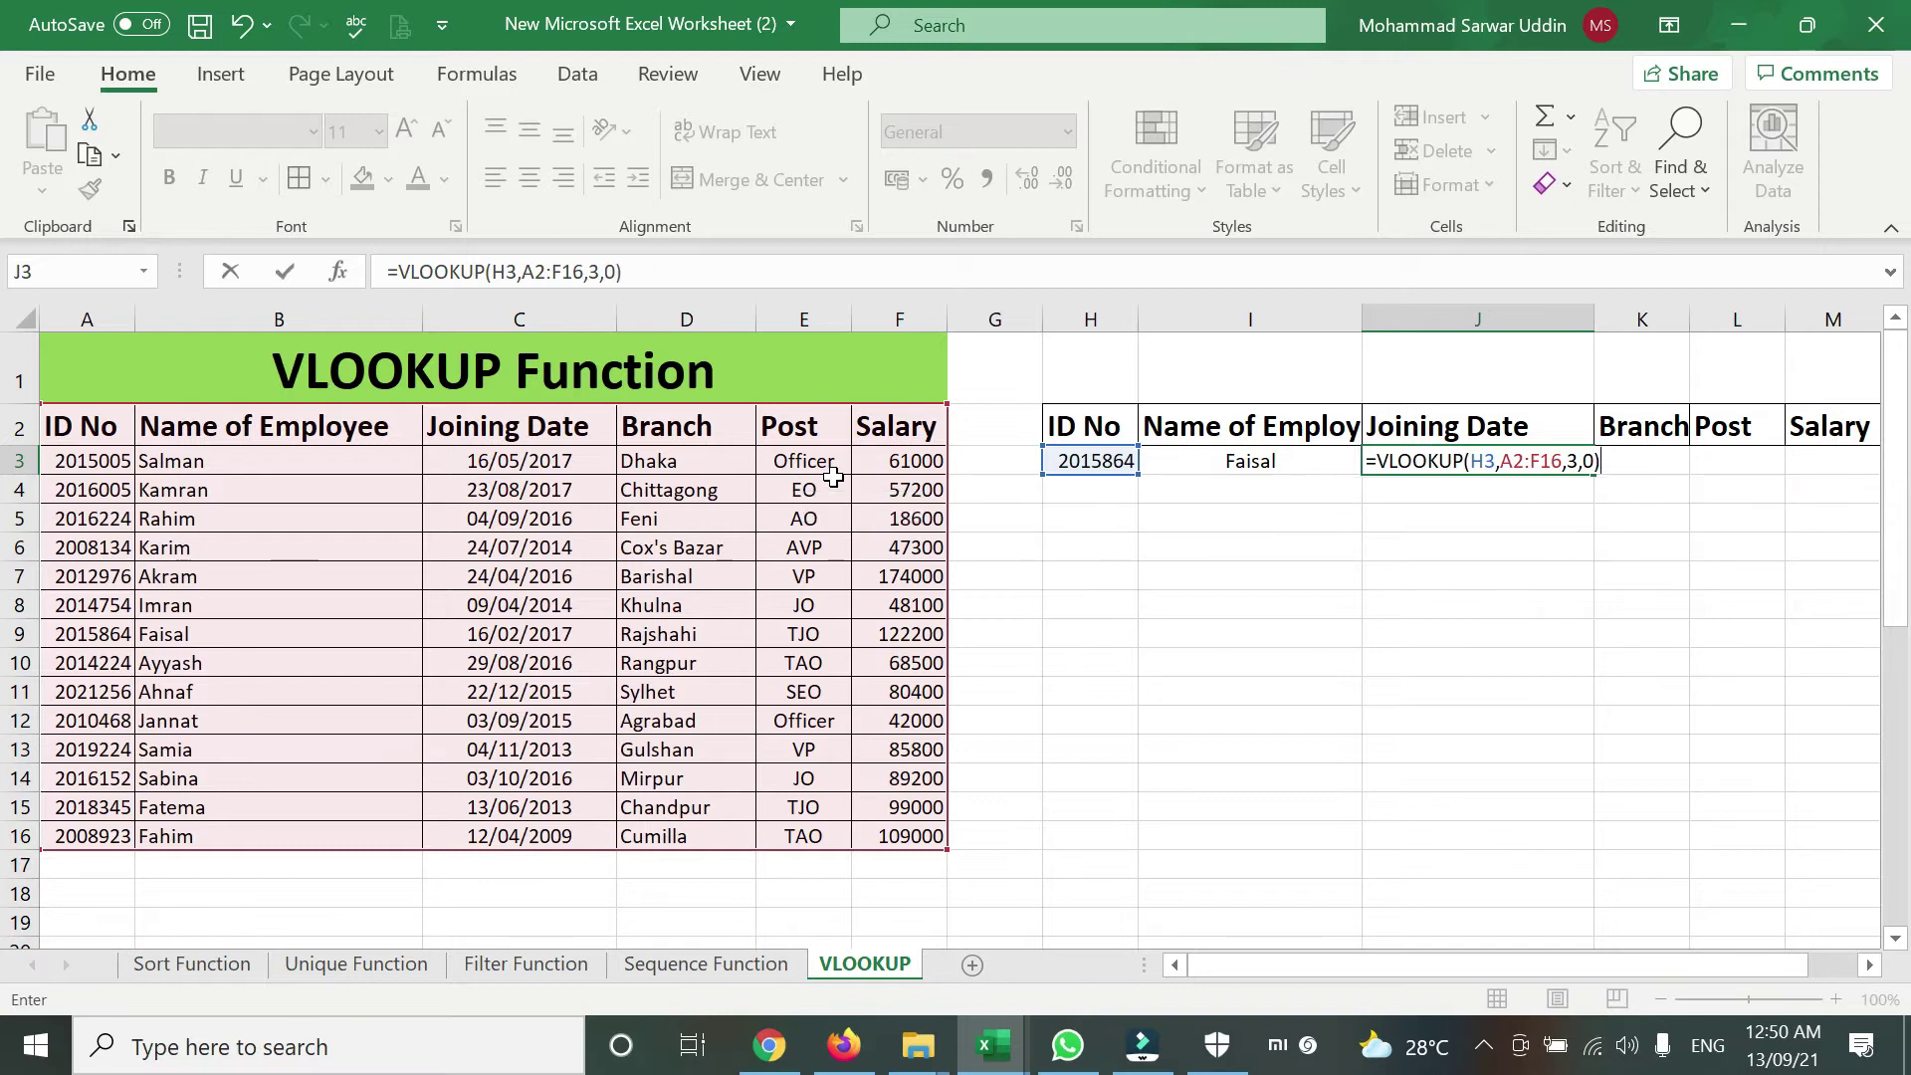
{"action": "key", "text": "Return"}
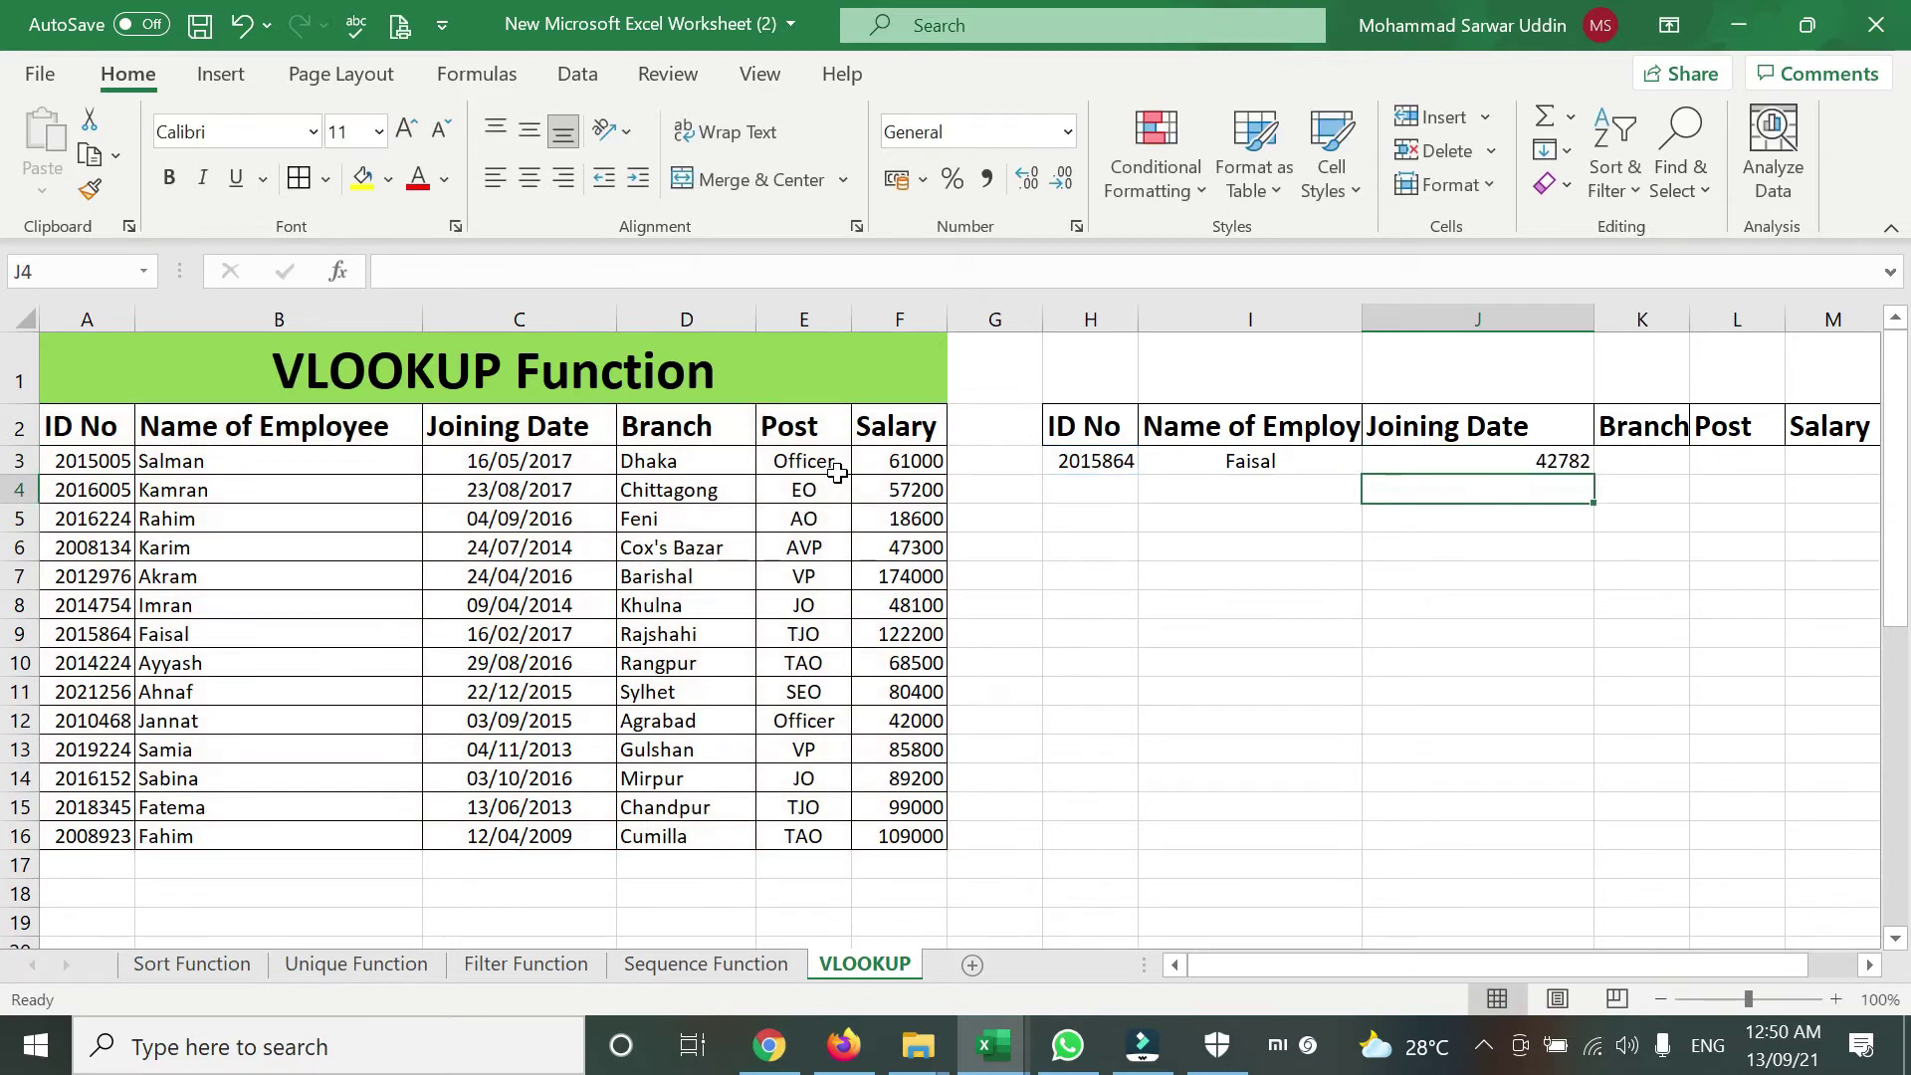
Format the joining date result in J3 as a Date of type 14/03/2012.
{"action": "left_click", "coordinate": [1465, 459]}
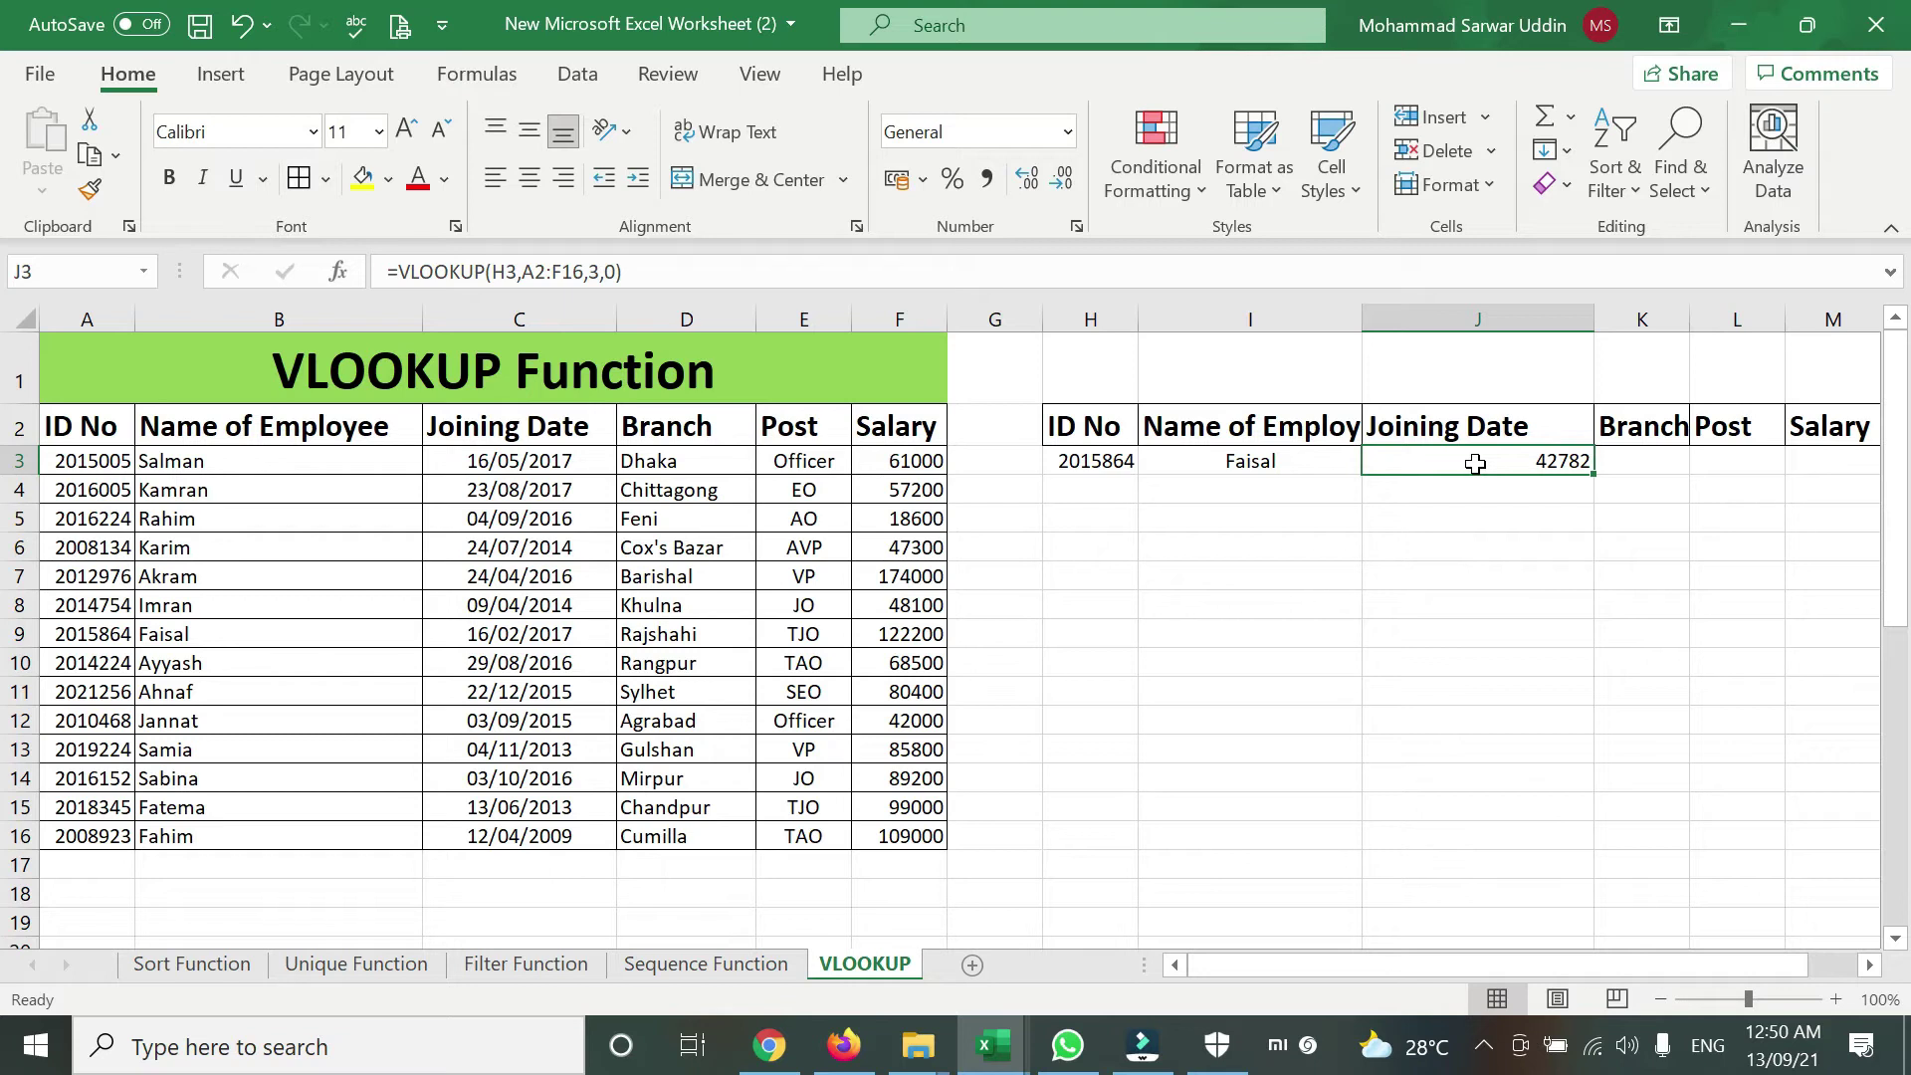
{"action": "right_click", "coordinate": [1475, 463]}
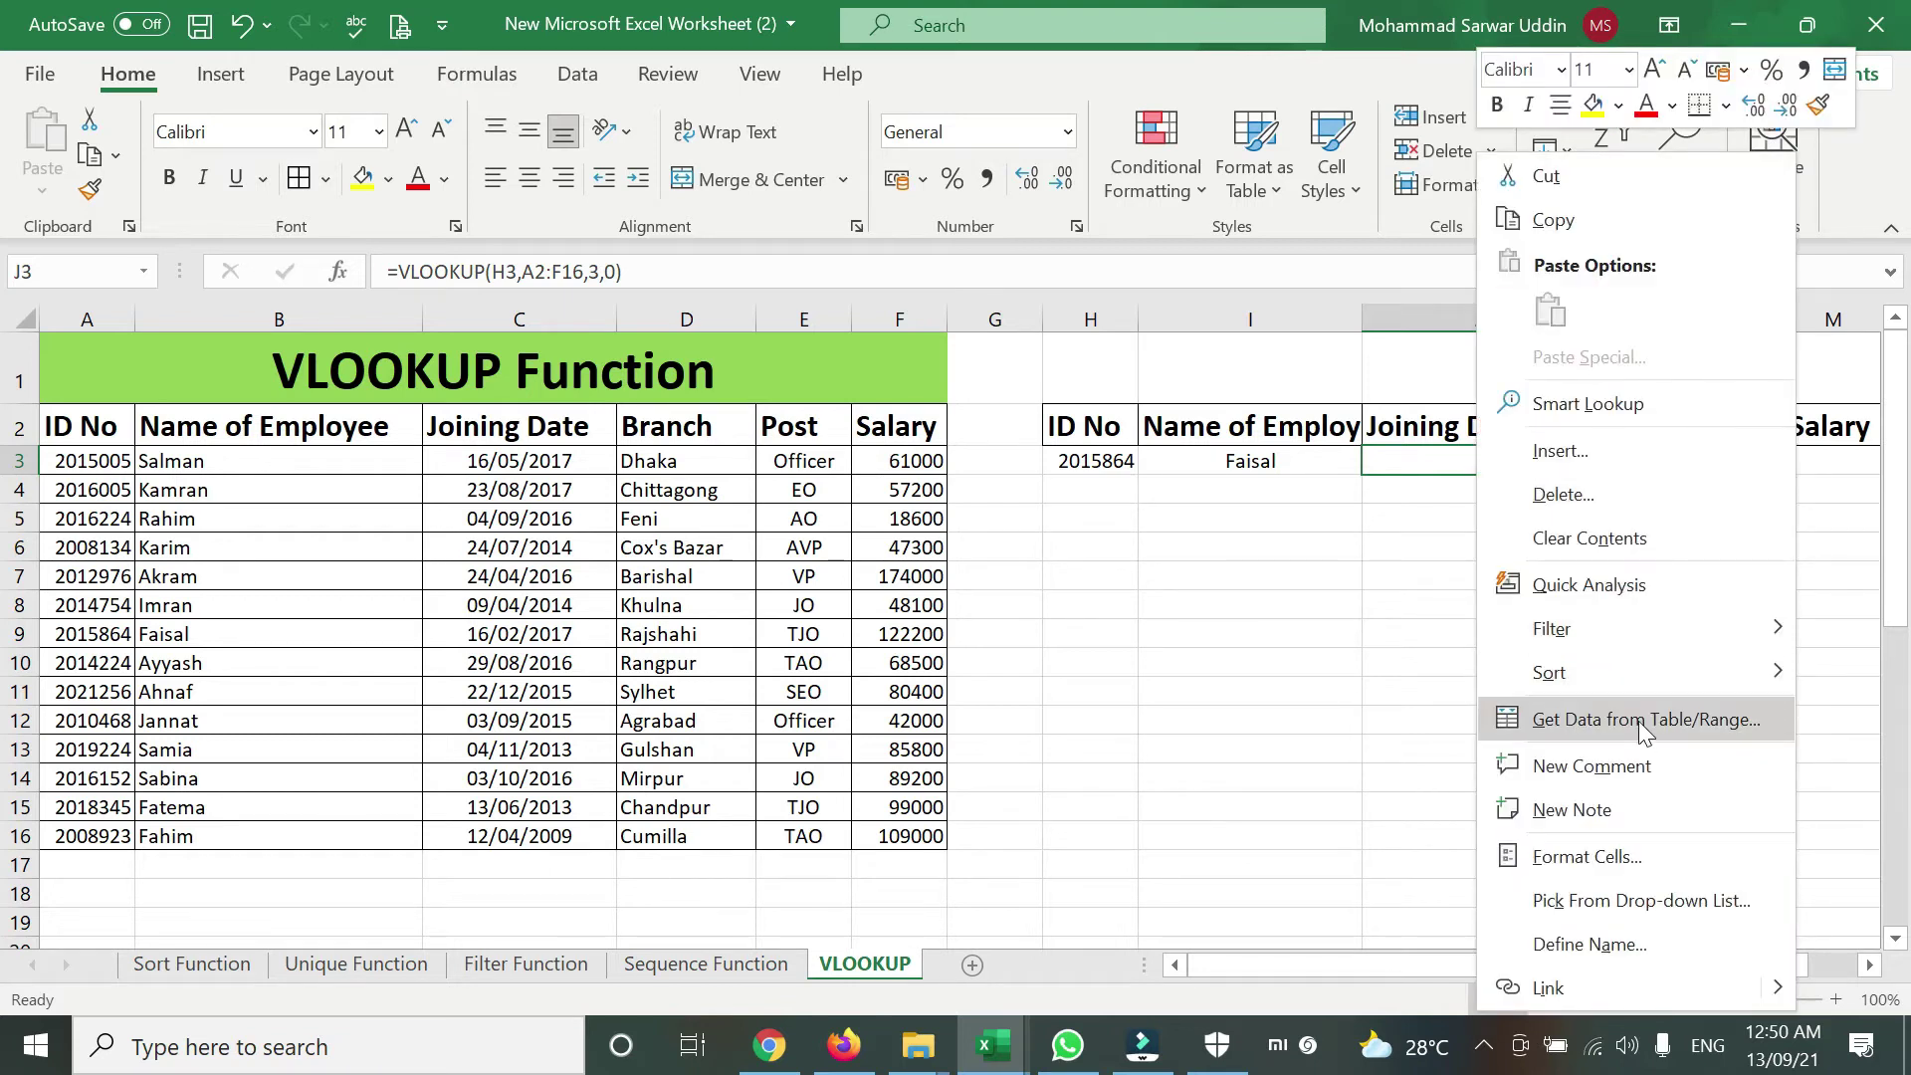
{"action": "left_click", "coordinate": [1590, 858]}
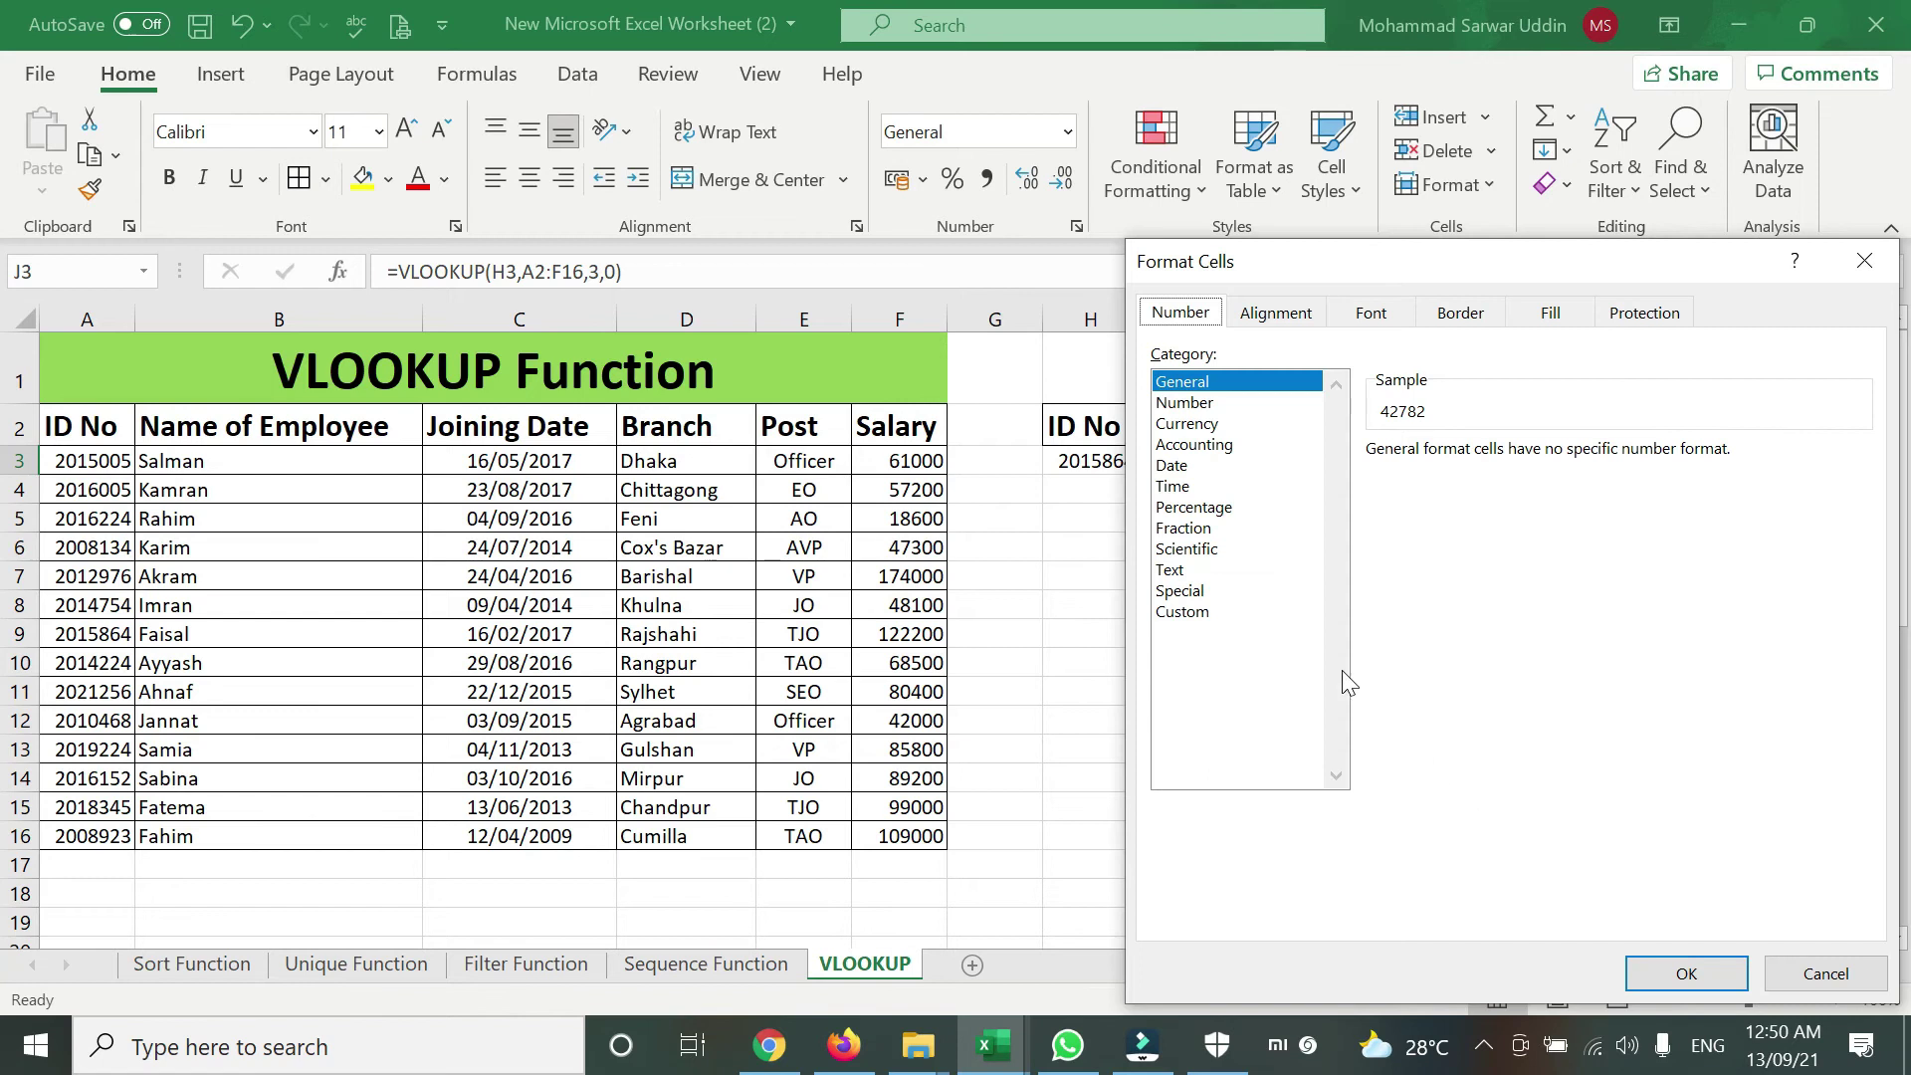
{"action": "left_click", "coordinate": [1172, 465]}
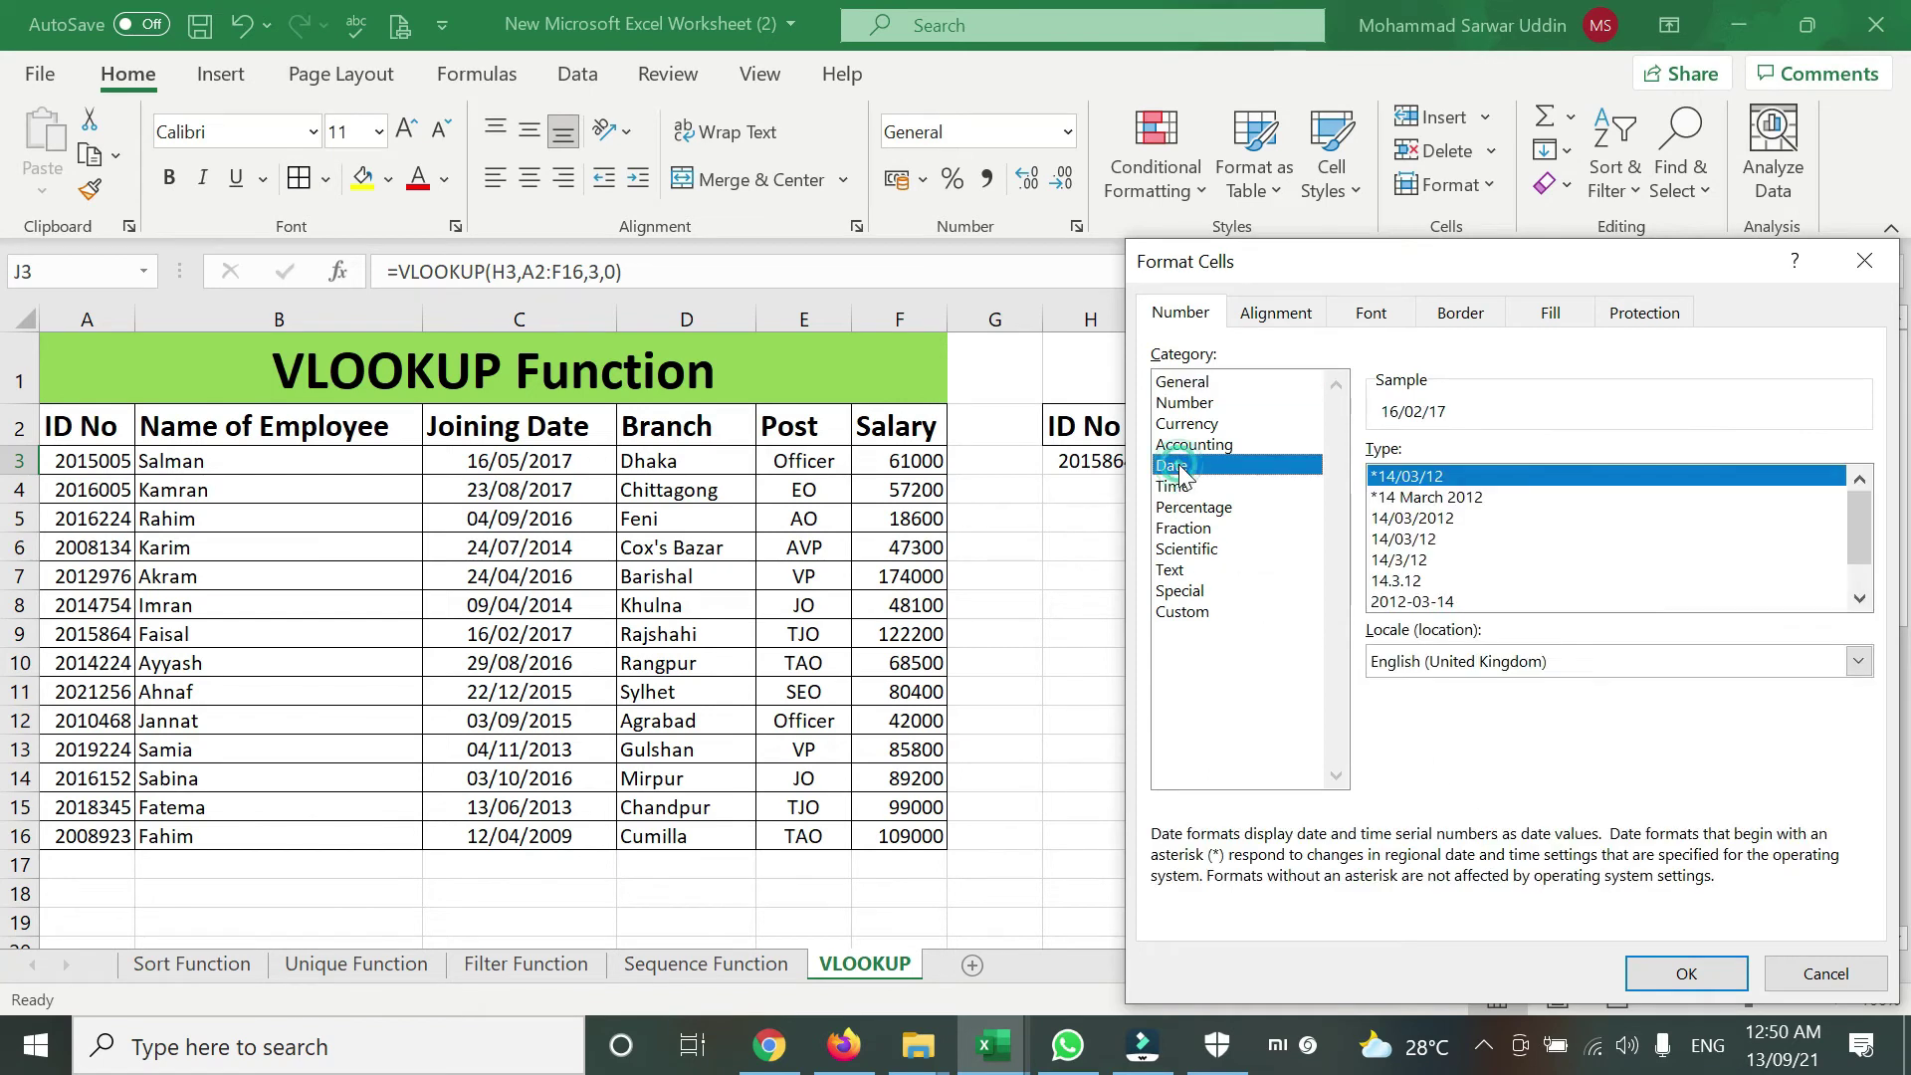
{"action": "left_click", "coordinate": [1423, 522]}
{"action": "left_click", "coordinate": [1684, 973]}
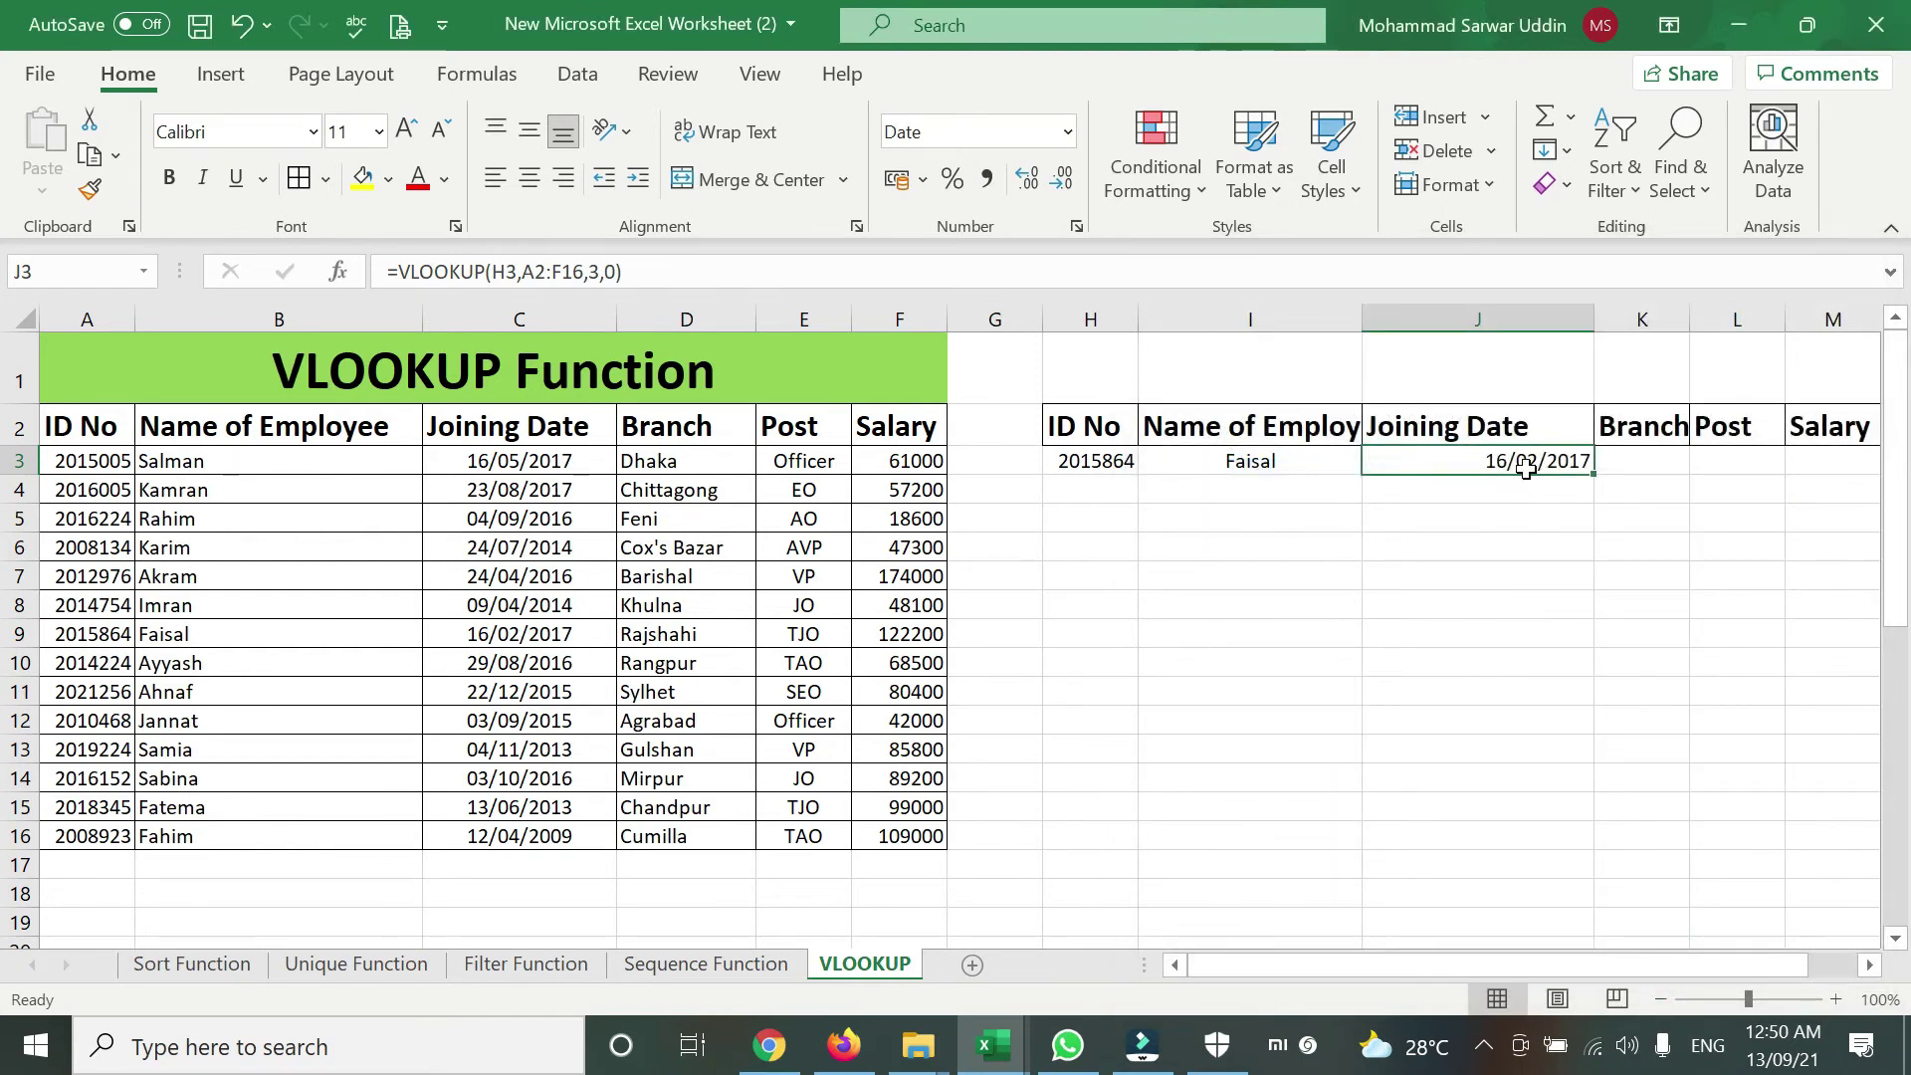
Compare the name and joining date results in row 3 with the matching source record in row 9.
{"action": "left_click", "coordinate": [1202, 470]}
{"action": "left_click", "coordinate": [1497, 468]}
{"action": "left_click", "coordinate": [520, 638]}
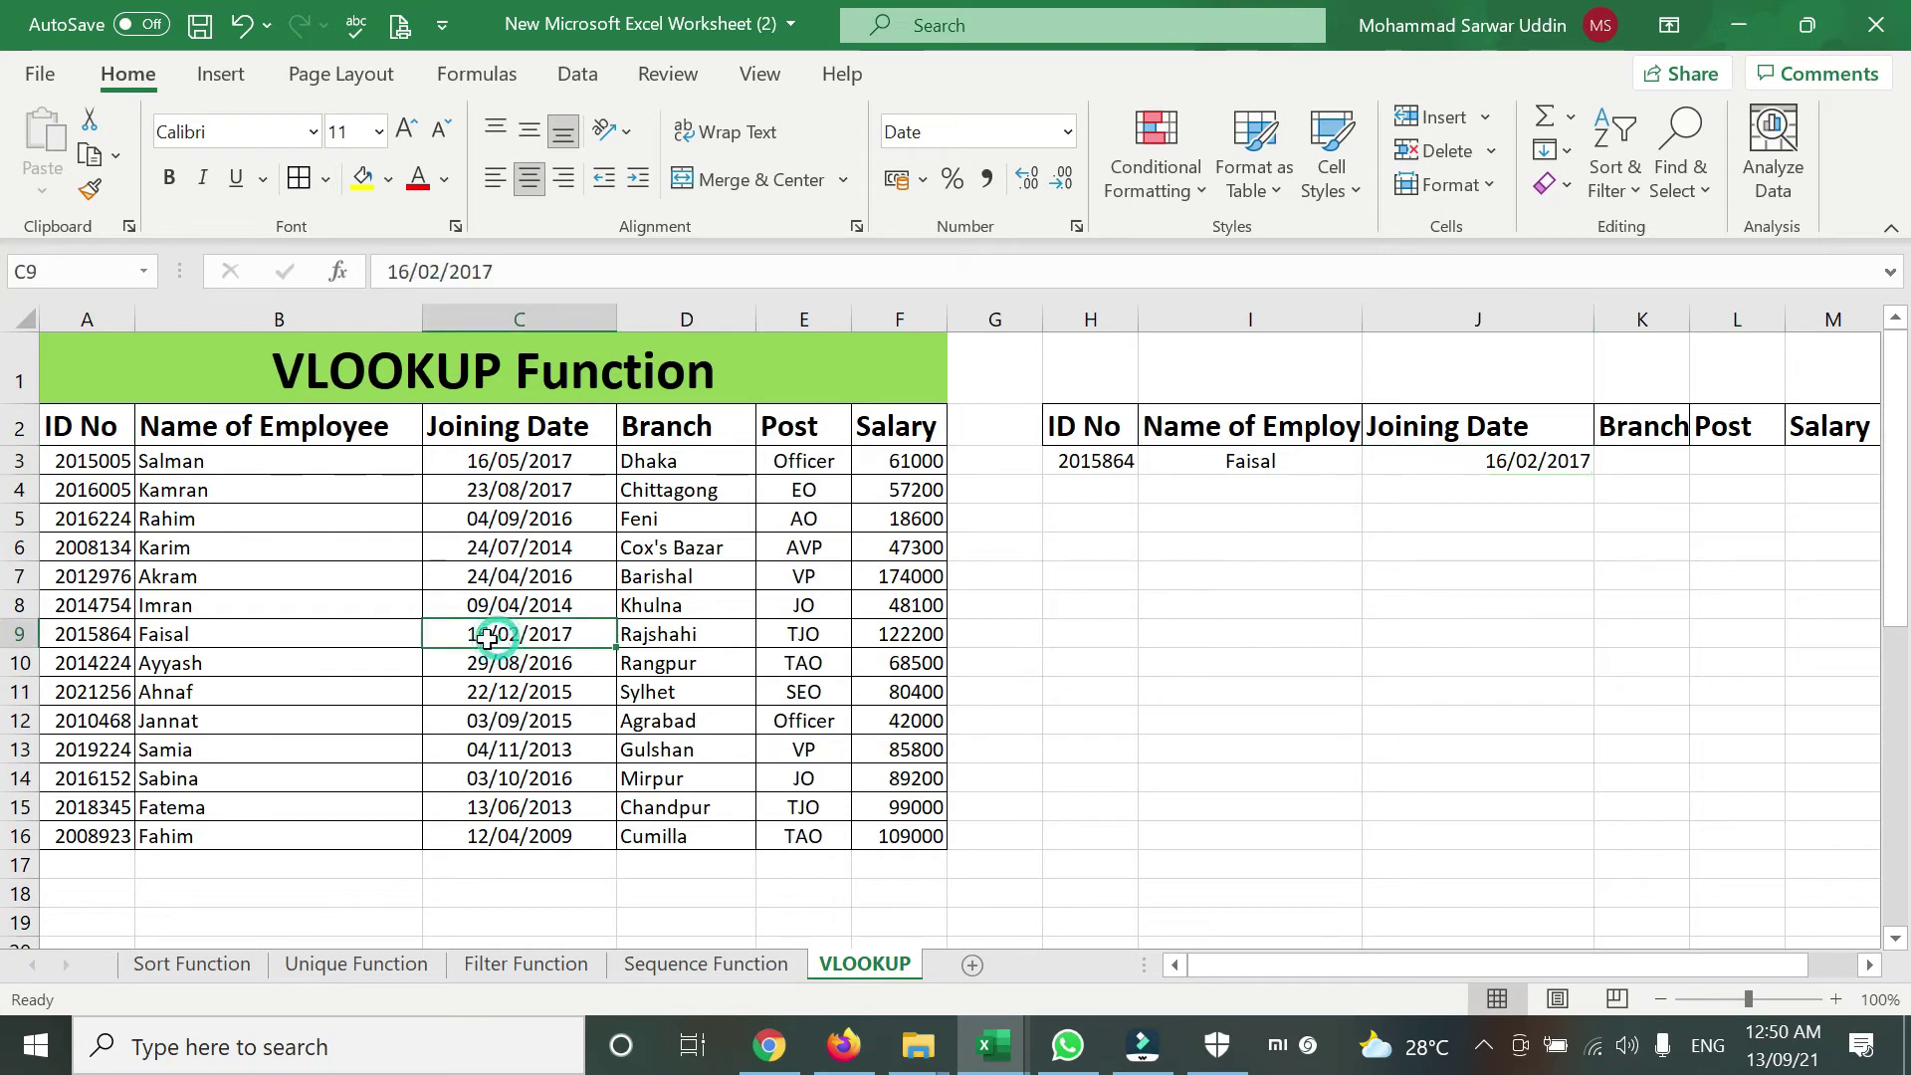
{"action": "left_click", "coordinate": [660, 638]}
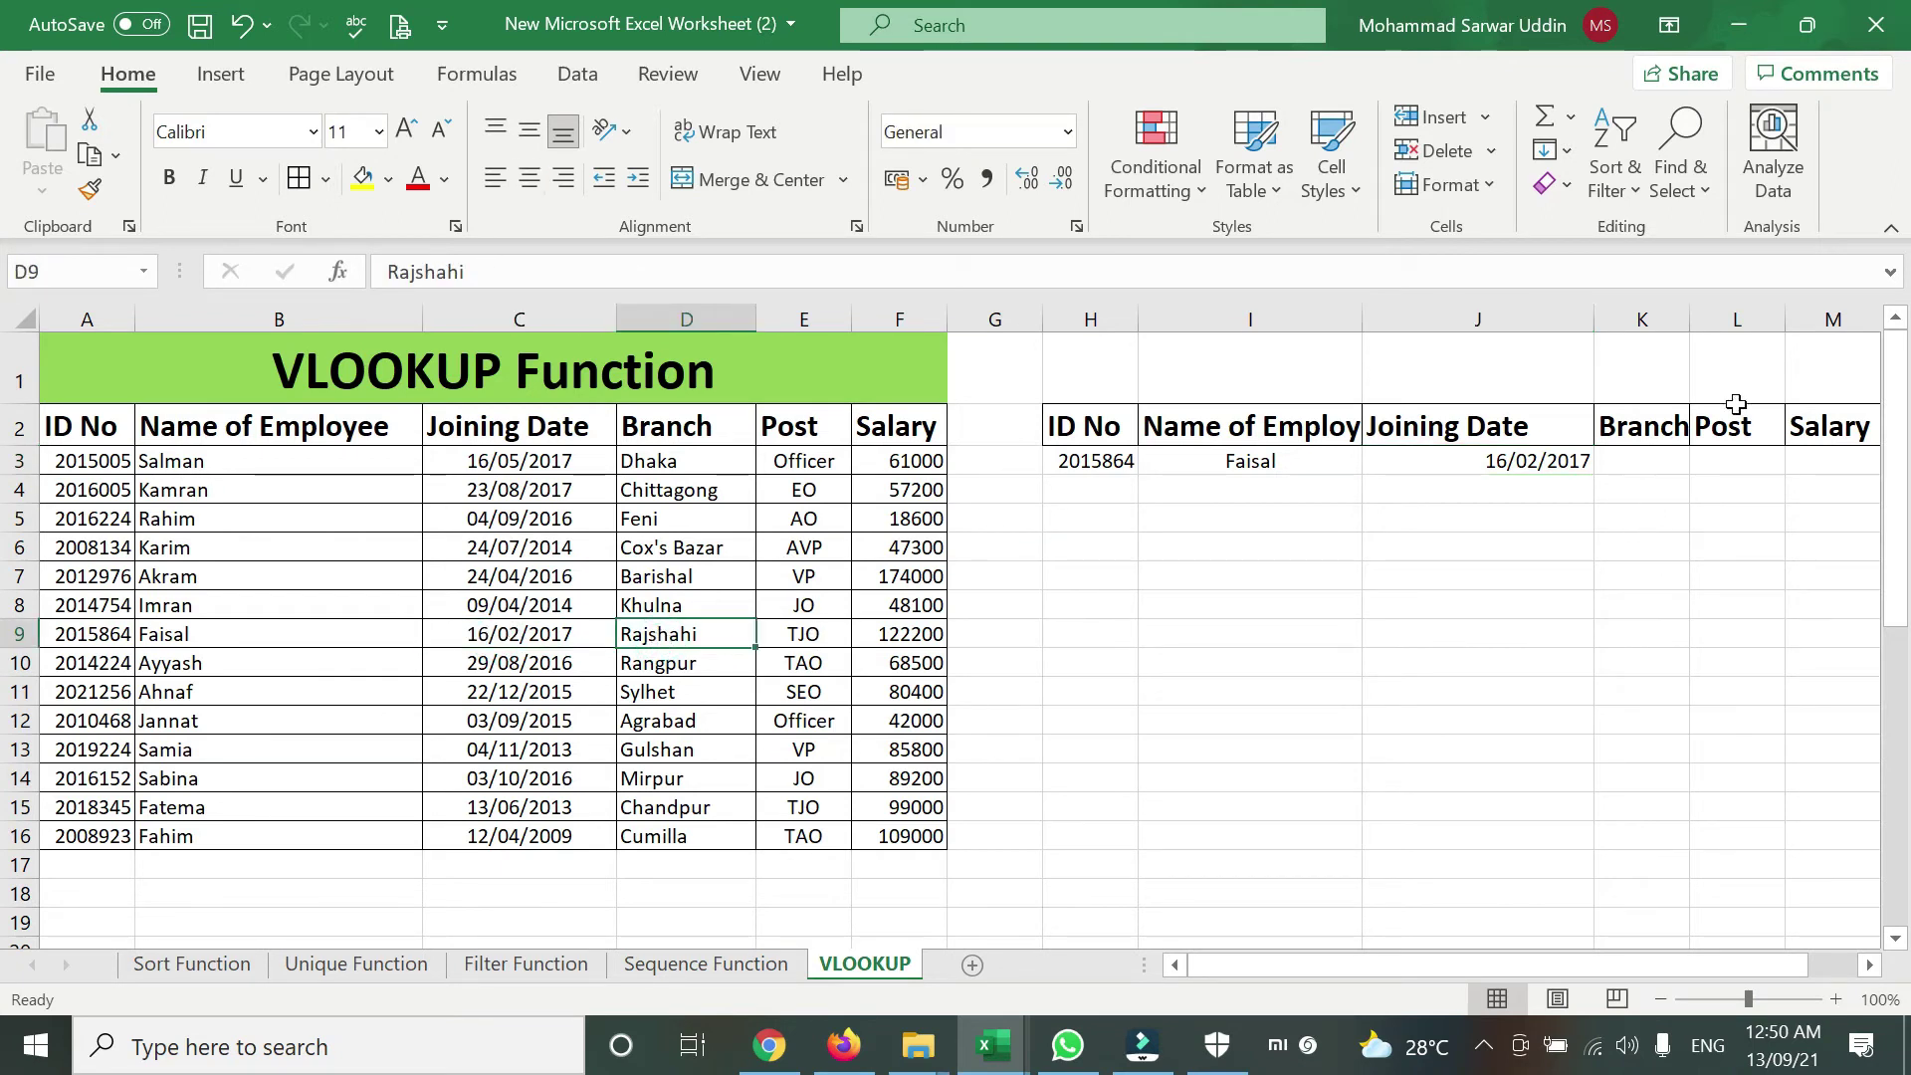
Widen column K slightly and narrow column I so the lookup table fits on screen.
{"action": "left_click_drag", "start_coordinate": [1691, 320], "coordinate": [1724, 319]}
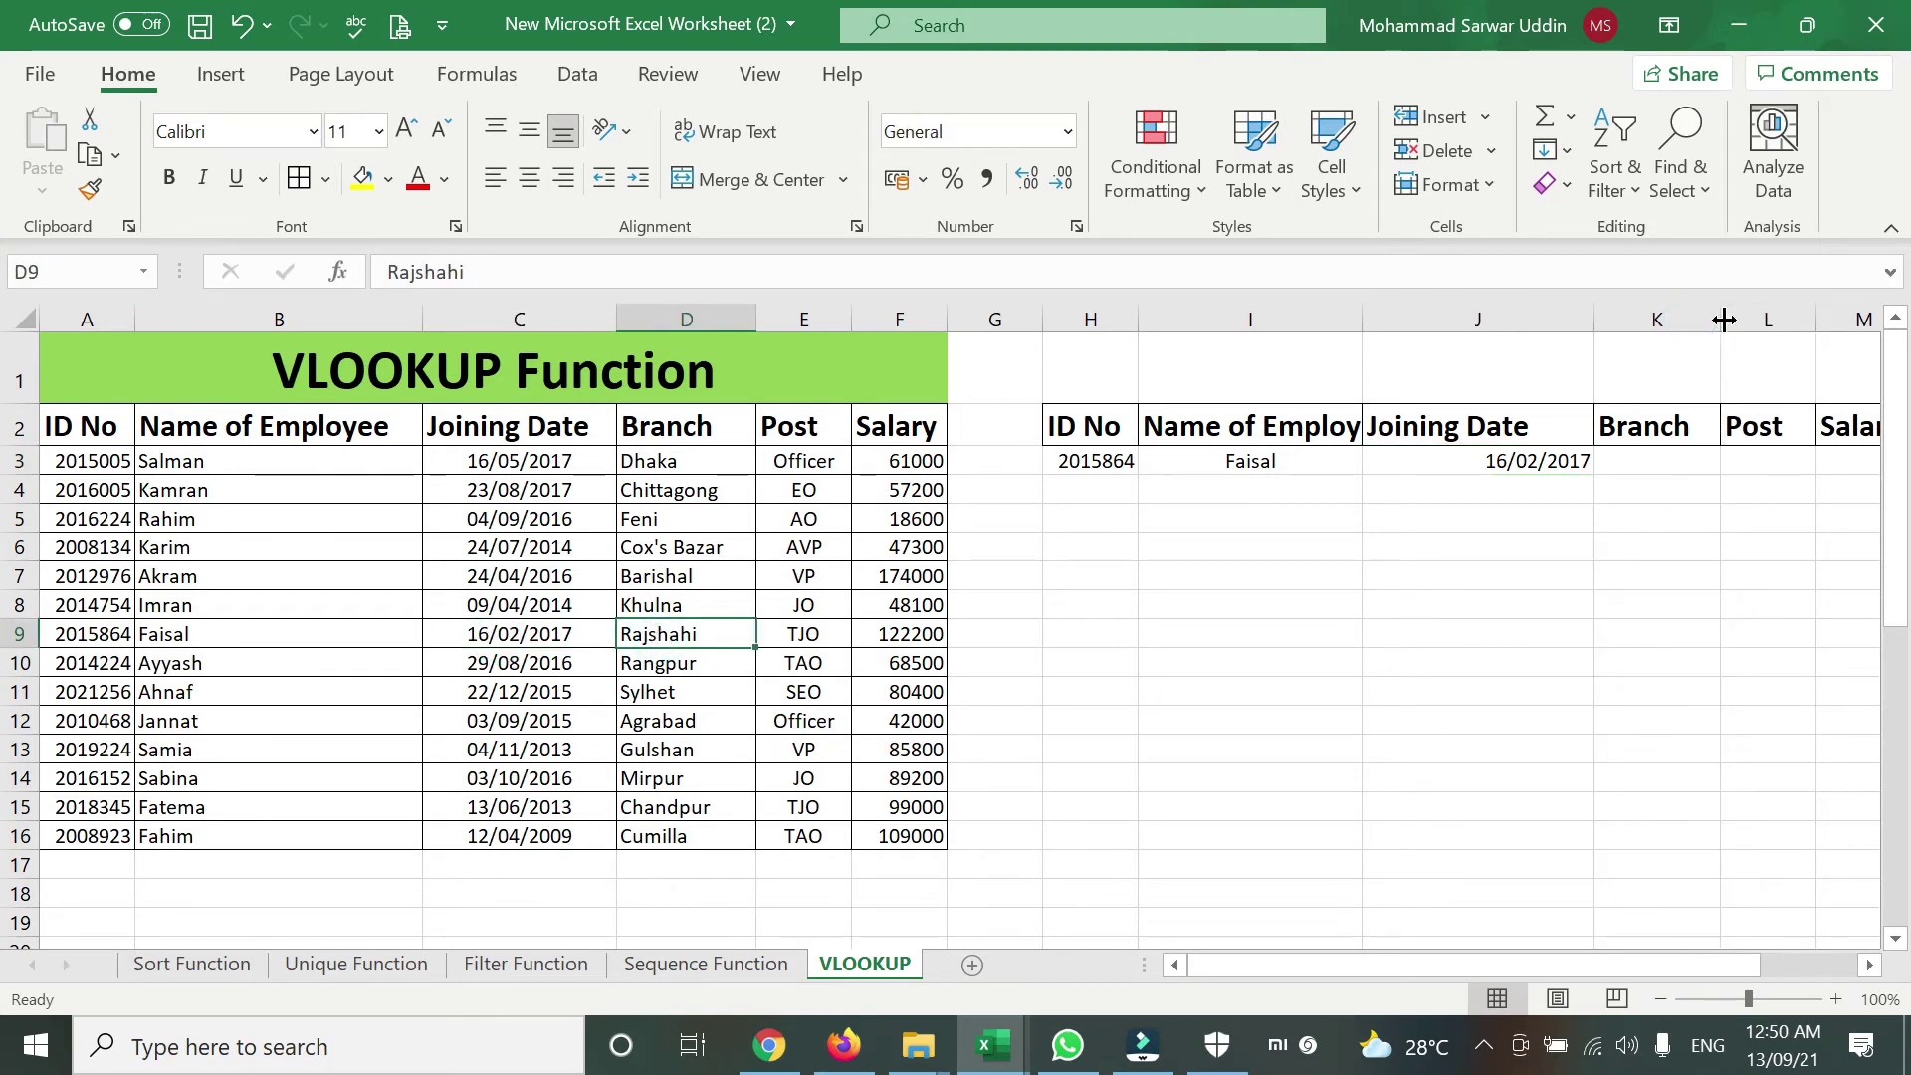
{"action": "left_click_drag", "start_coordinate": [1367, 317], "coordinate": [1325, 317]}
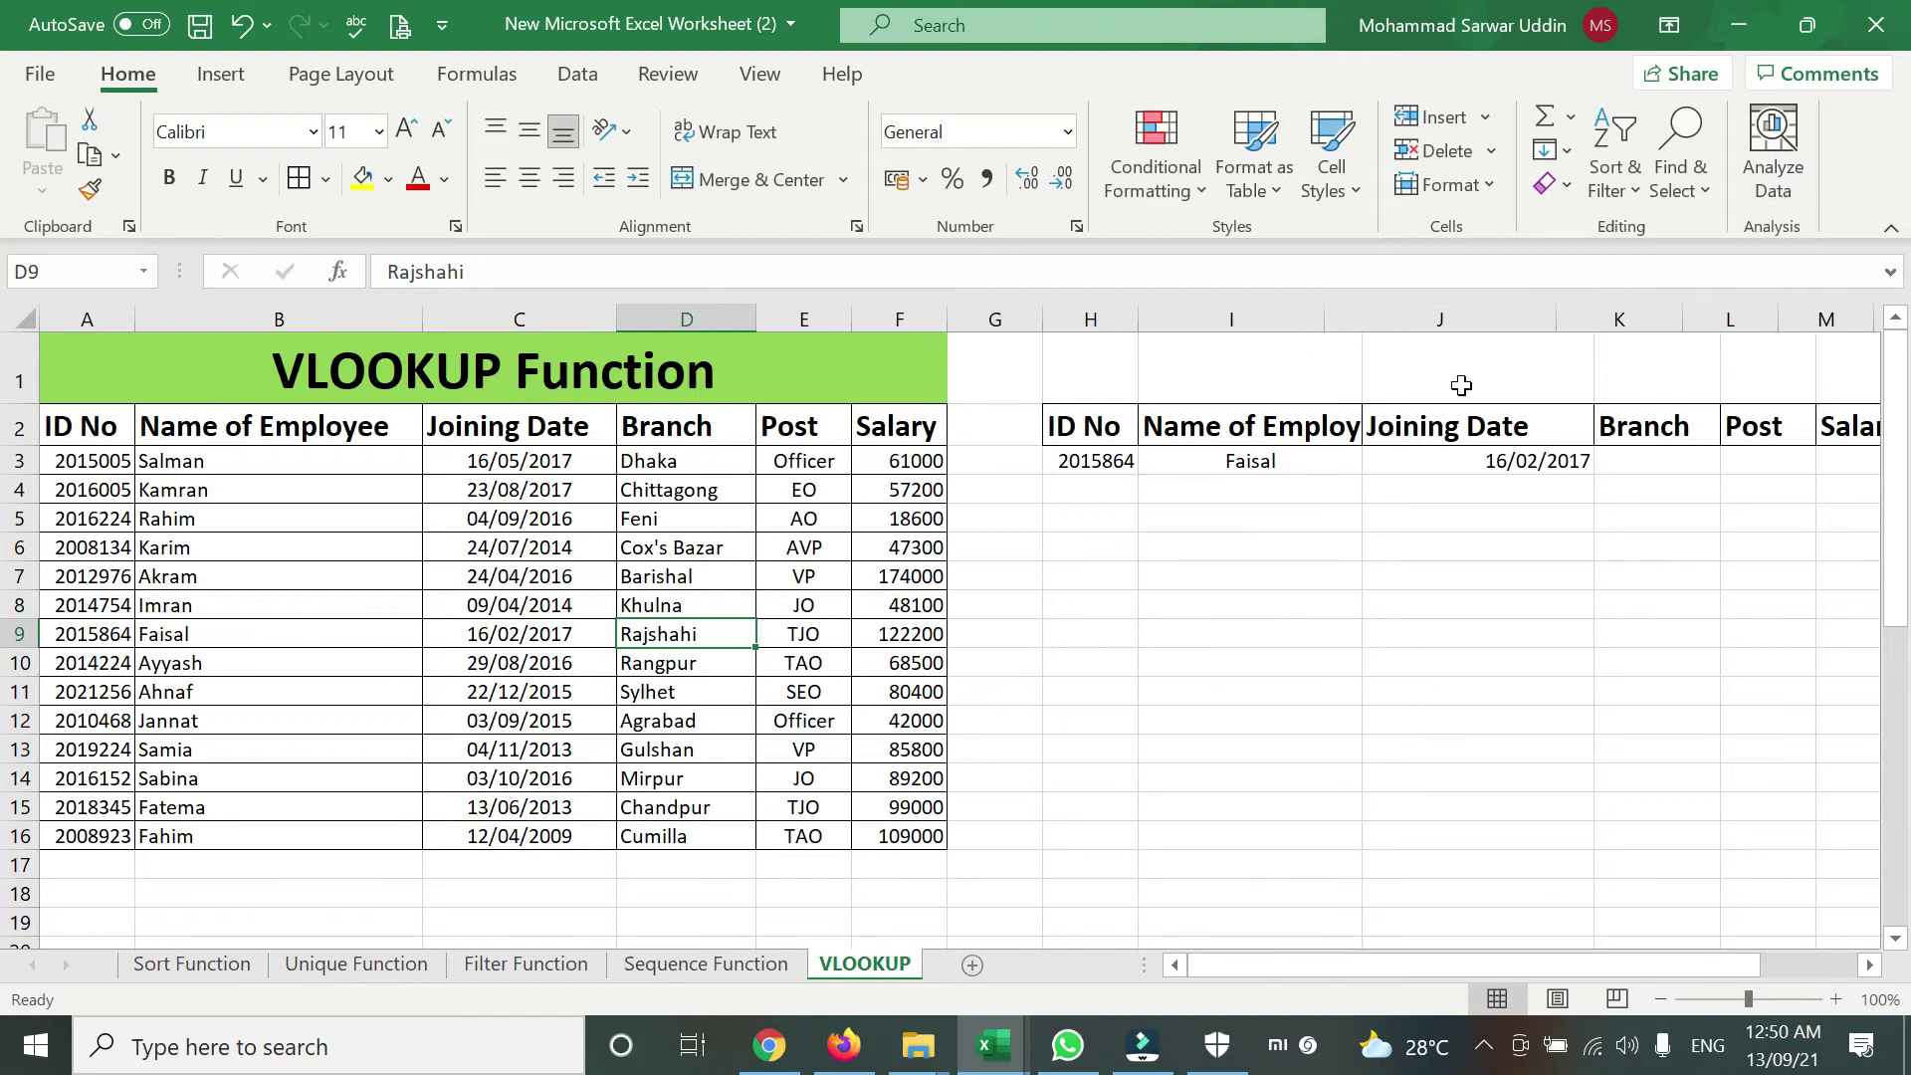
Enter the formula =VLOOKUP(H3,A2:F16,4,0) in K3 to return the branch.
{"action": "left_click", "coordinate": [1609, 460]}
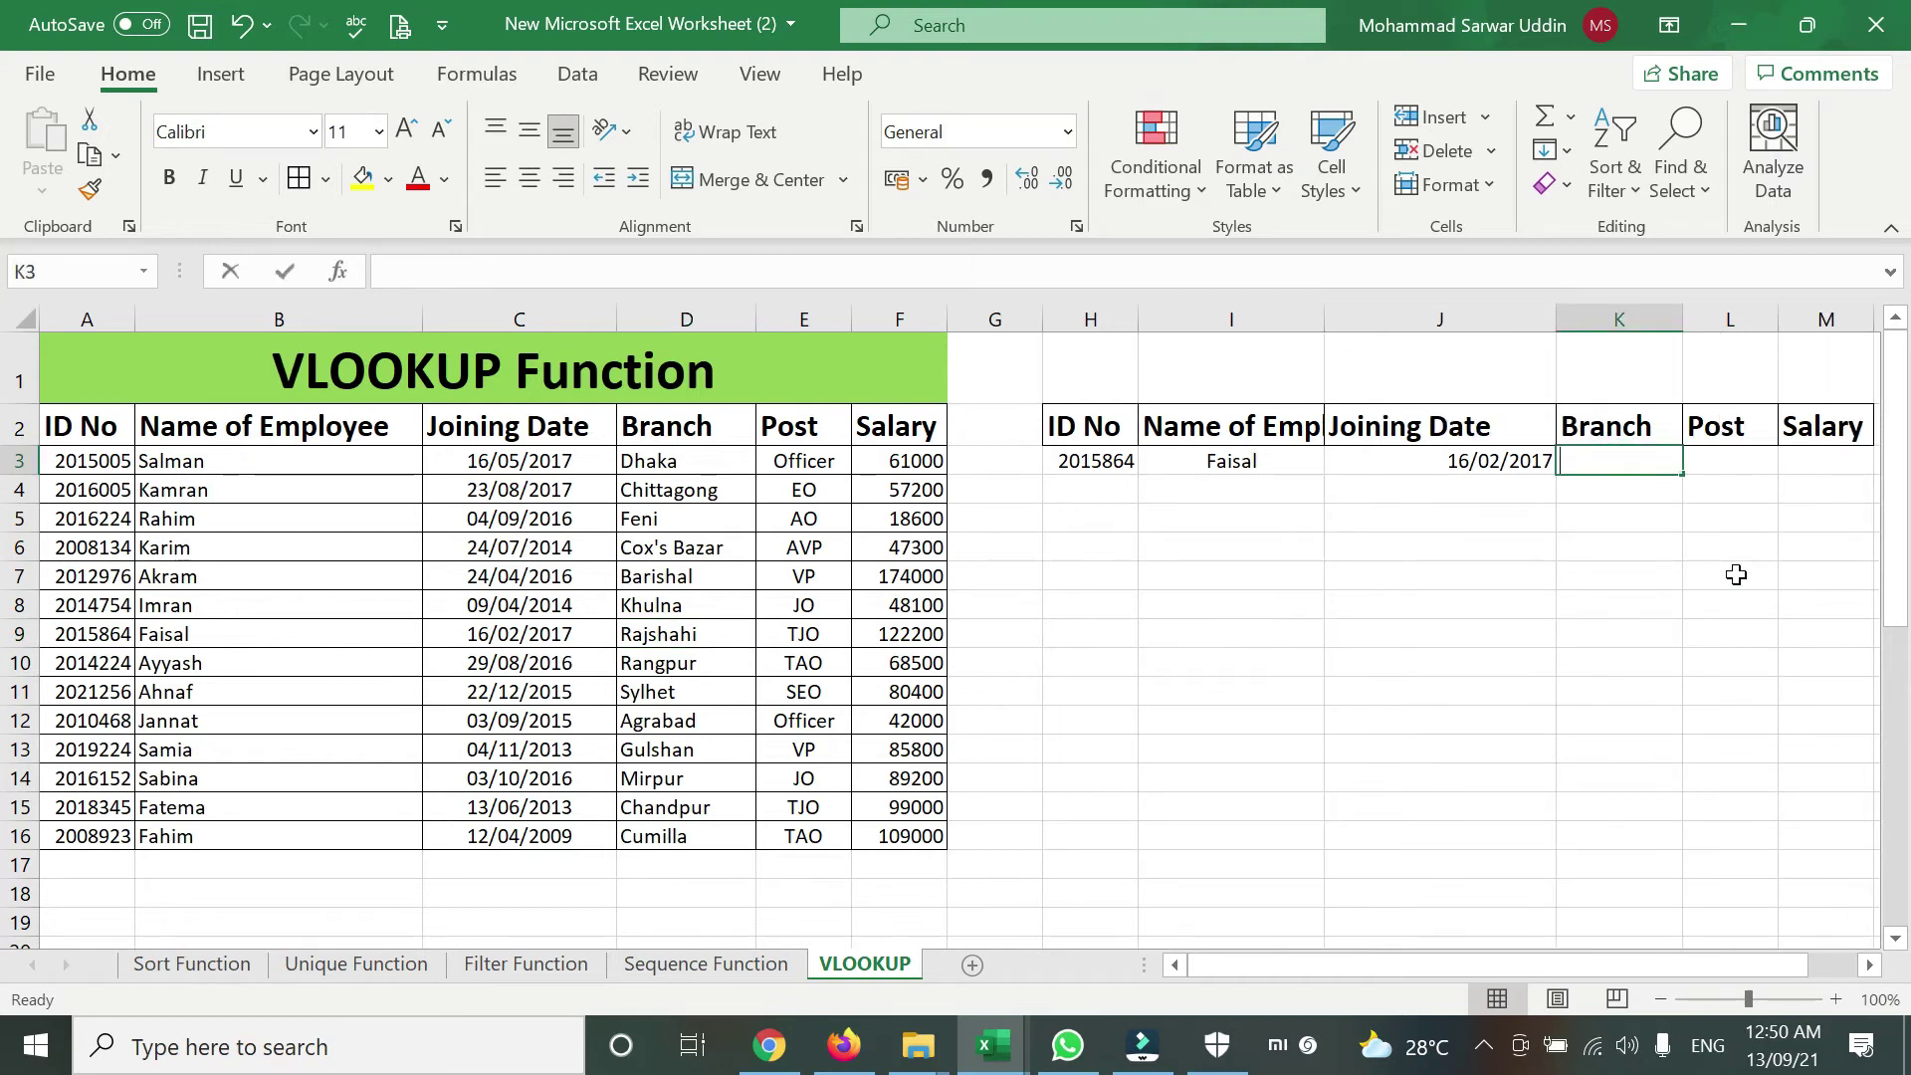
{"action": "type", "text": "=Vlookup("}
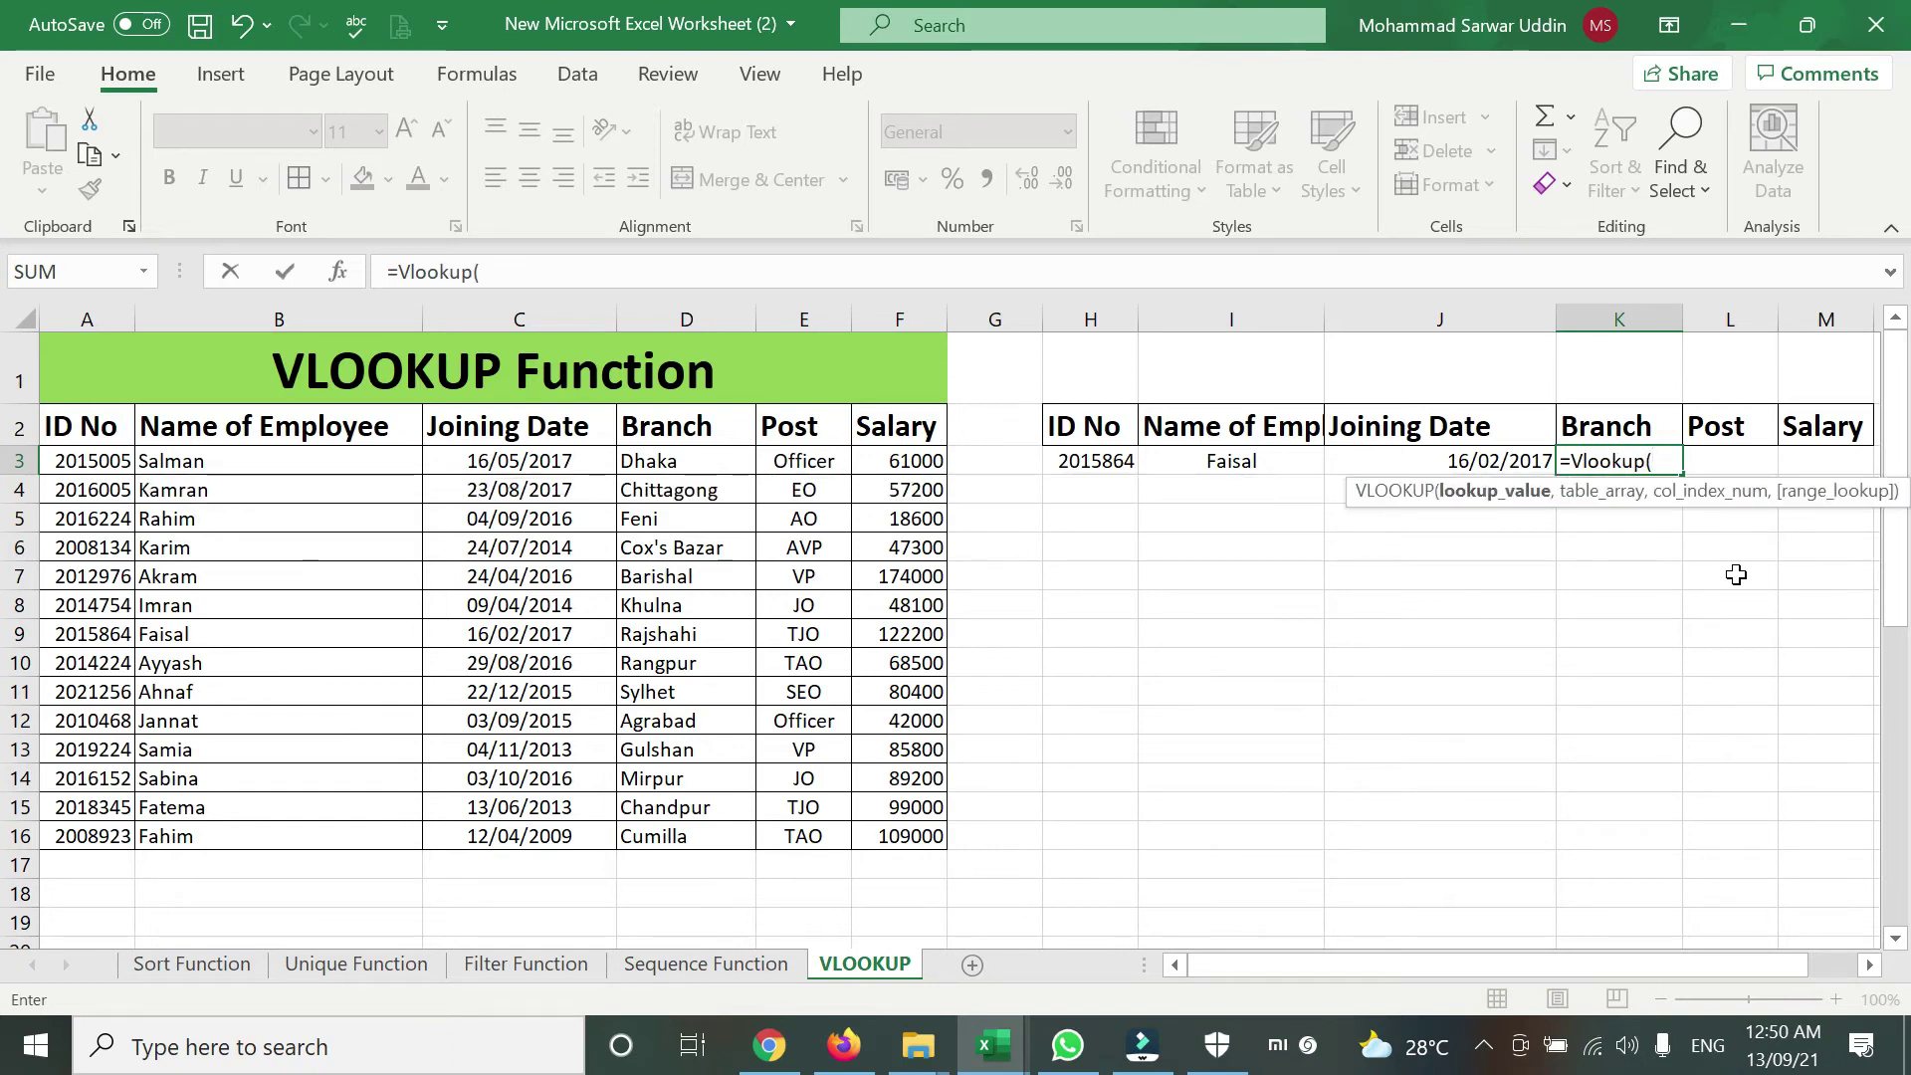
{"action": "left_click", "coordinate": [1116, 461]}
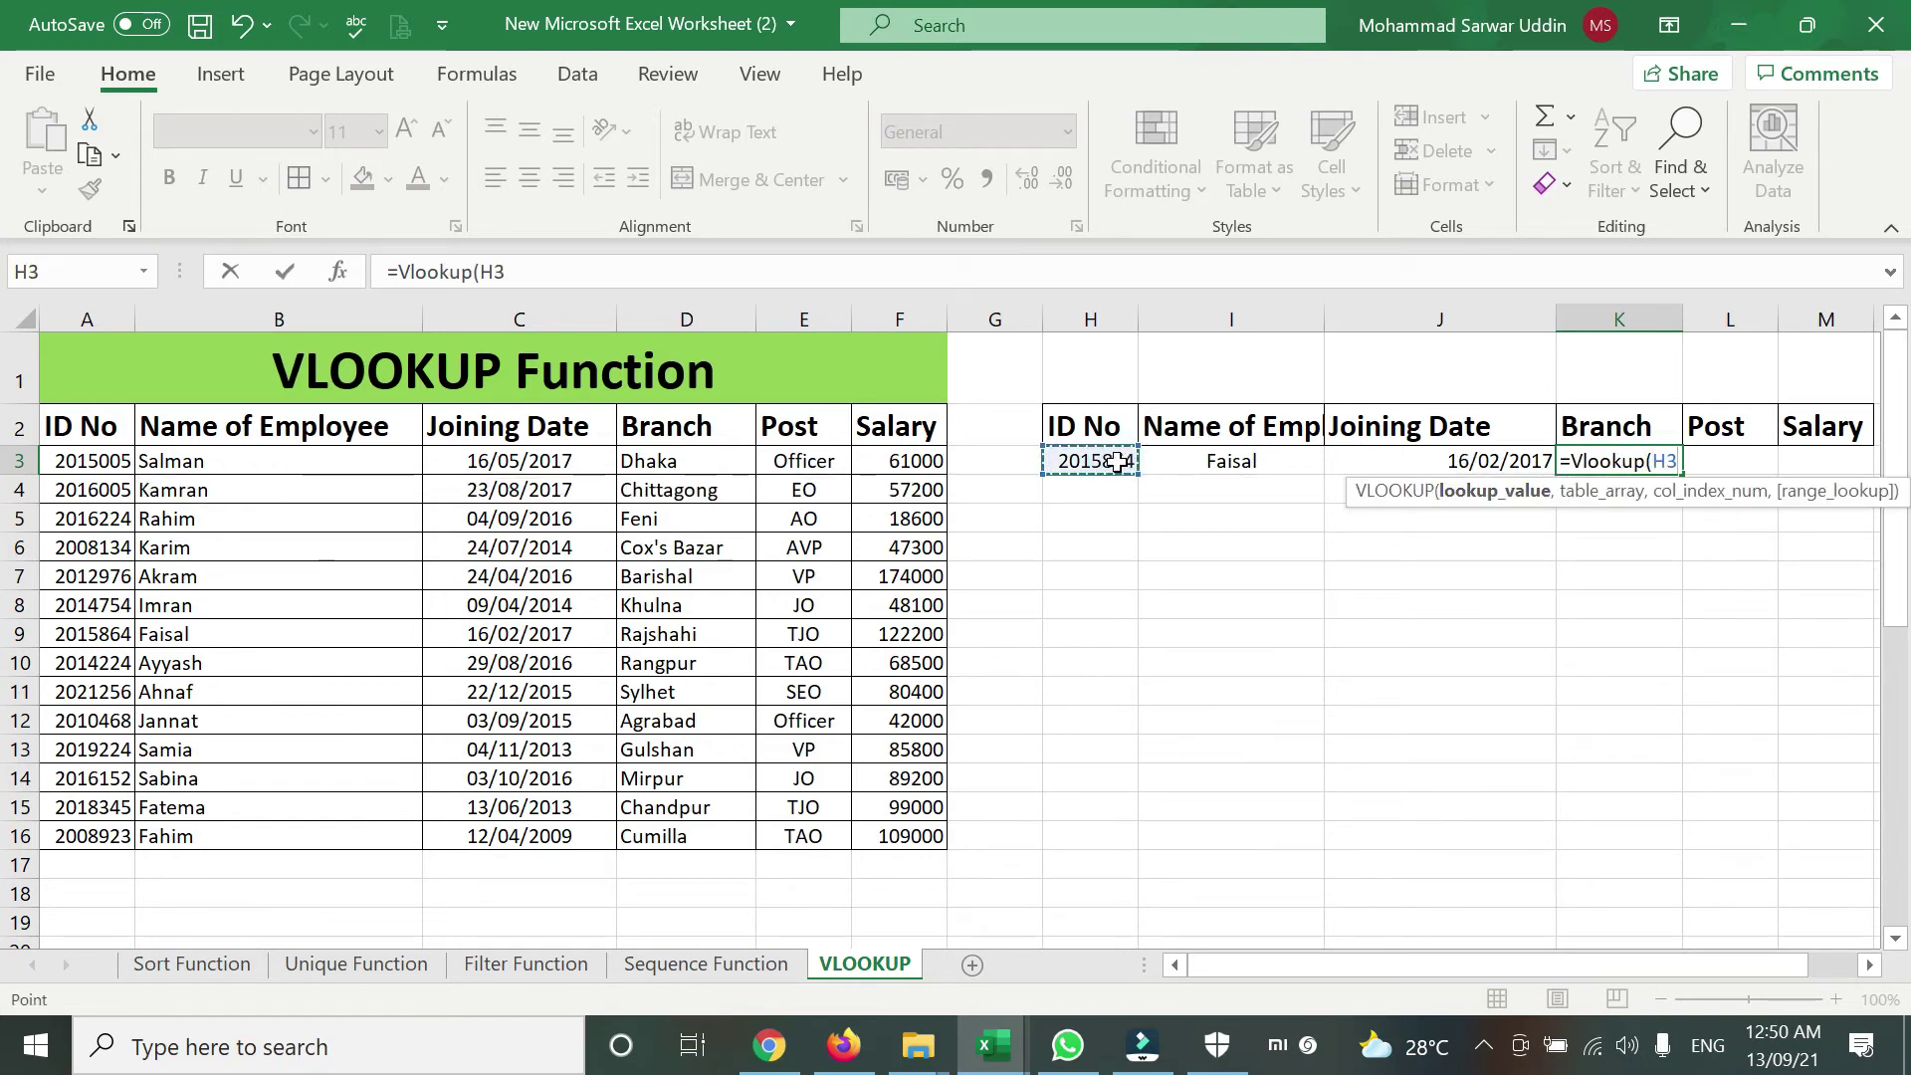
{"action": "type", "text": ","}
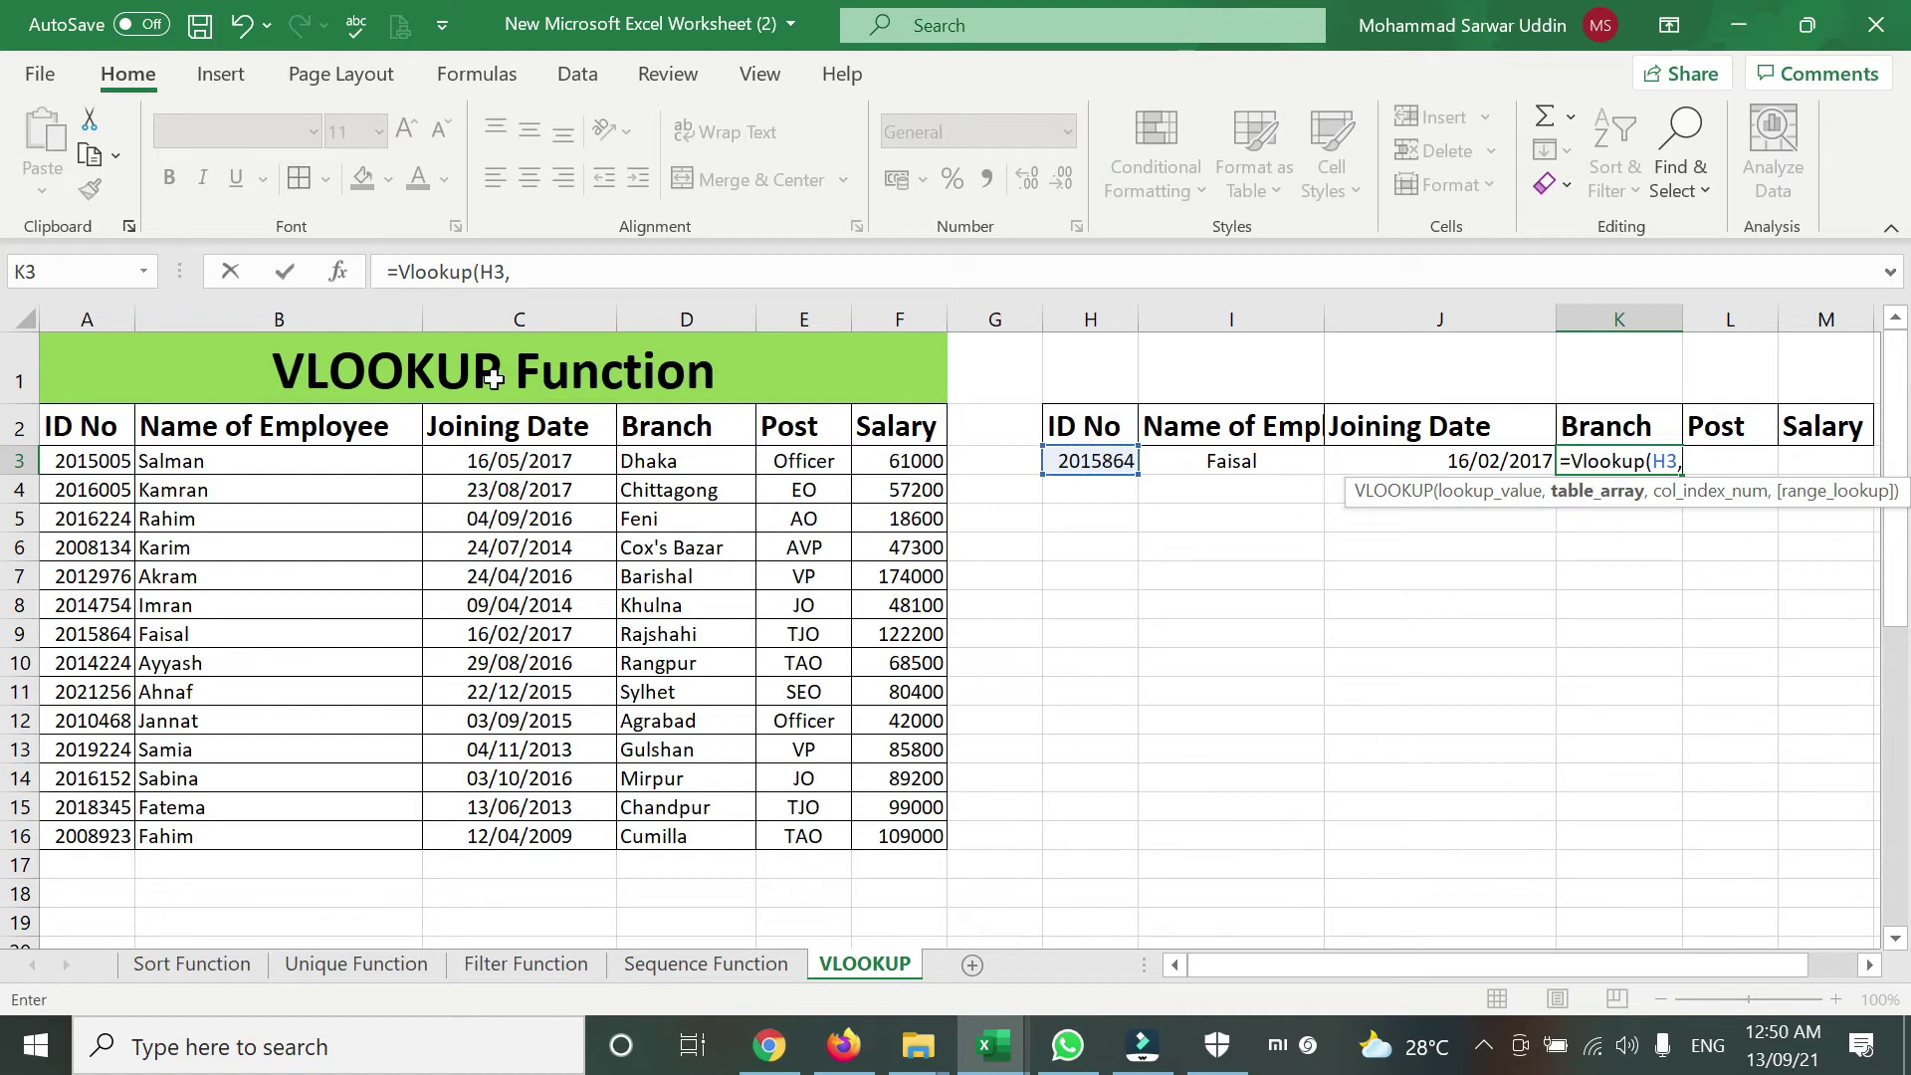
{"action": "left_click_drag", "start_coordinate": [104, 433], "coordinate": [889, 834]}
{"action": "type", "text": ","}
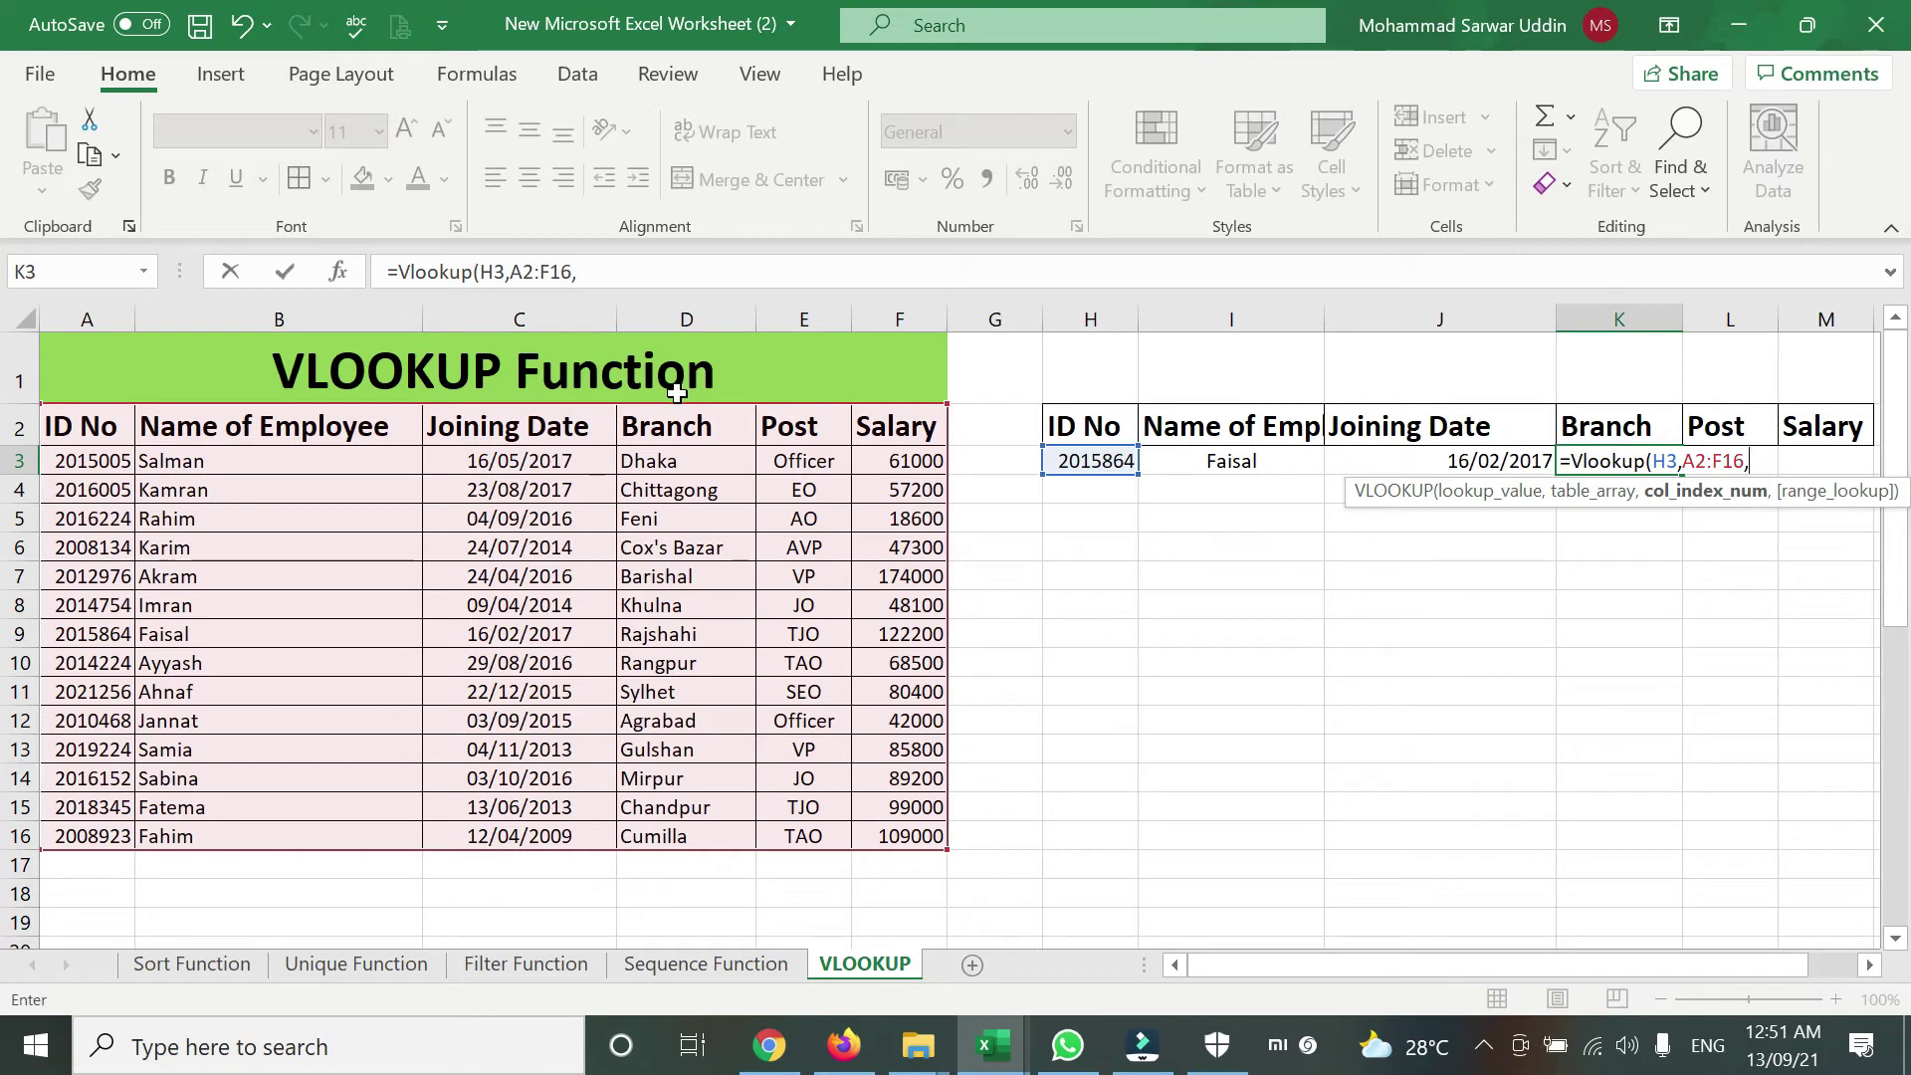
{"action": "type", "text": "4,"}
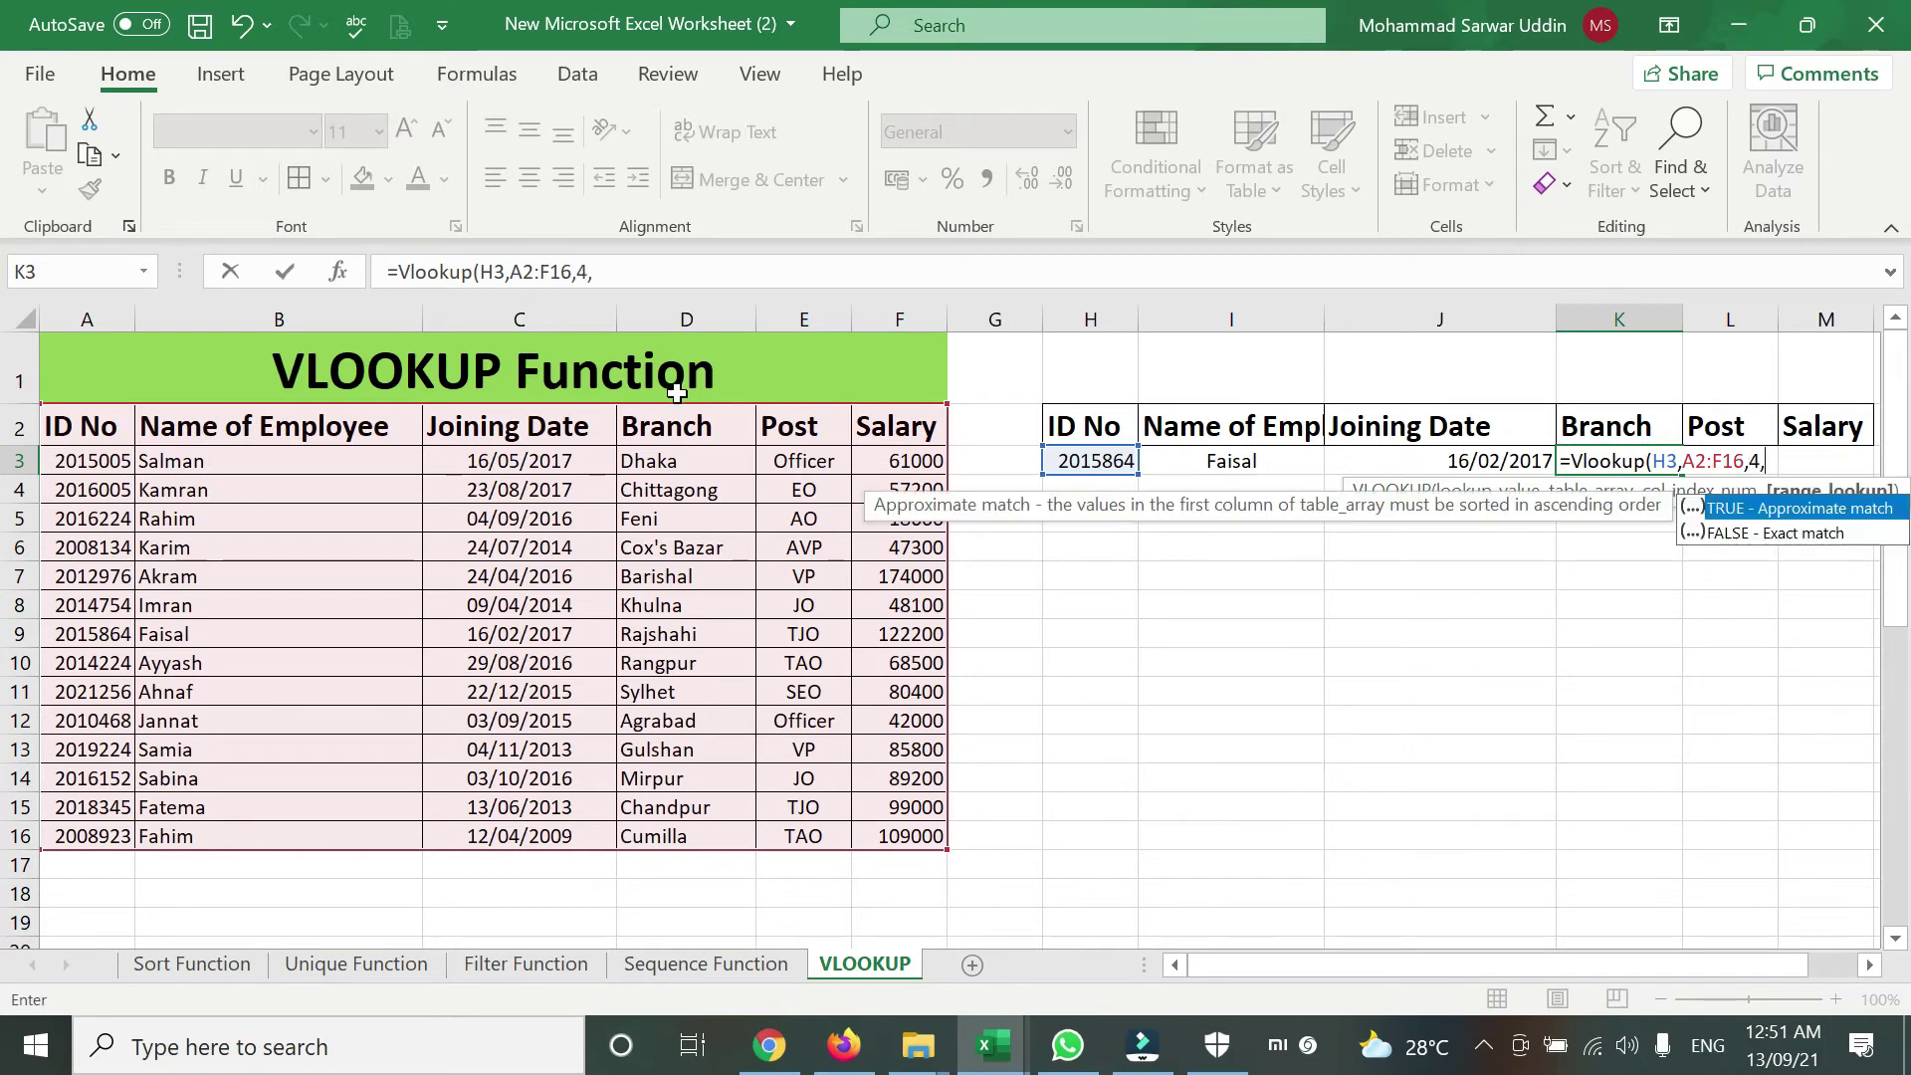
{"action": "type", "text": "0"}
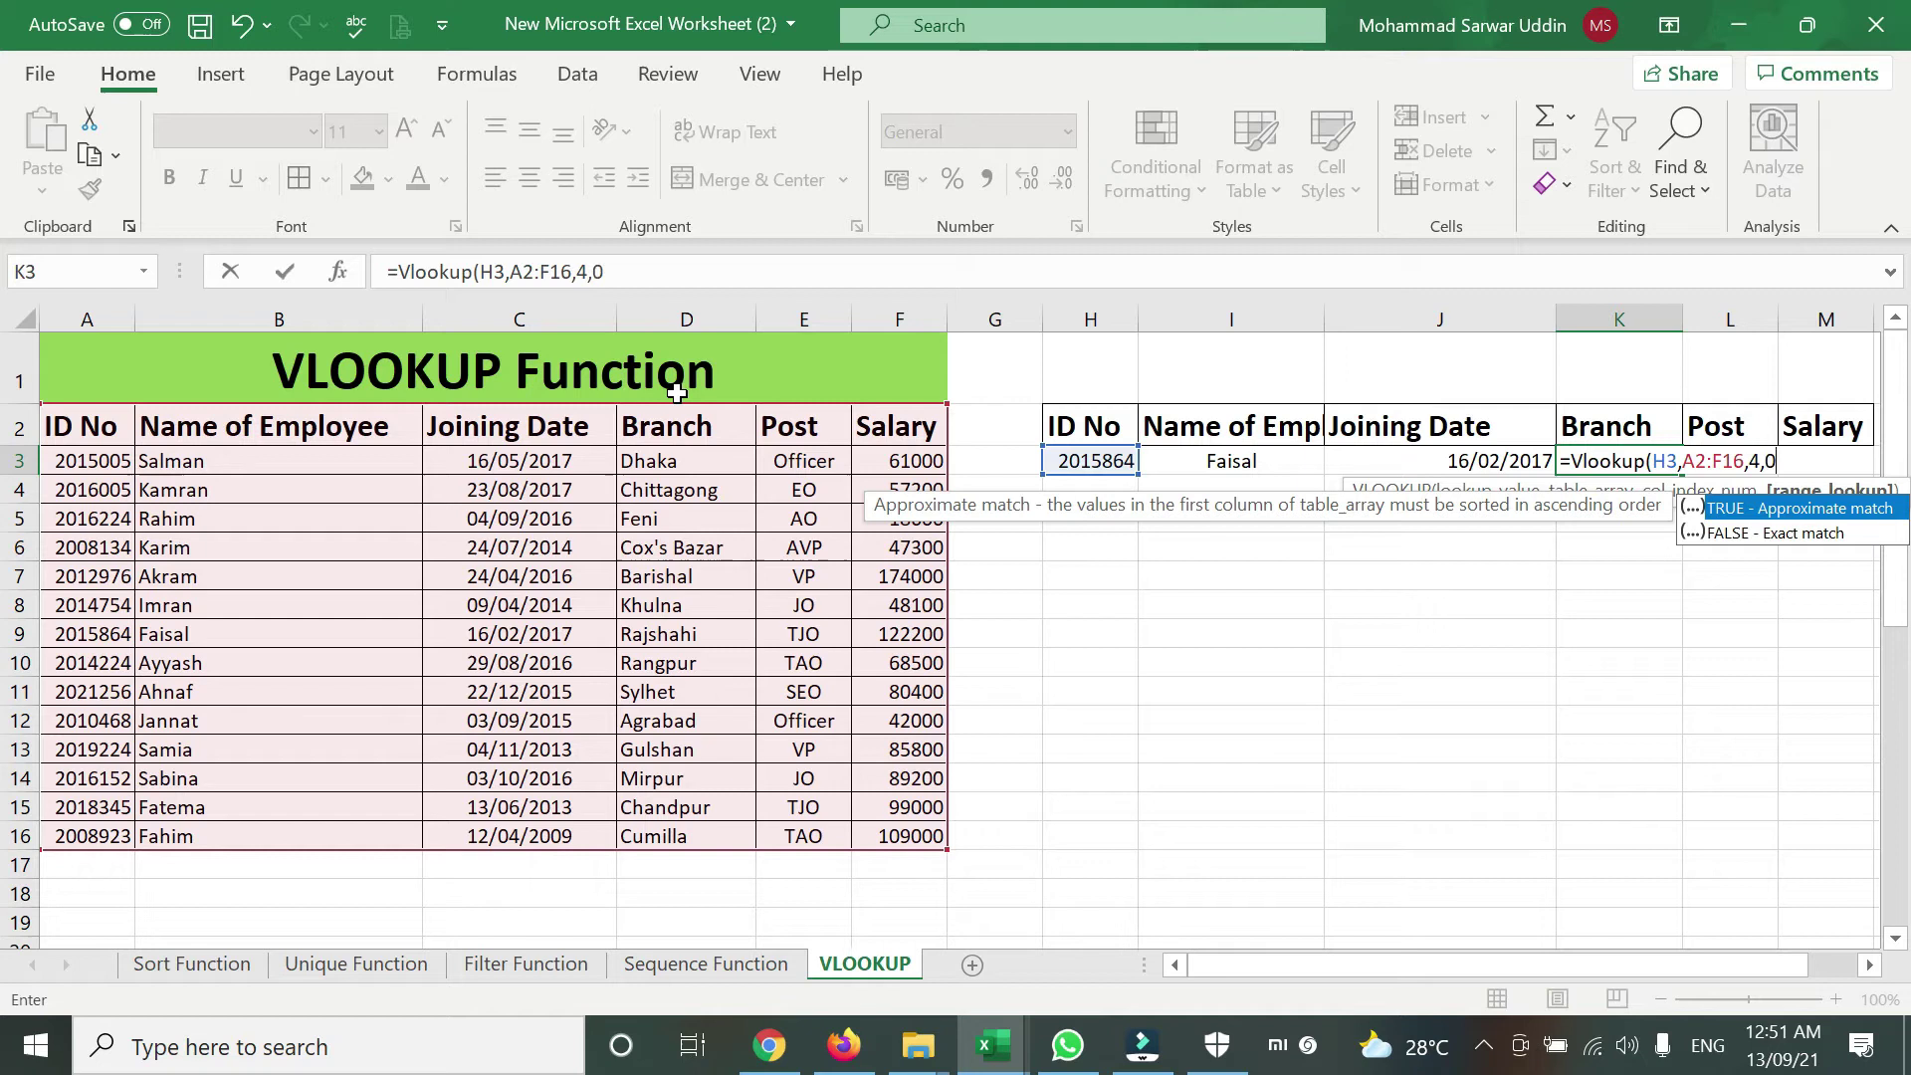
{"action": "type", "text": ")"}
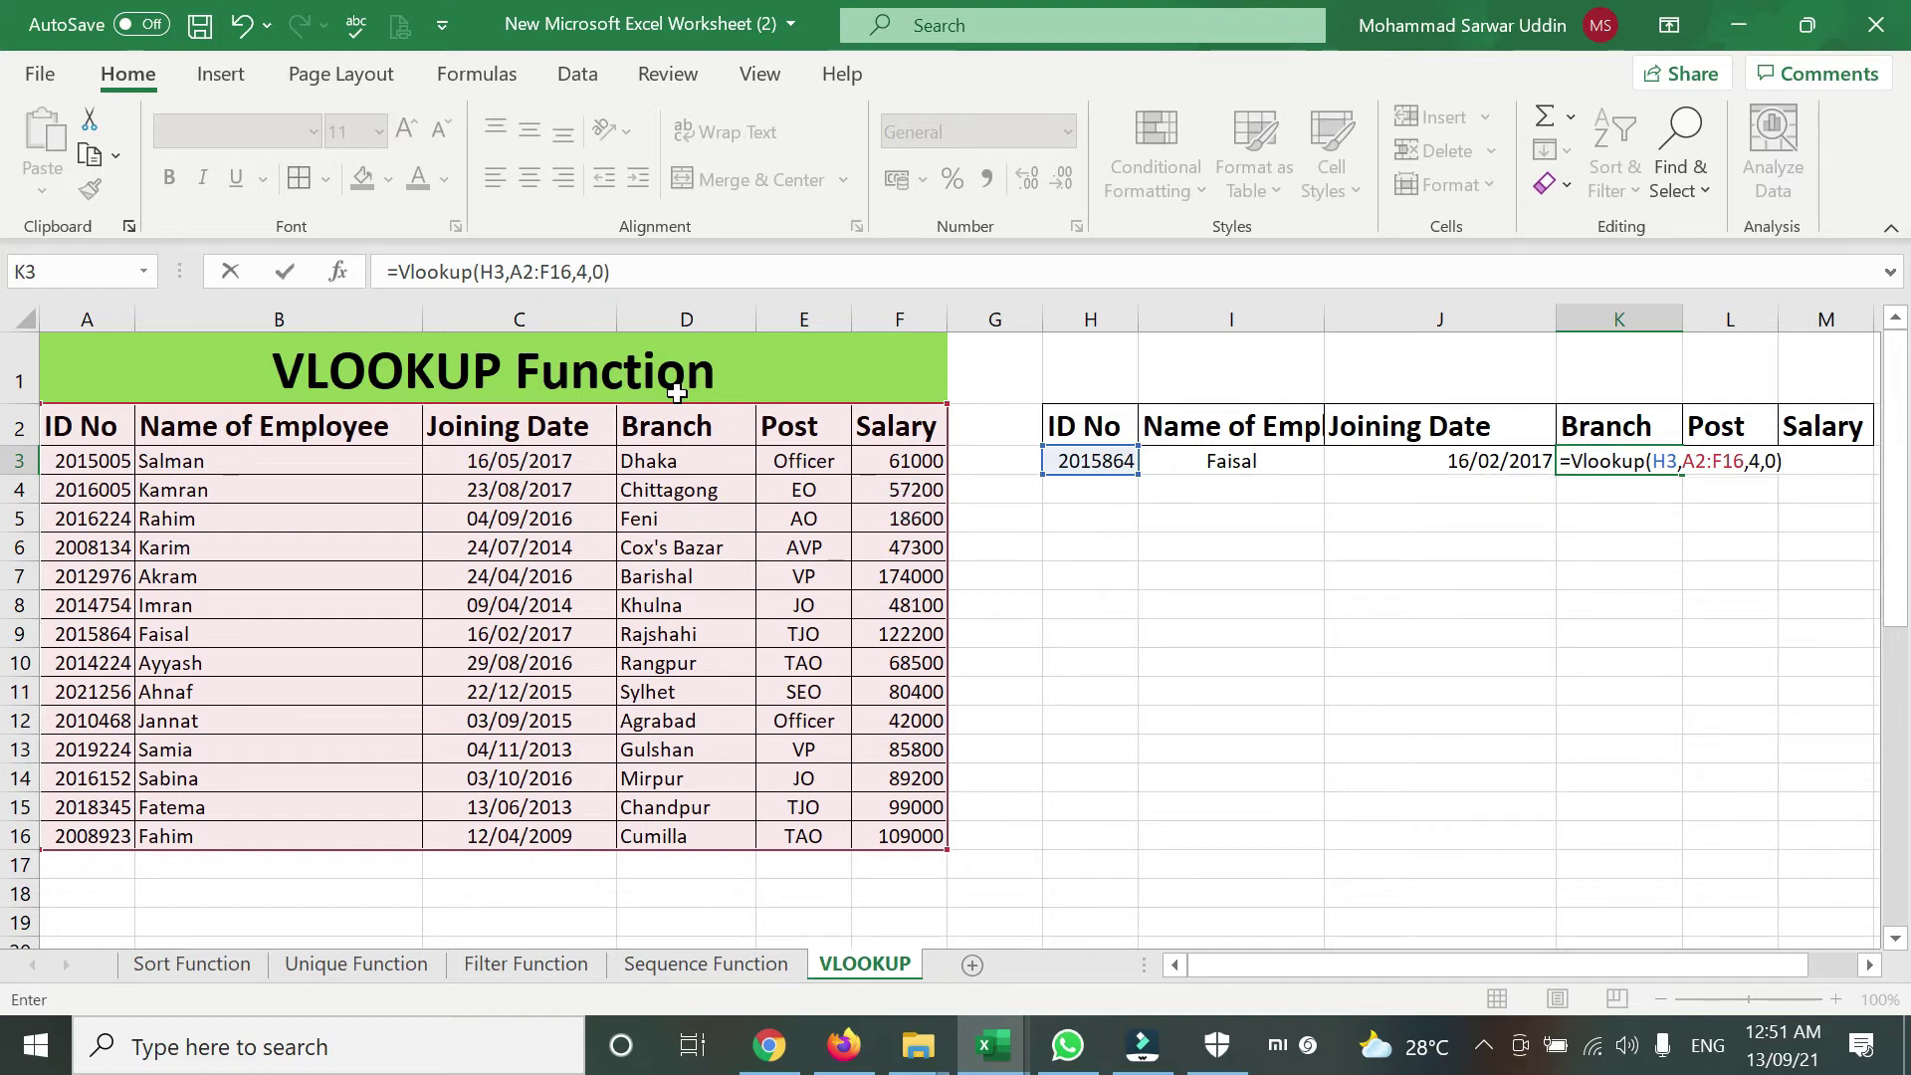
{"action": "key", "text": "Return"}
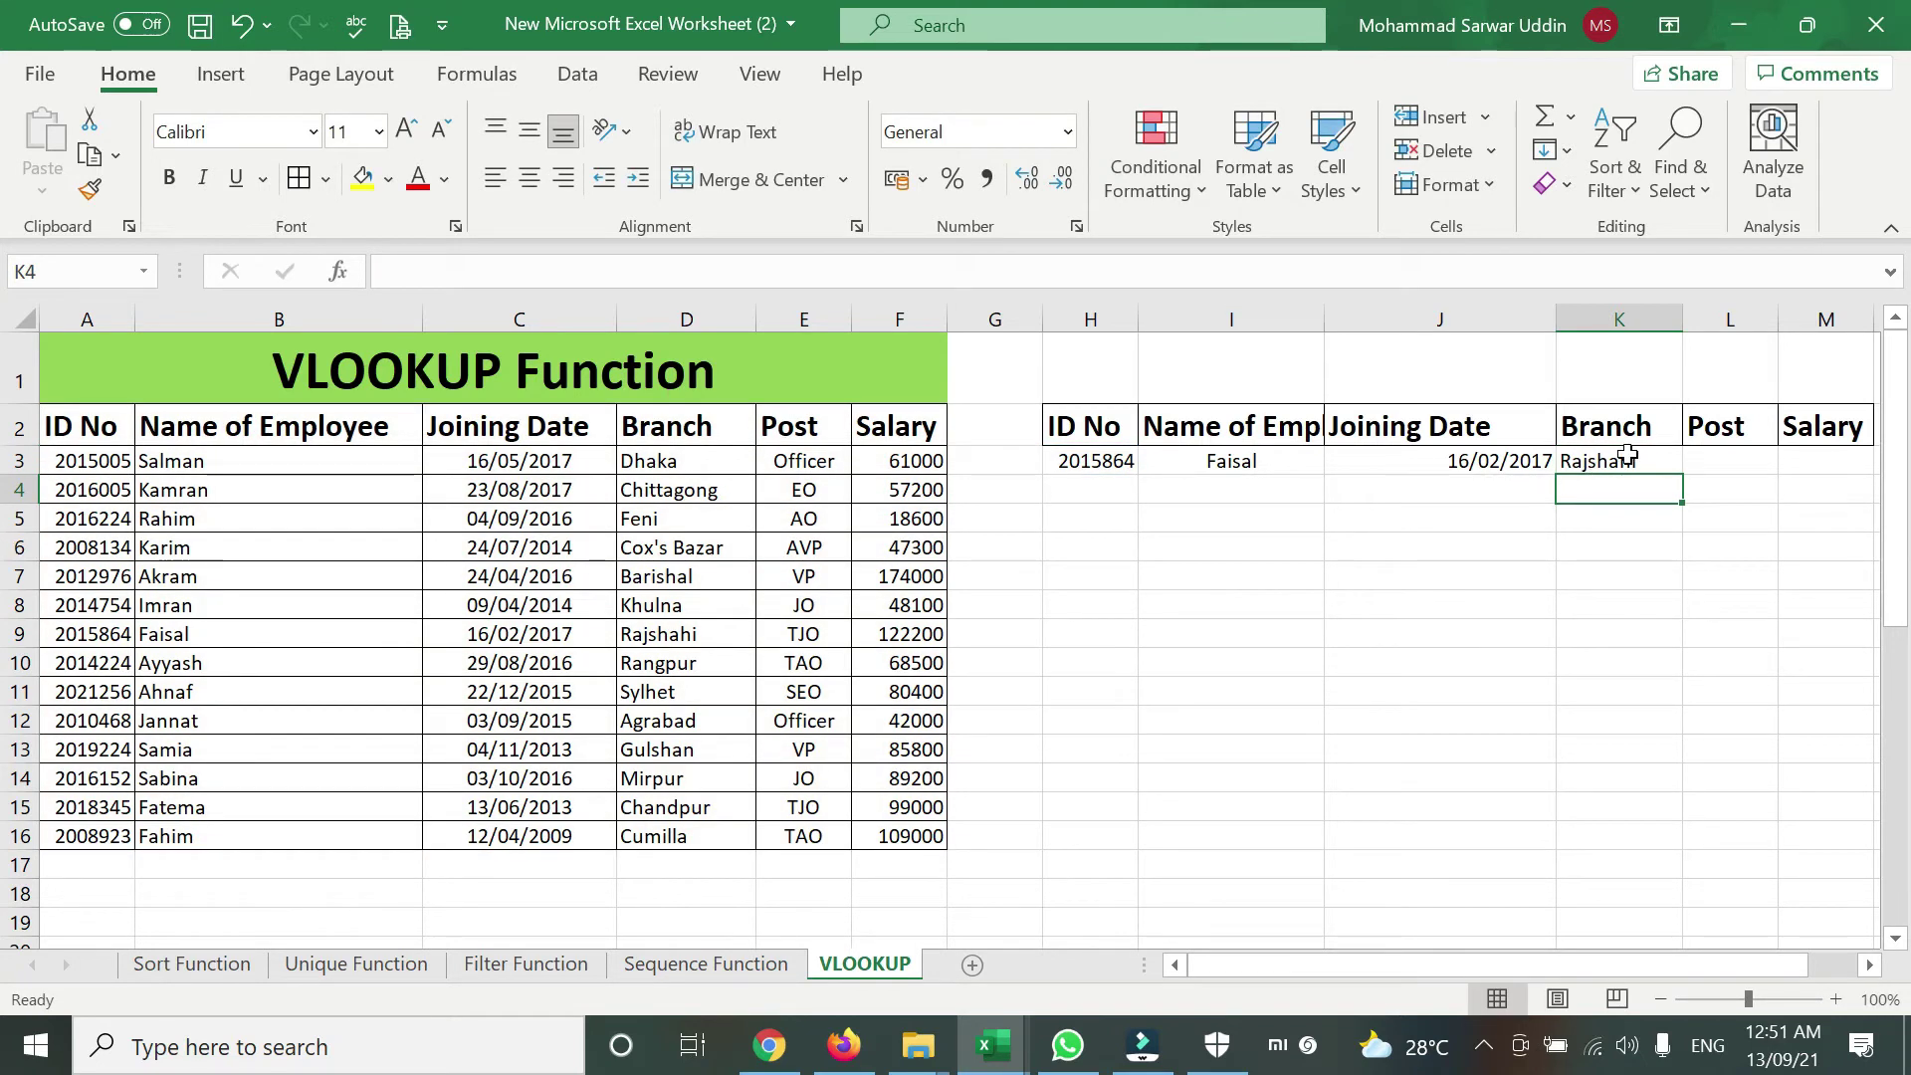
{"action": "left_click", "coordinate": [1626, 456]}
Enter the formula =VLOOKUP(H3,A2:F16,5,0) in L3 to return the employee's post.
{"action": "left_click", "coordinate": [1717, 463]}
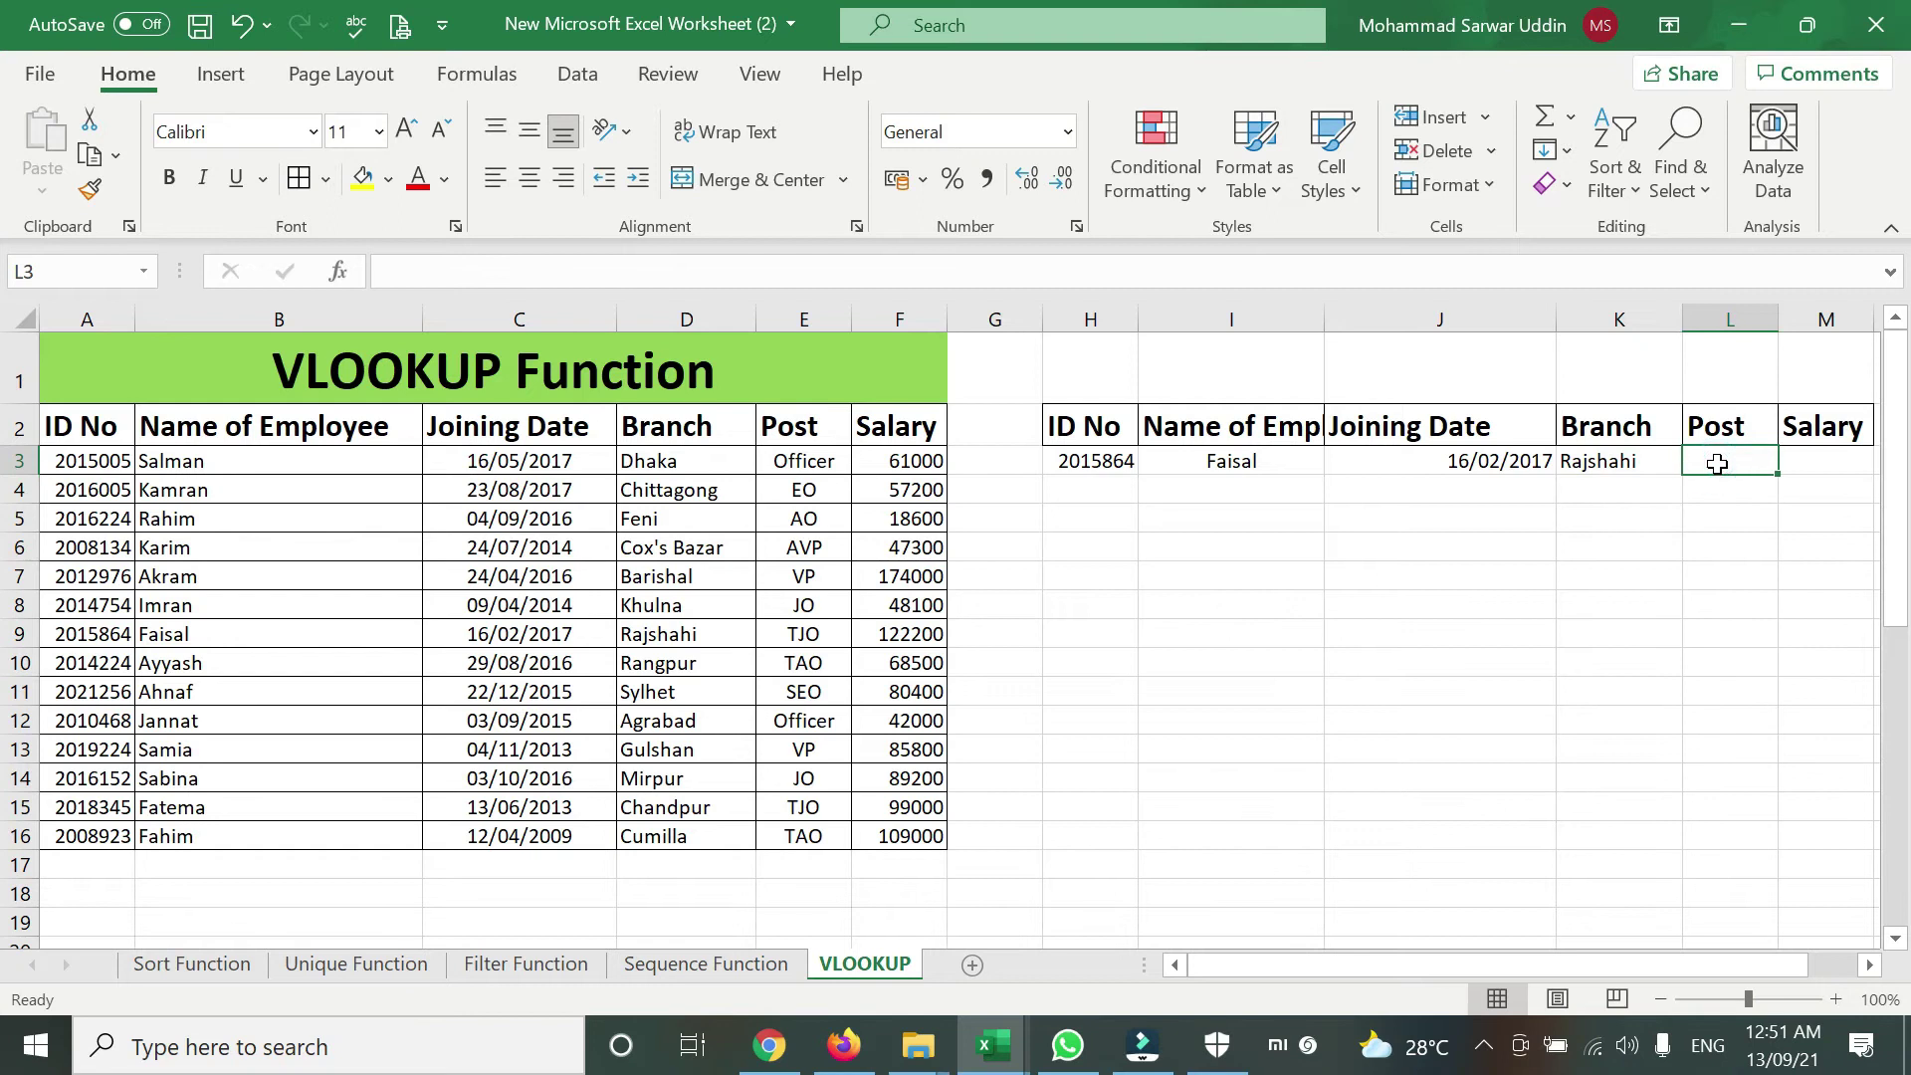
{"action": "type", "text": "="}
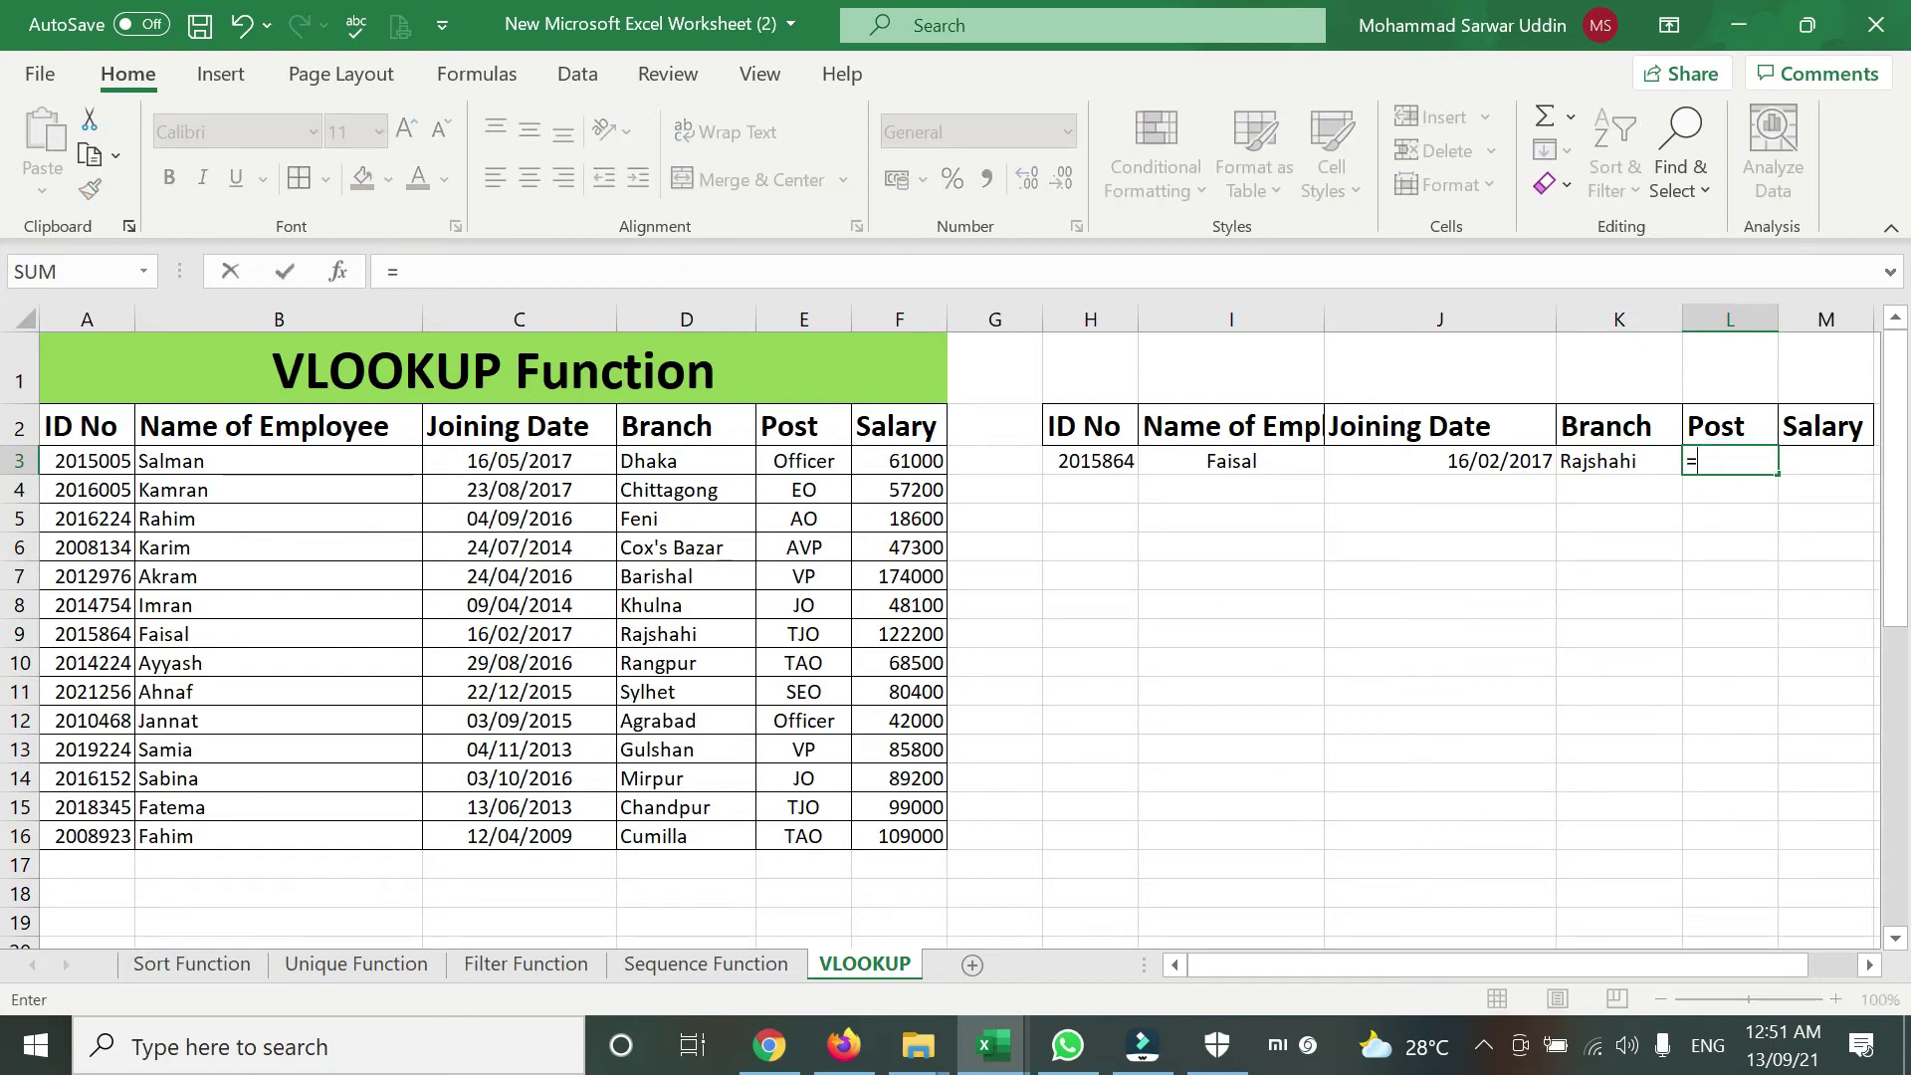
{"action": "type", "text": "Vlookum("}
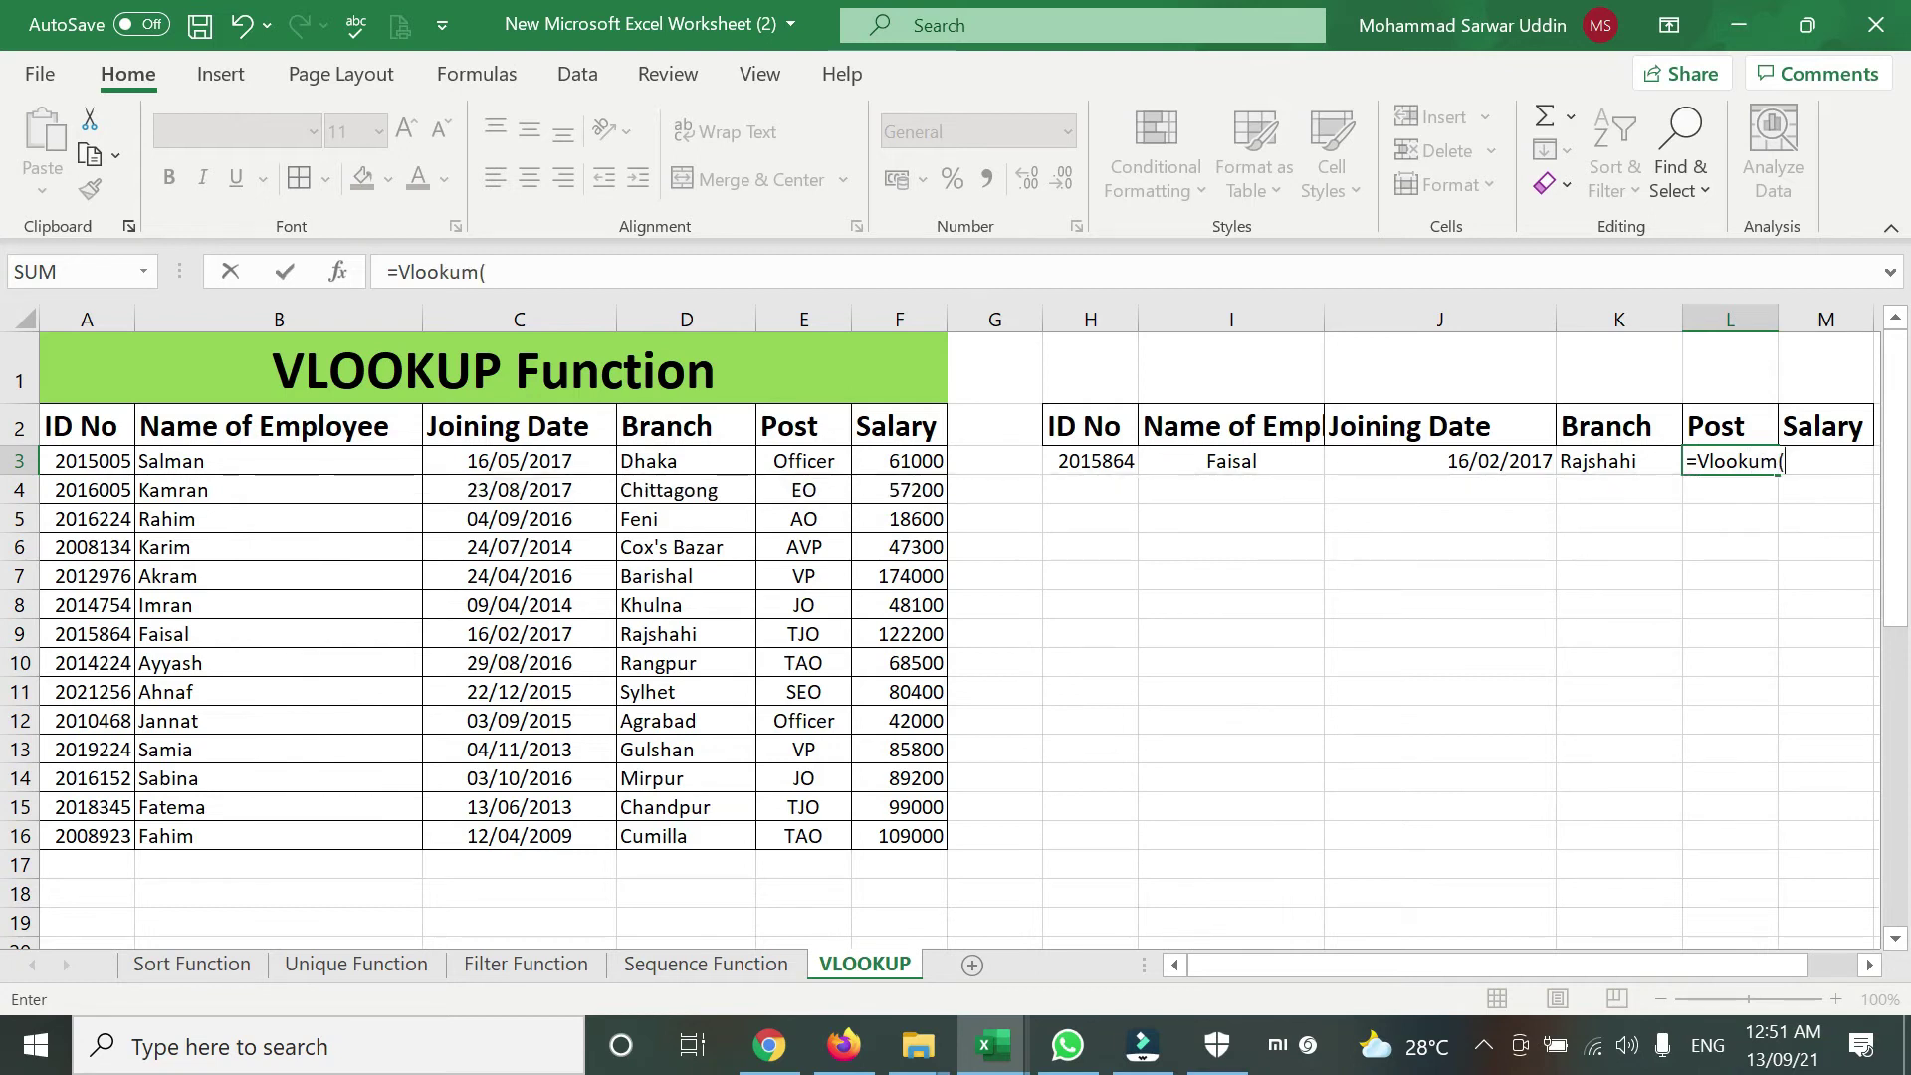
{"action": "key", "text": "BackSpace"}
{"action": "key", "text": "BackSpace"}
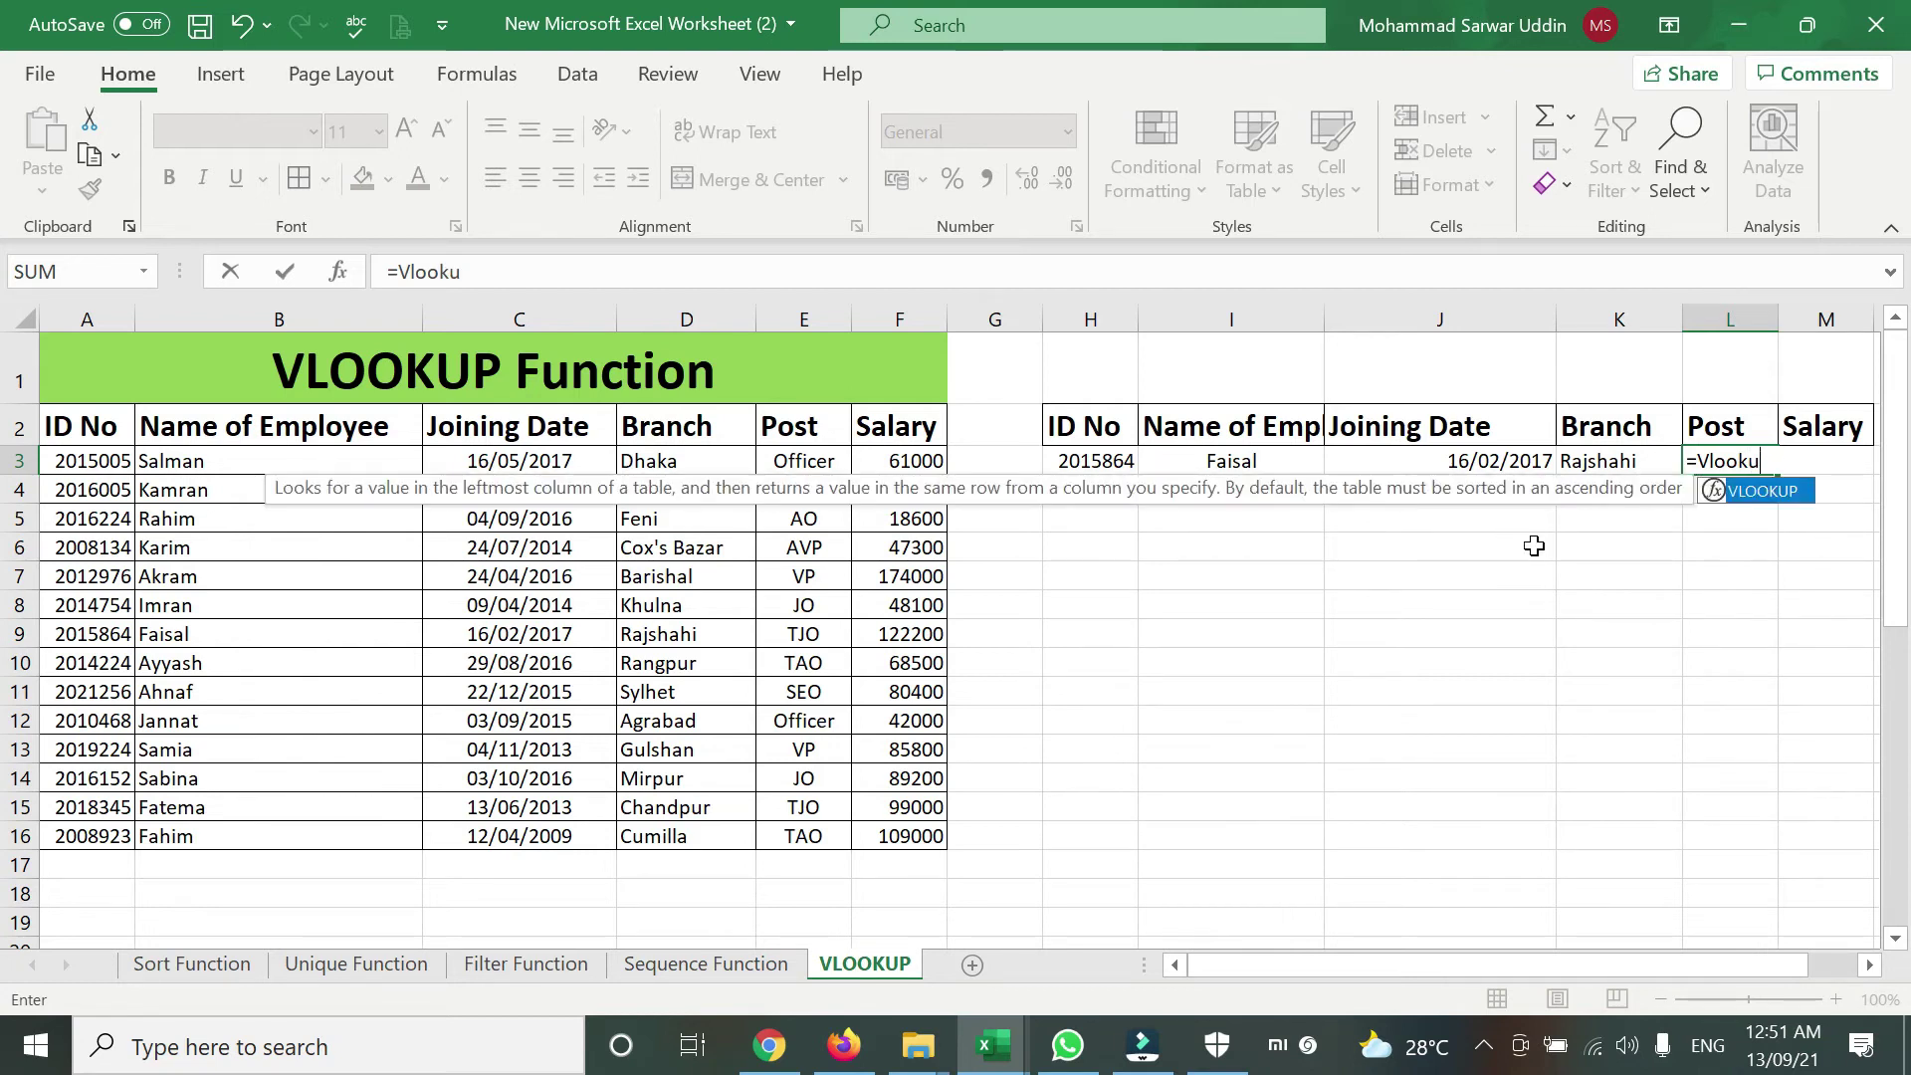
{"action": "type", "text": "p("}
{"action": "left_click", "coordinate": [1091, 460]}
{"action": "type", "text": ","}
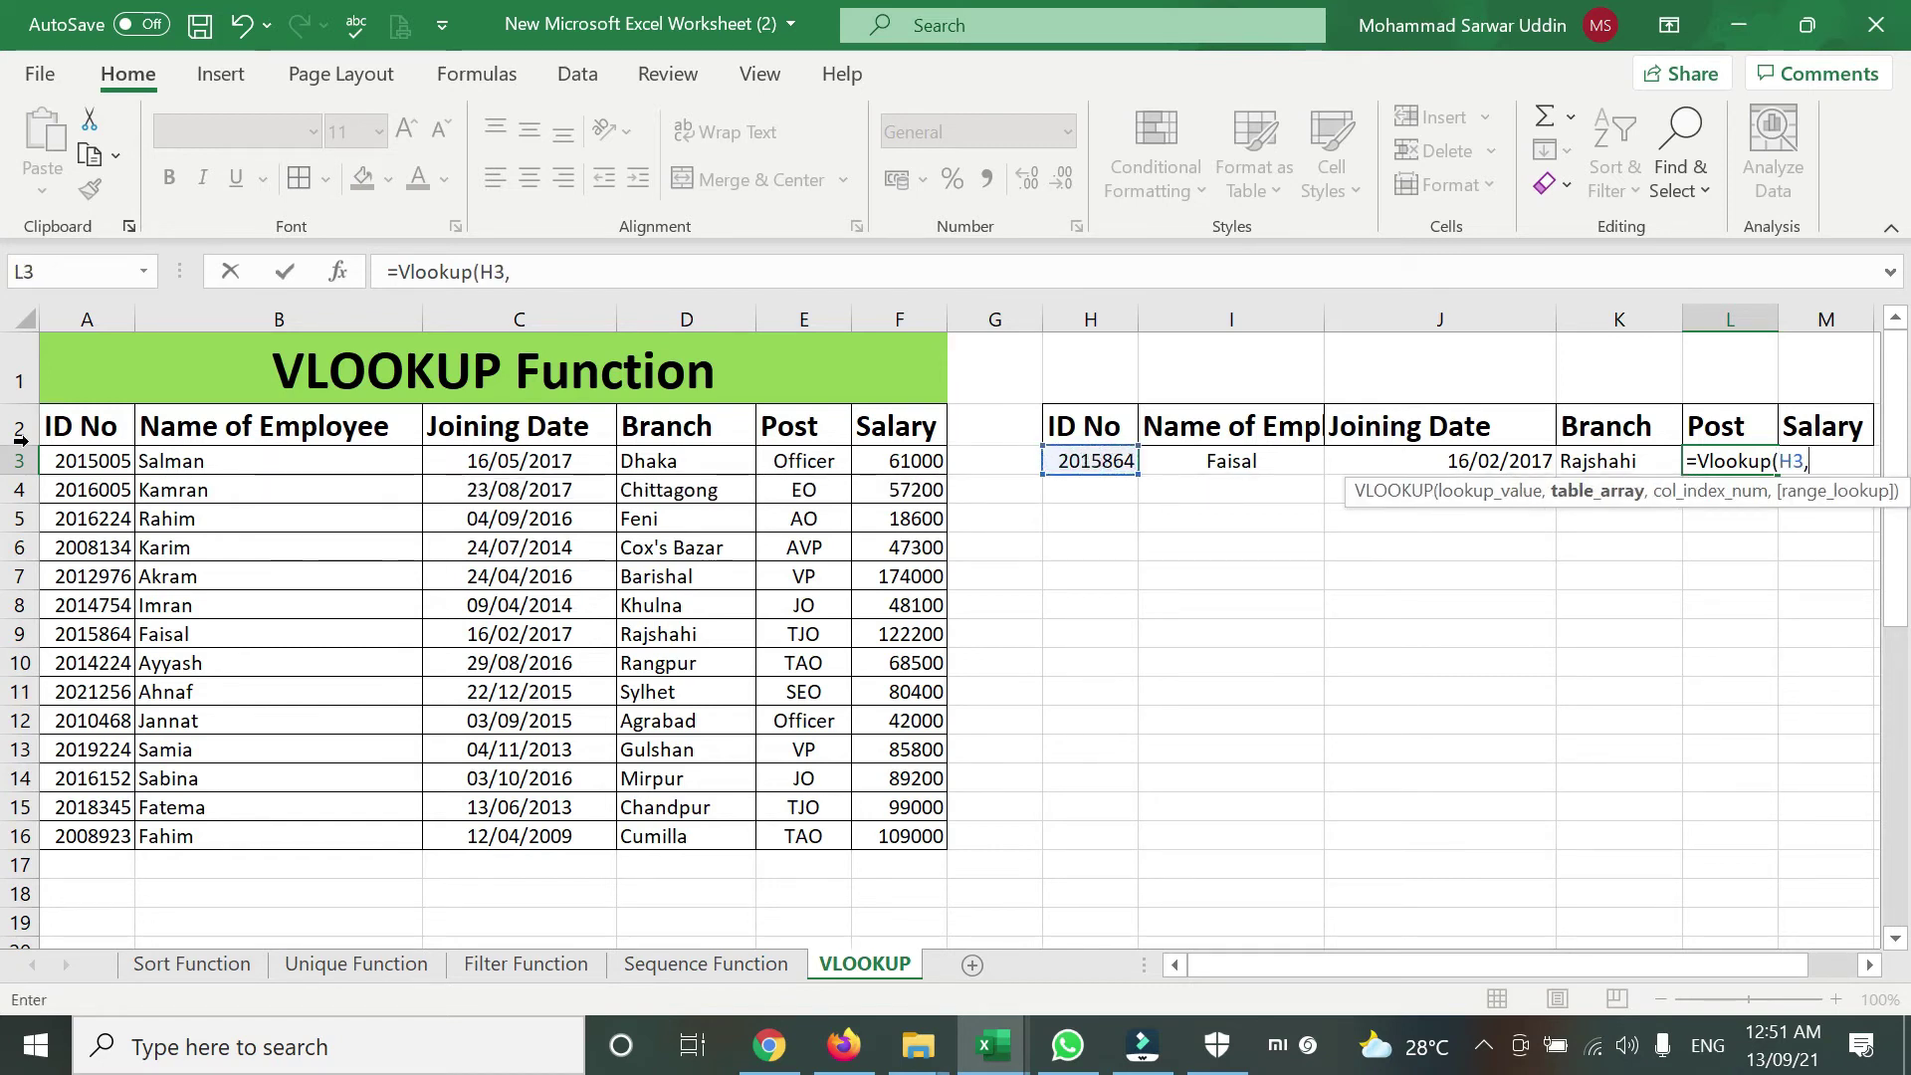
{"action": "left_click_drag", "start_coordinate": [90, 423], "coordinate": [895, 837]}
{"action": "type", "text": ","}
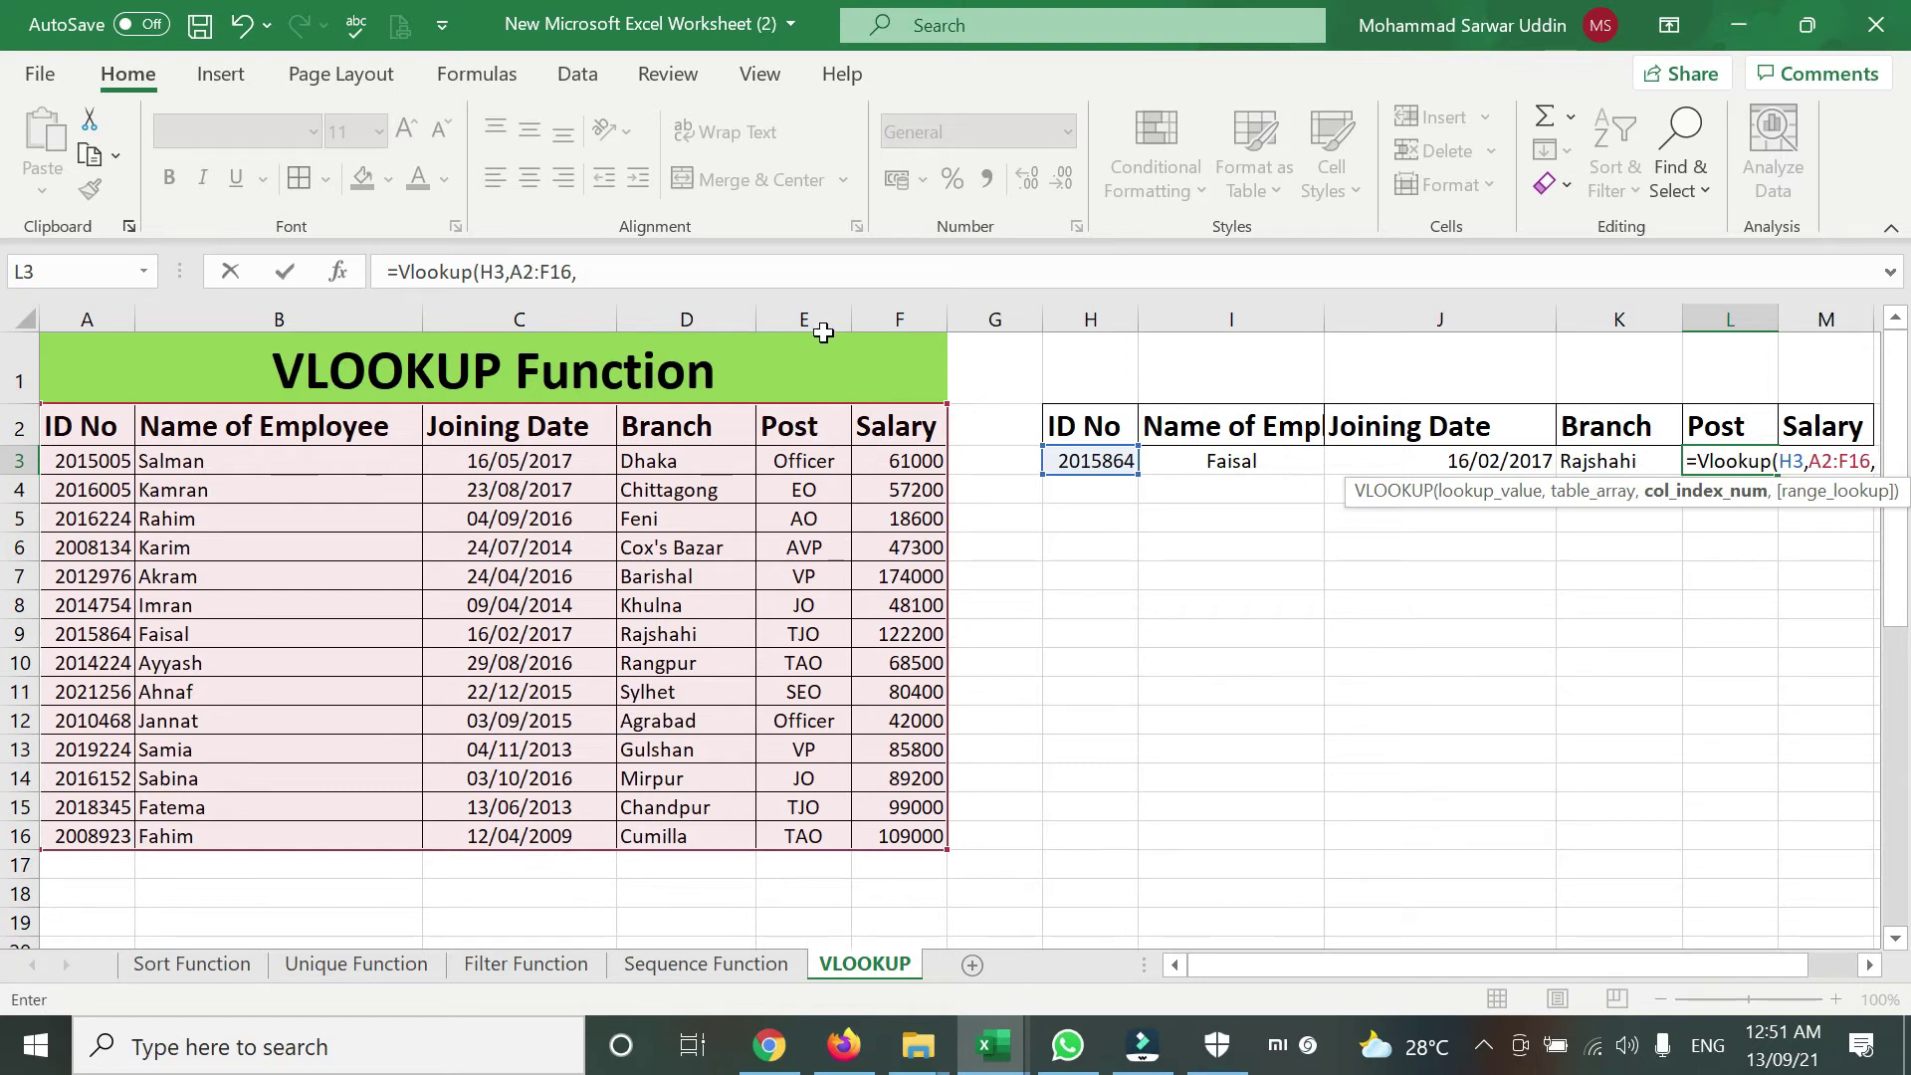
{"action": "type", "text": "5,"}
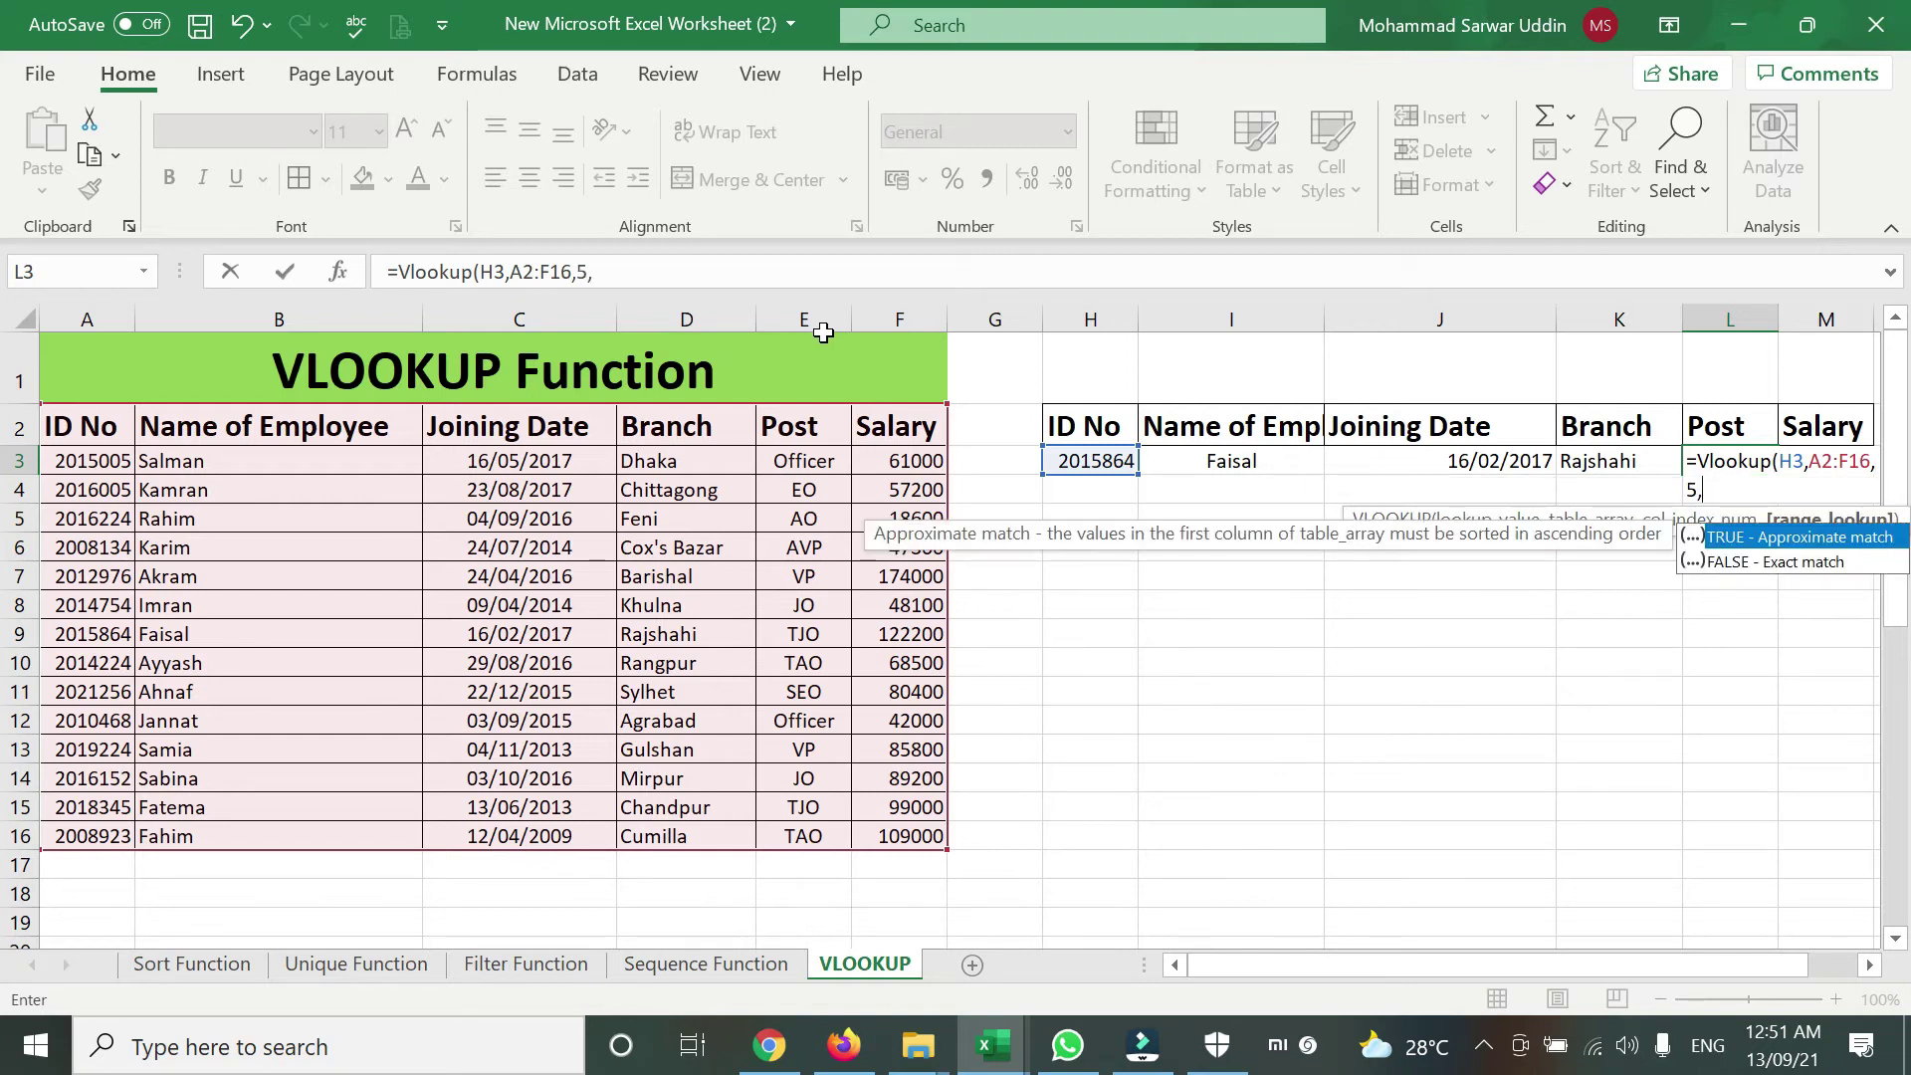
{"action": "type", "text": "0)"}
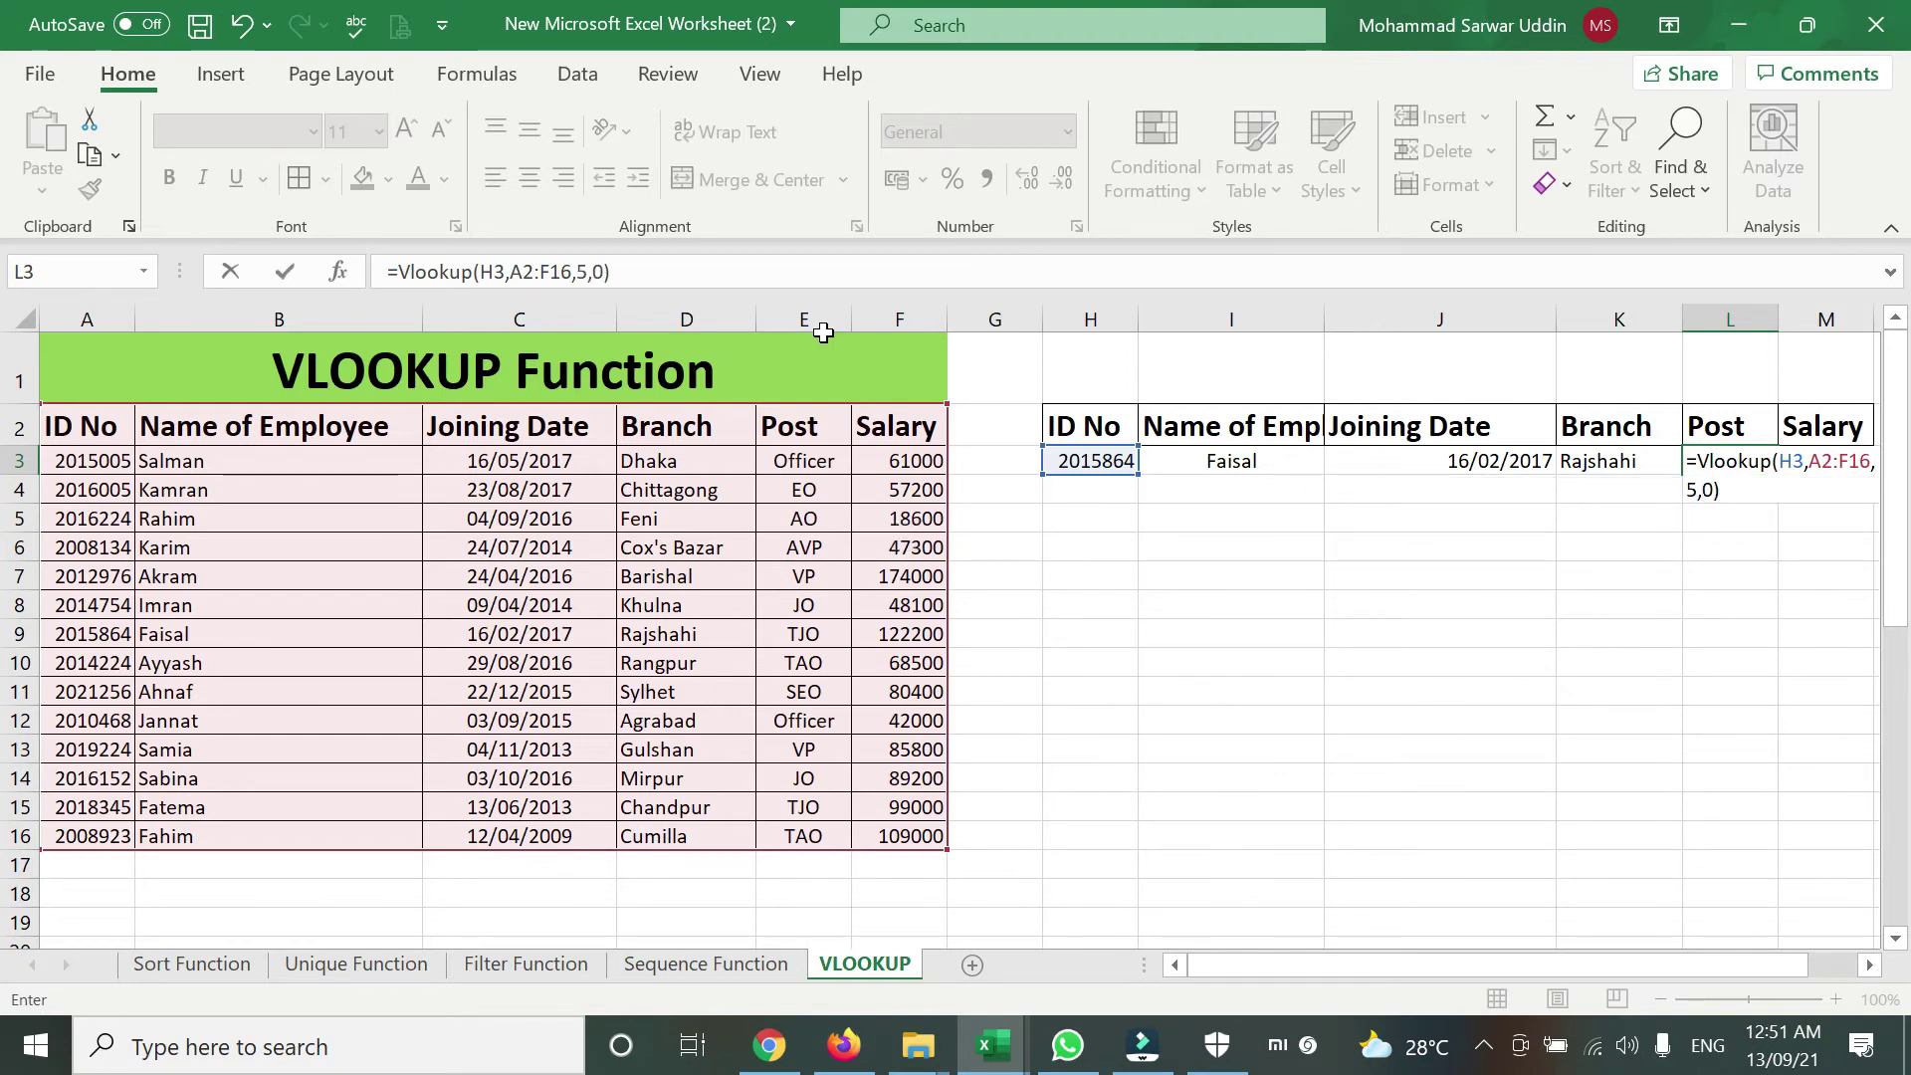
{"action": "key", "text": "Return"}
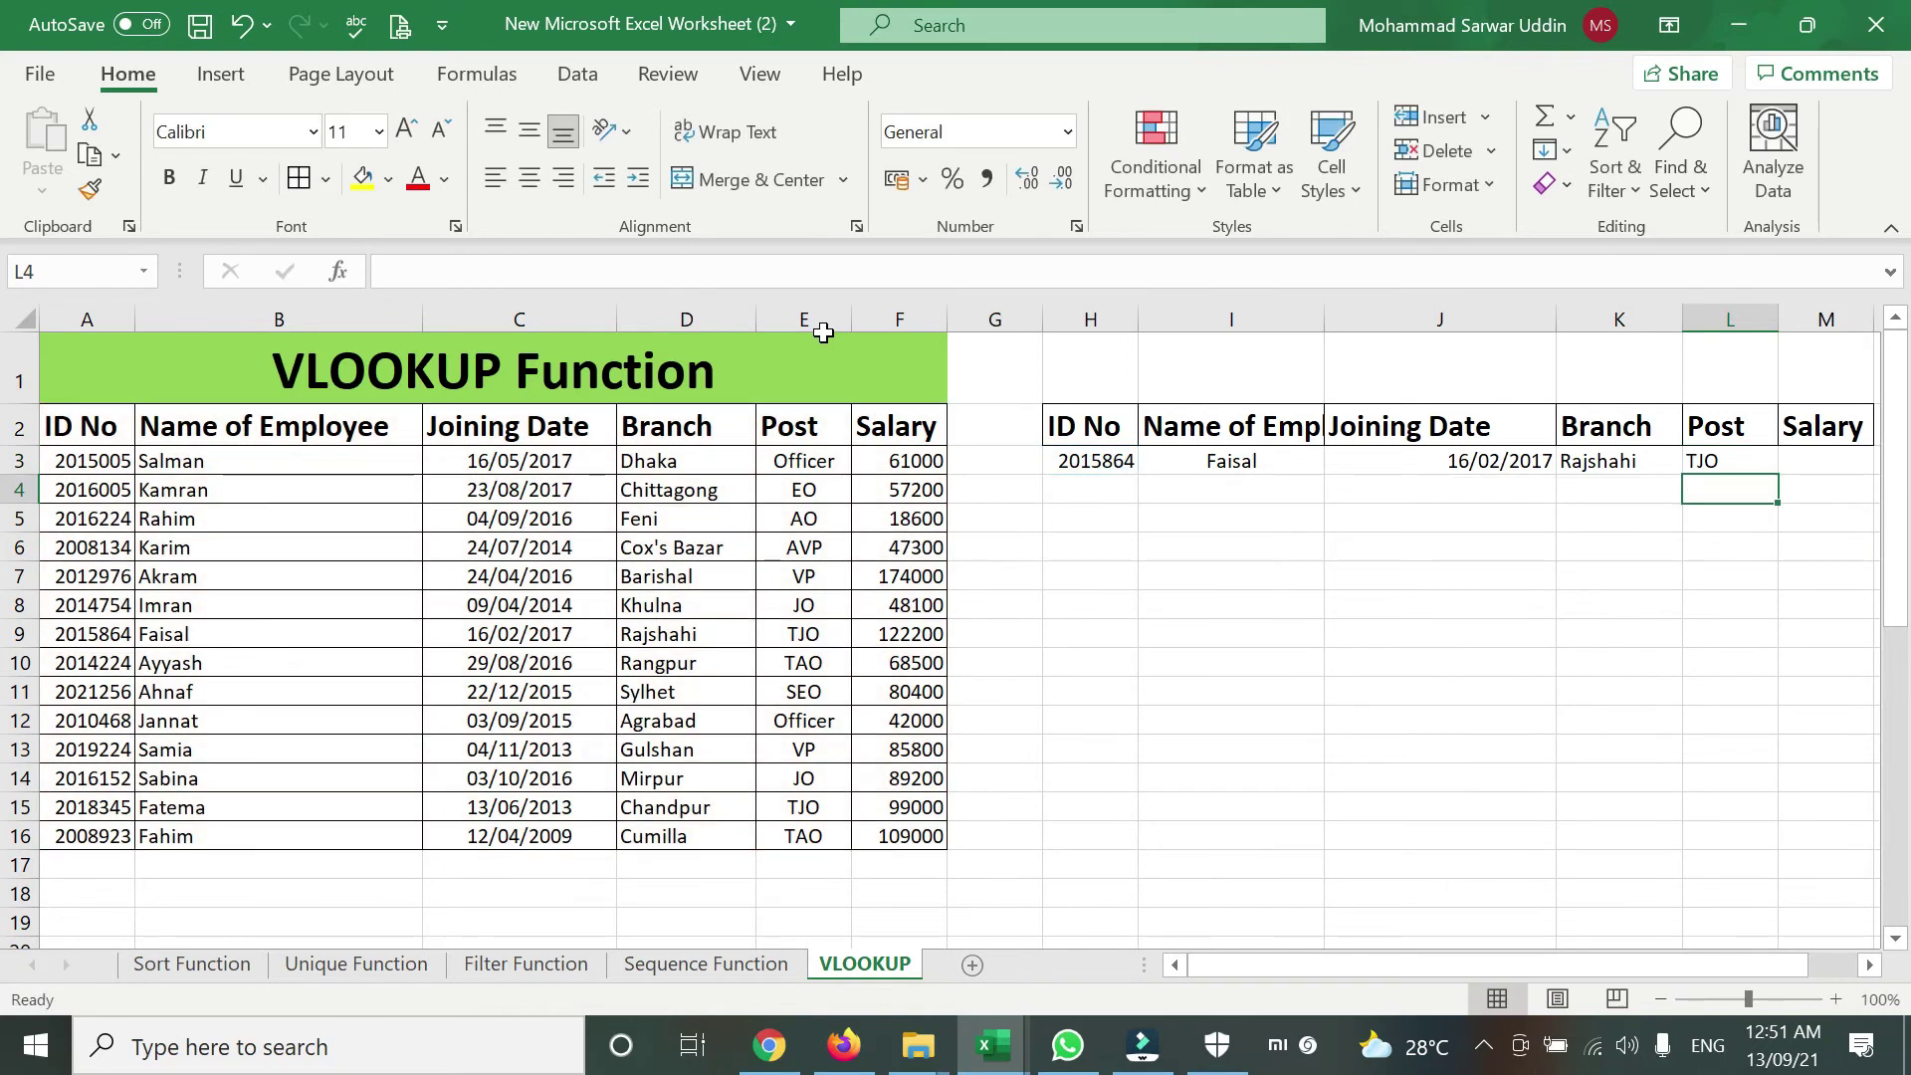
Compare the post result in L3 with the matching source record in row 9.
{"action": "left_click", "coordinate": [1732, 460]}
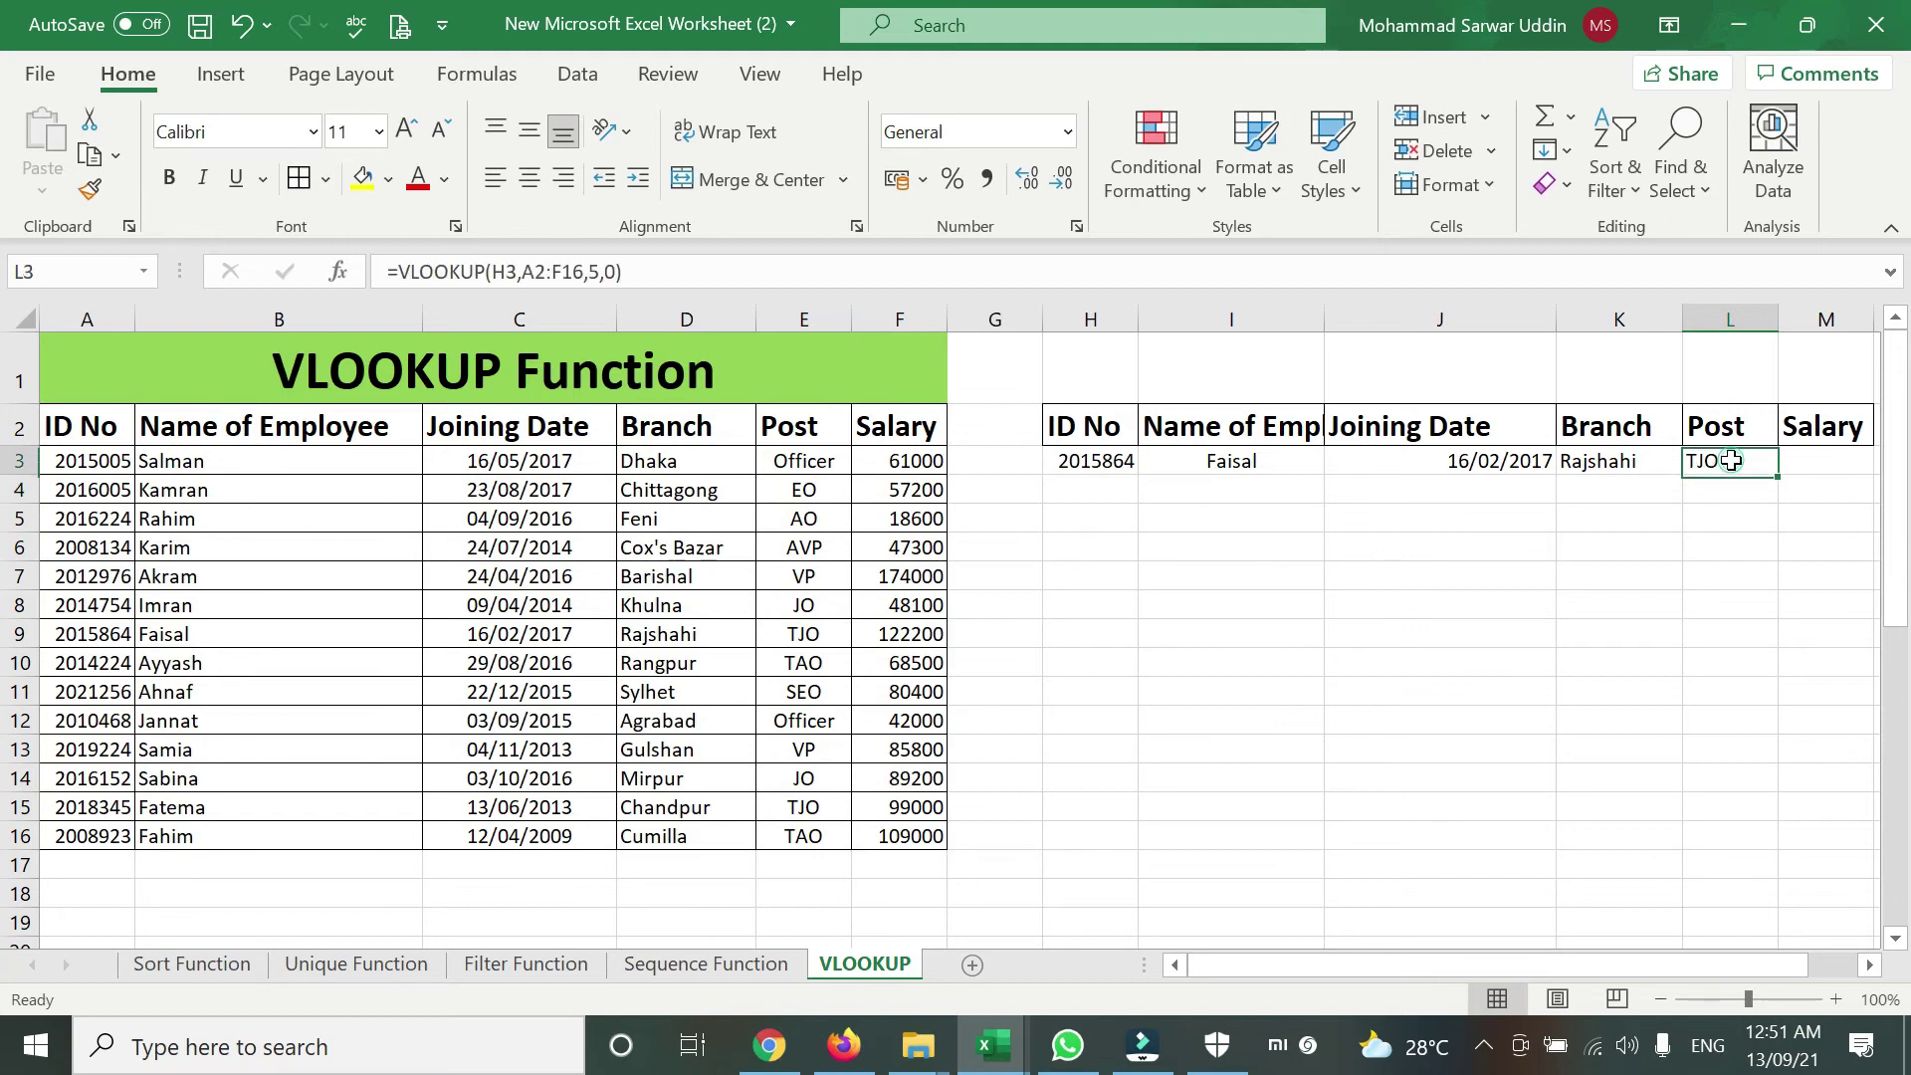
{"action": "left_click", "coordinate": [1197, 462]}
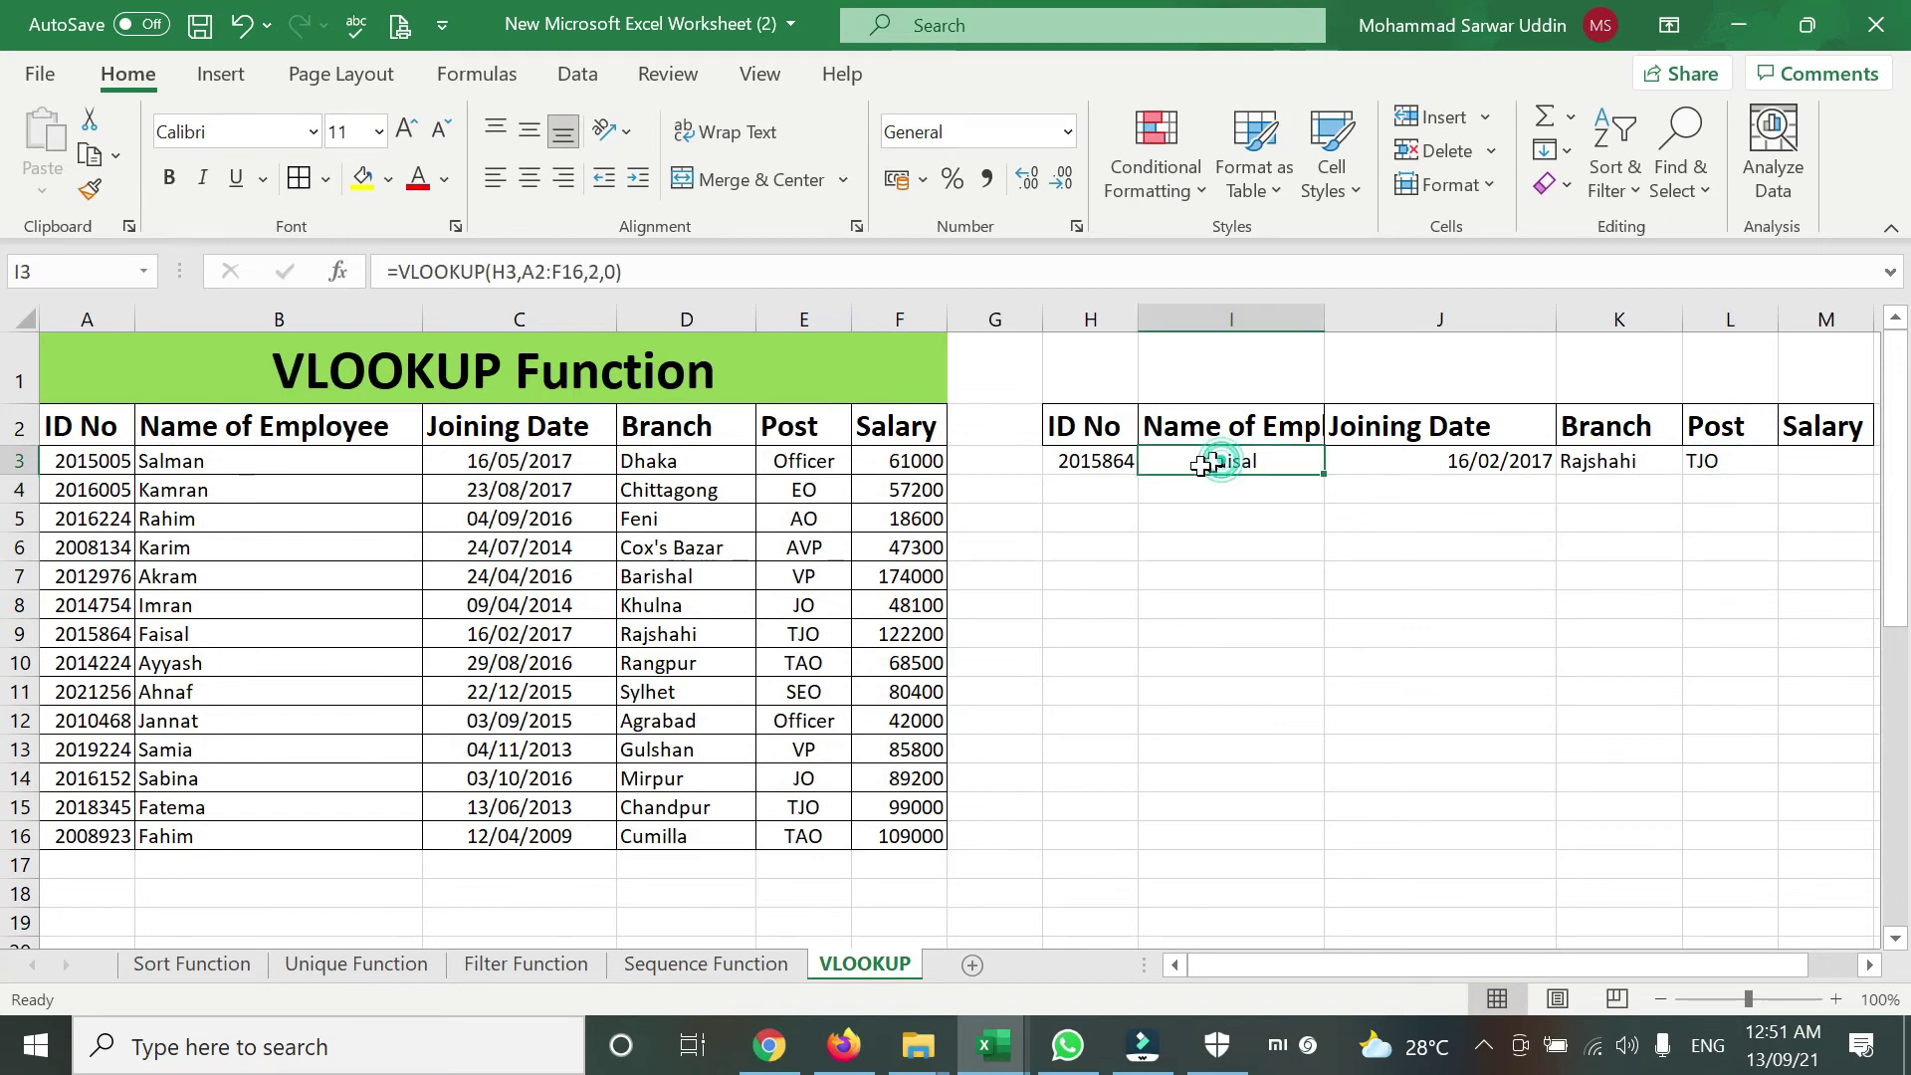
{"action": "left_click", "coordinate": [526, 633]}
{"action": "left_click", "coordinate": [805, 636]}
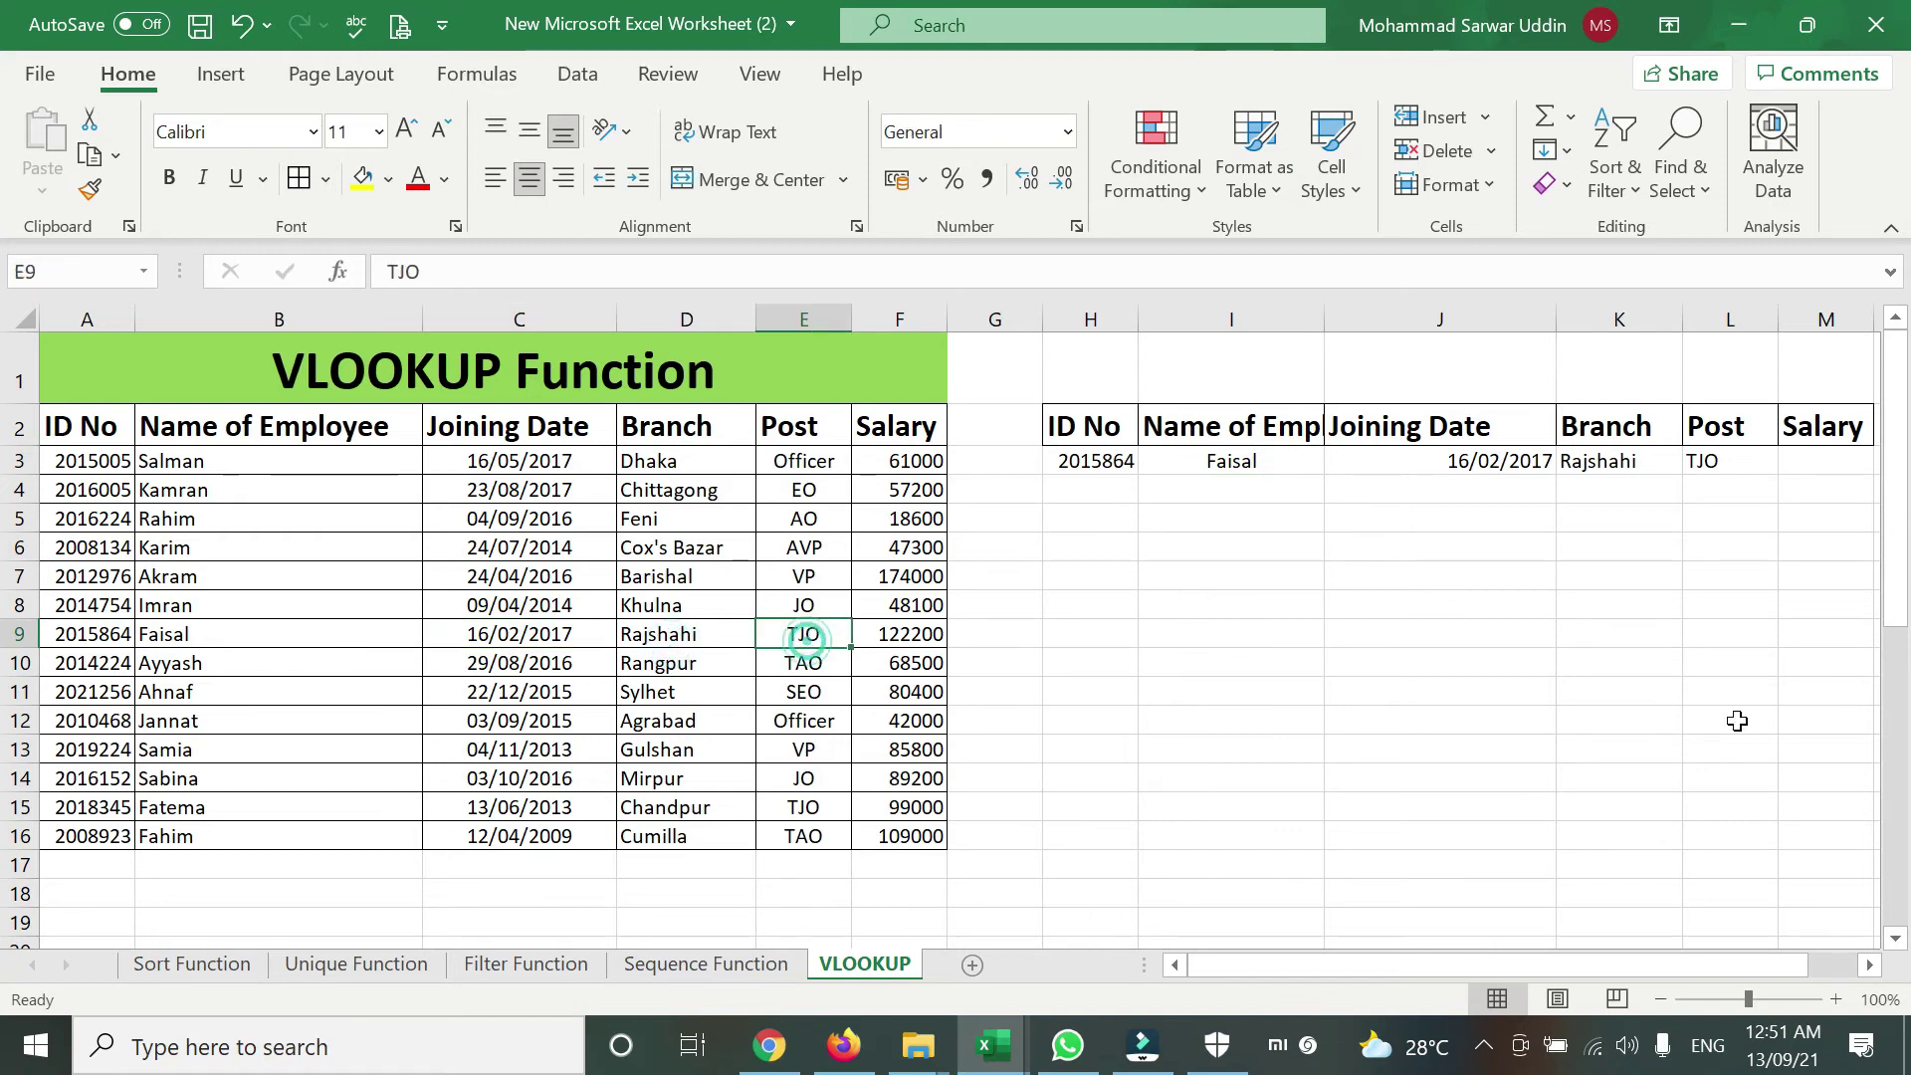
Begin a VLOOKUP formula for the salary in M3 with lookup value H3 and table range A2:F16.
{"action": "left_click", "coordinate": [1804, 463]}
{"action": "type", "text": "=vlookup("}
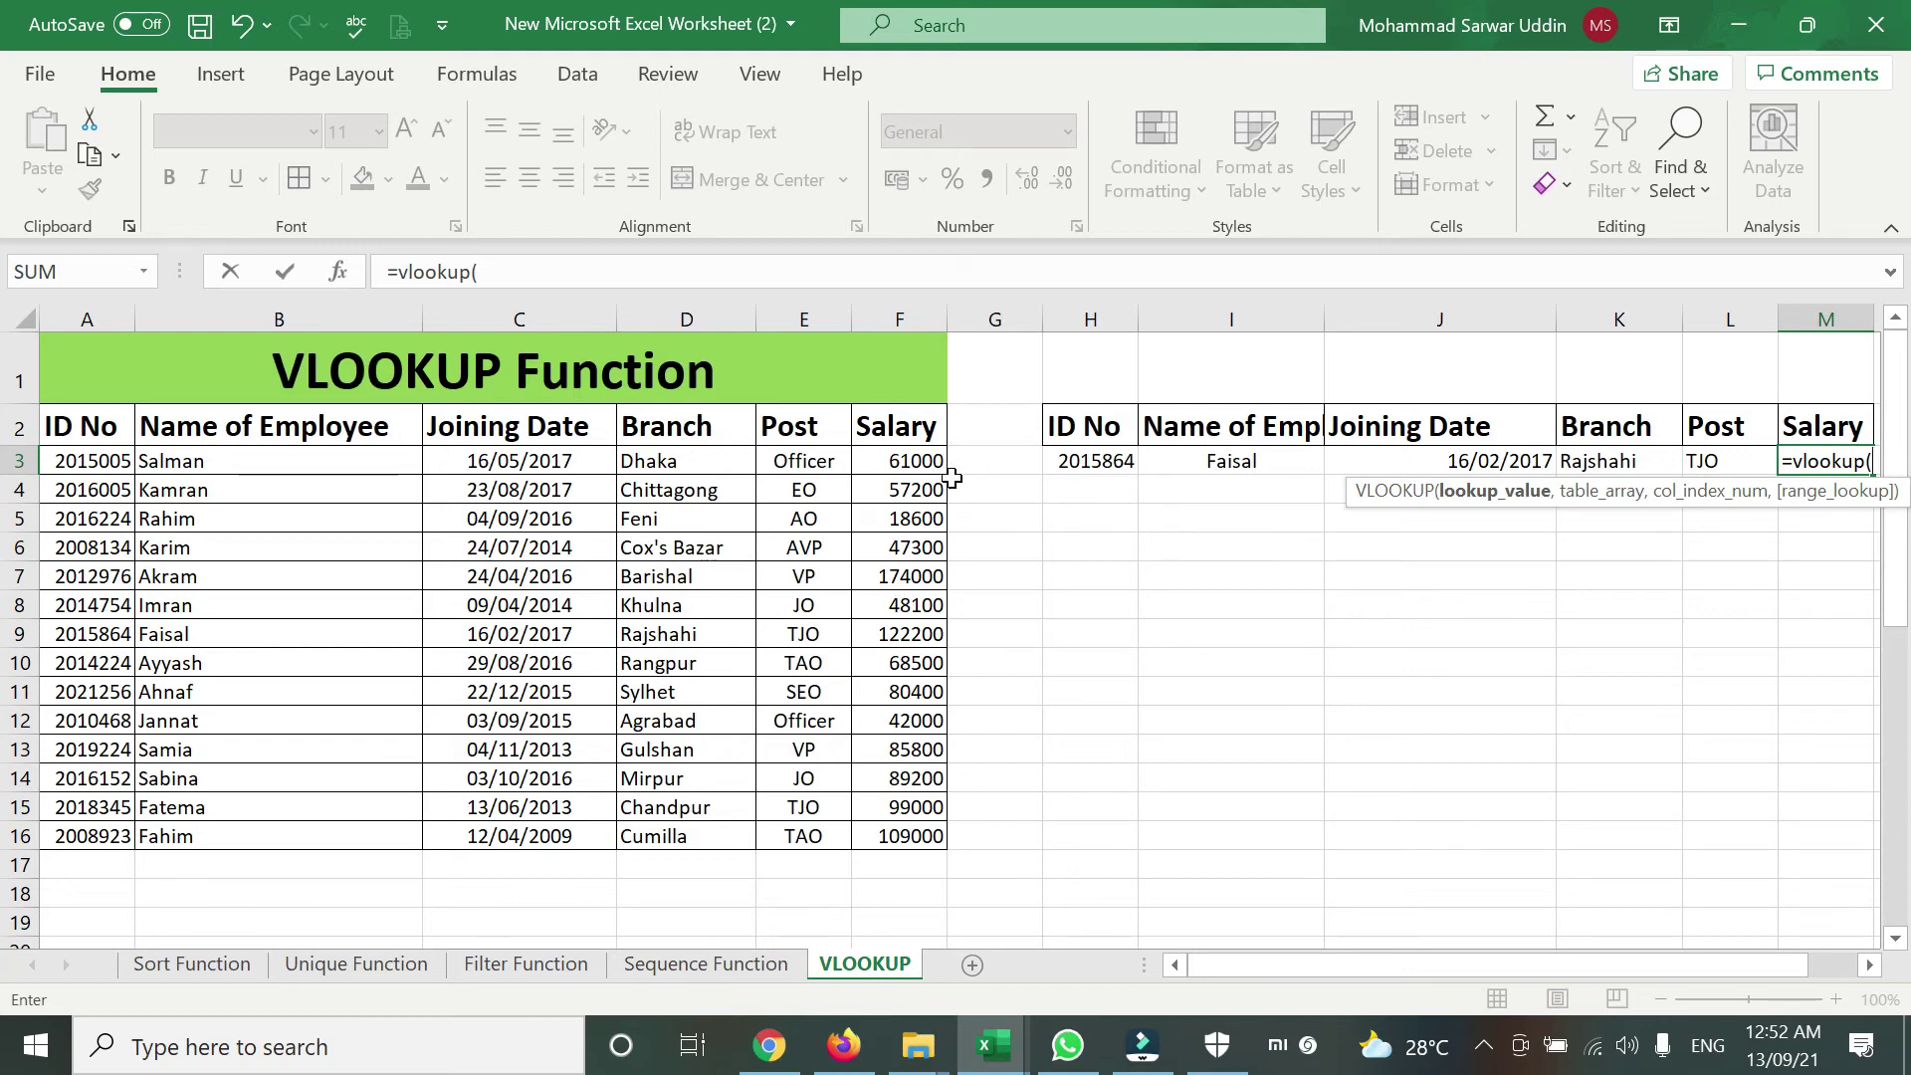
{"action": "left_click", "coordinate": [1066, 461]}
{"action": "type", "text": ","}
{"action": "left_click_drag", "start_coordinate": [85, 430], "coordinate": [916, 851]}
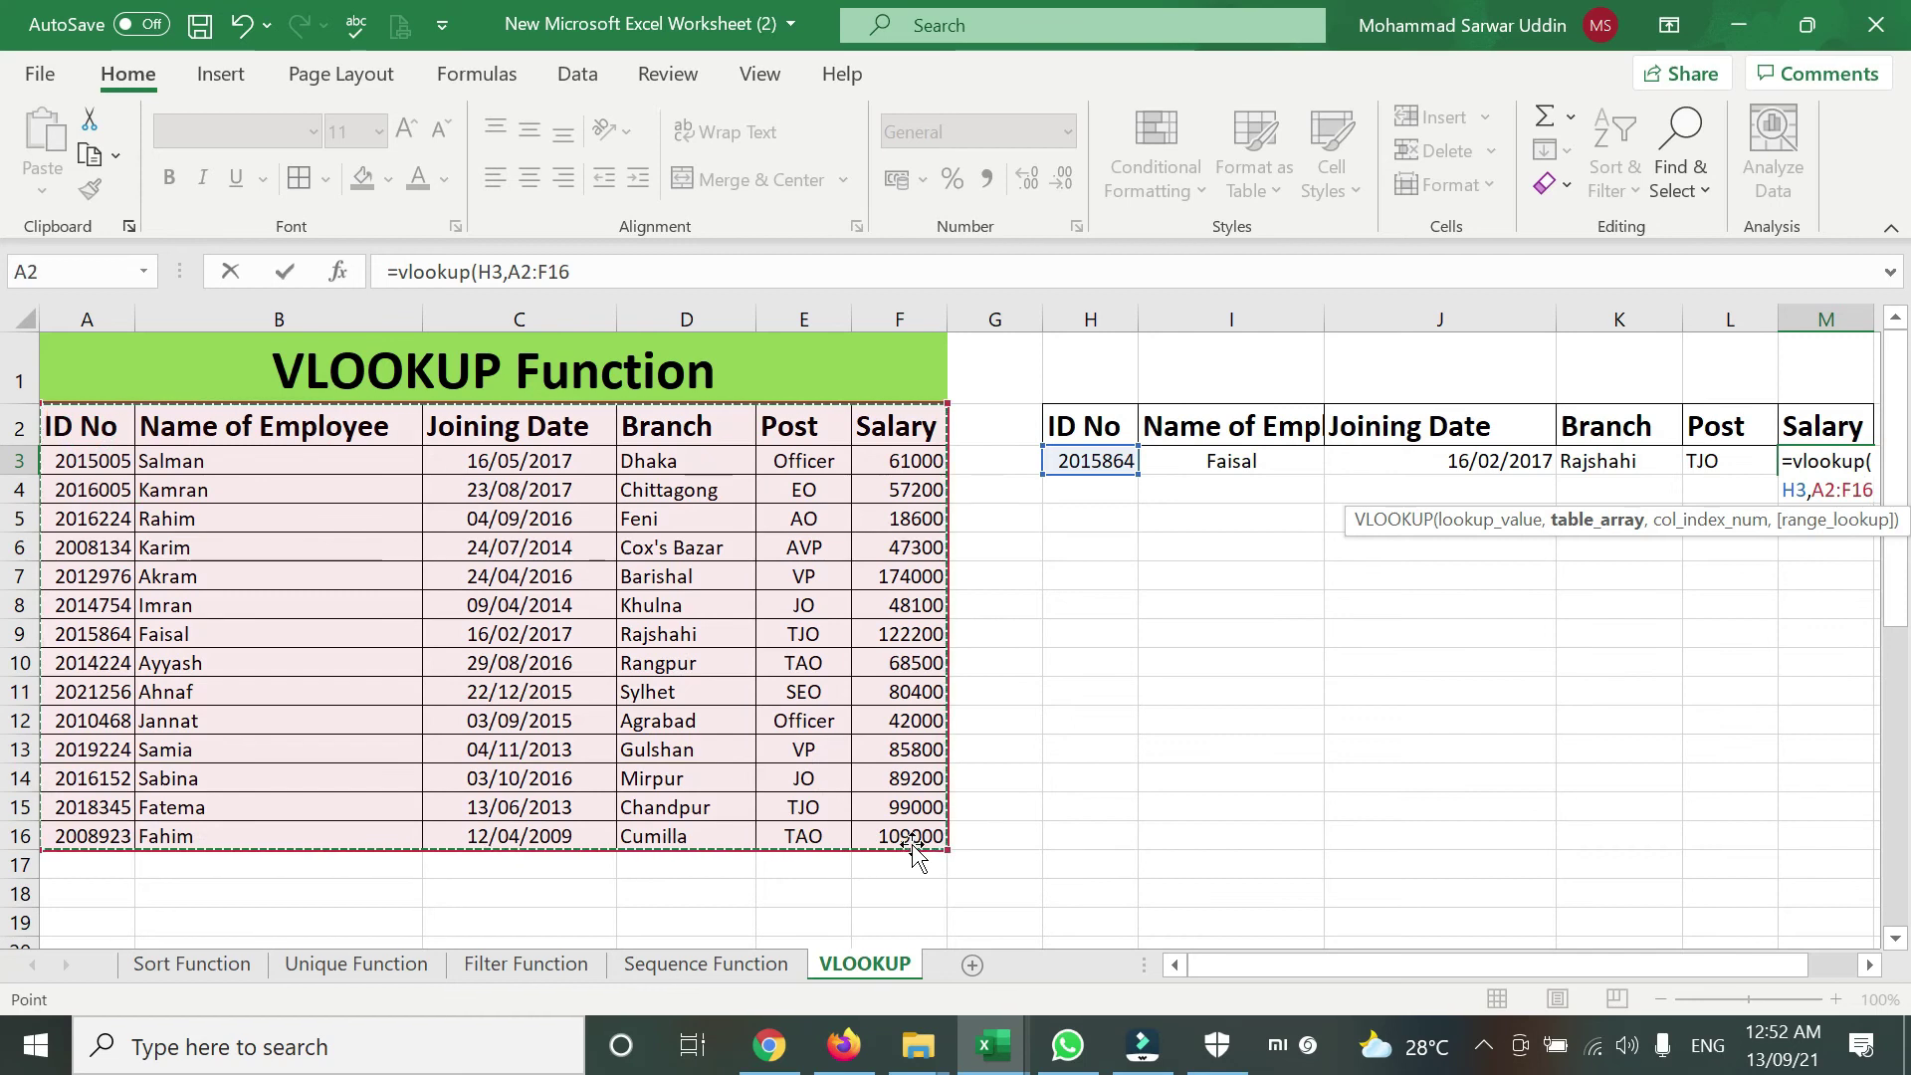
{"action": "type", "text": ","}
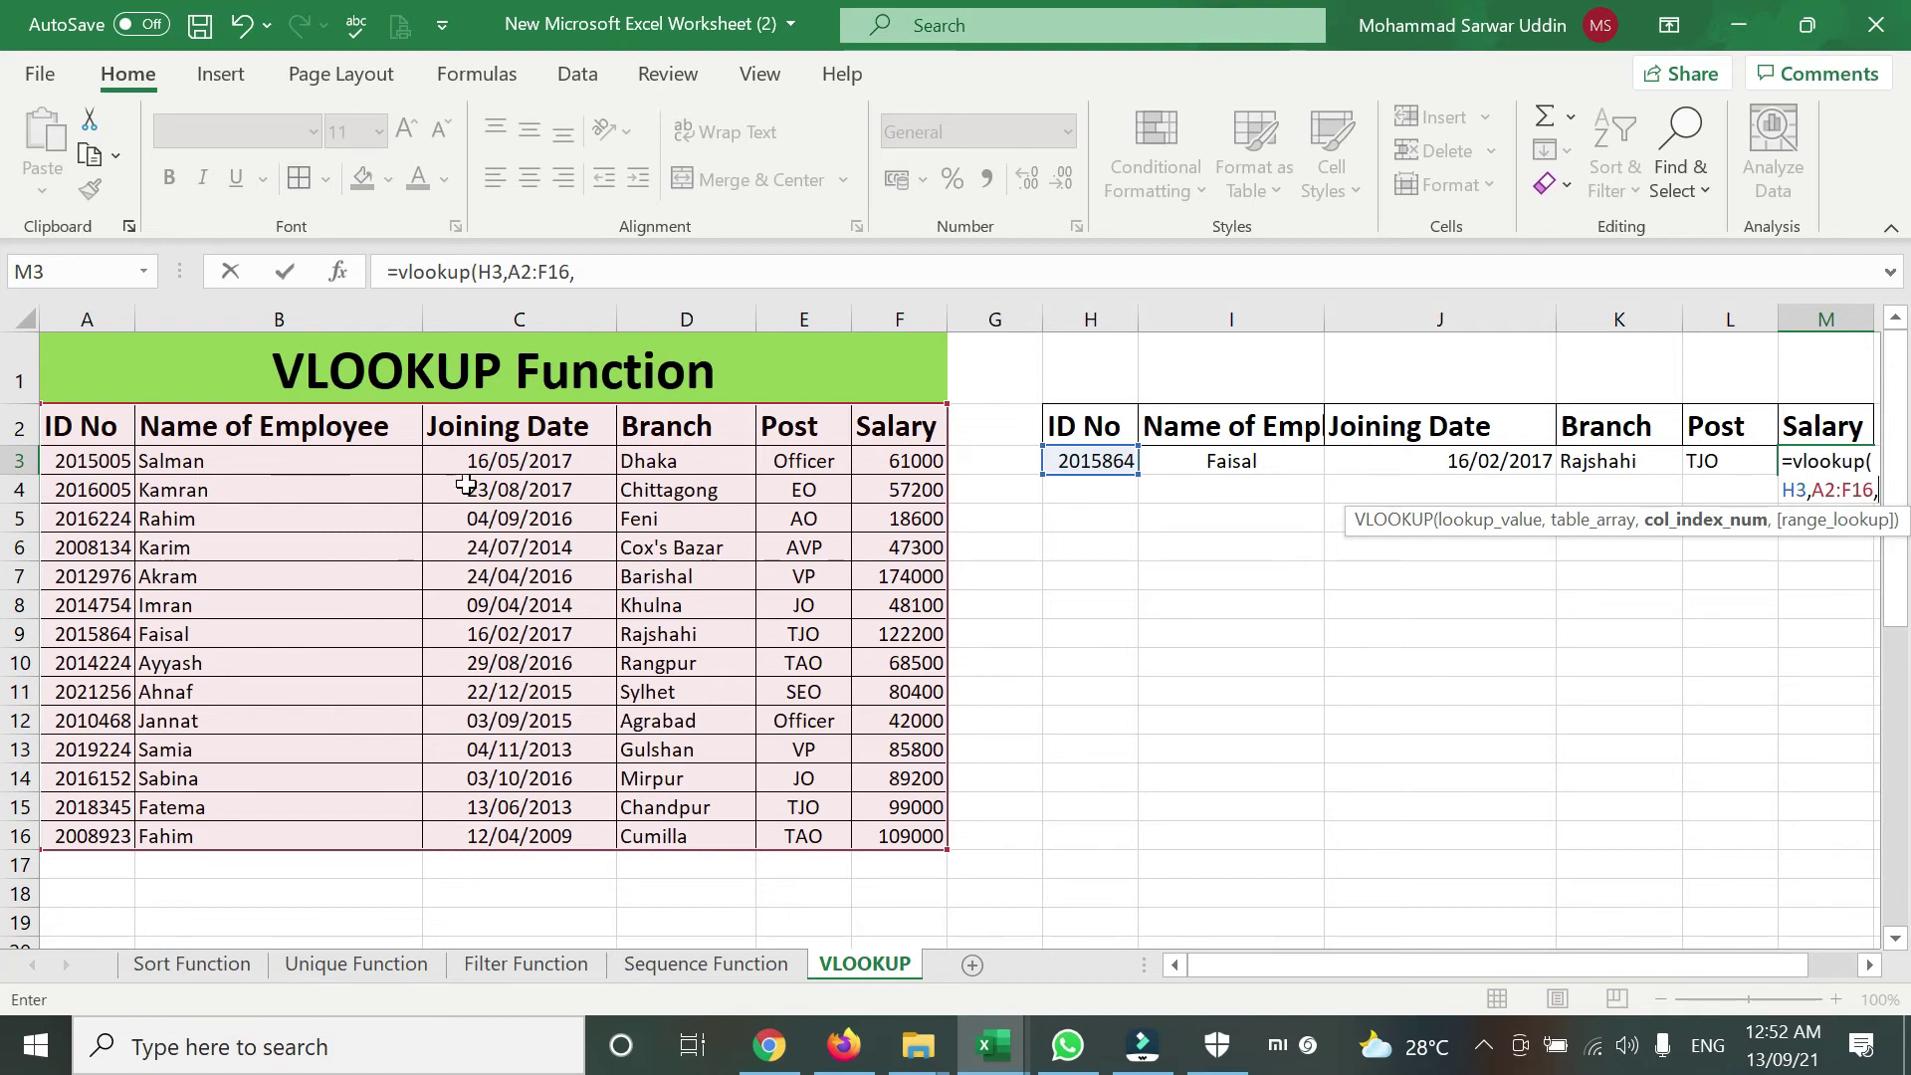
{"action": "left_click", "coordinate": [507, 425]}
{"action": "left_click", "coordinate": [680, 426]}
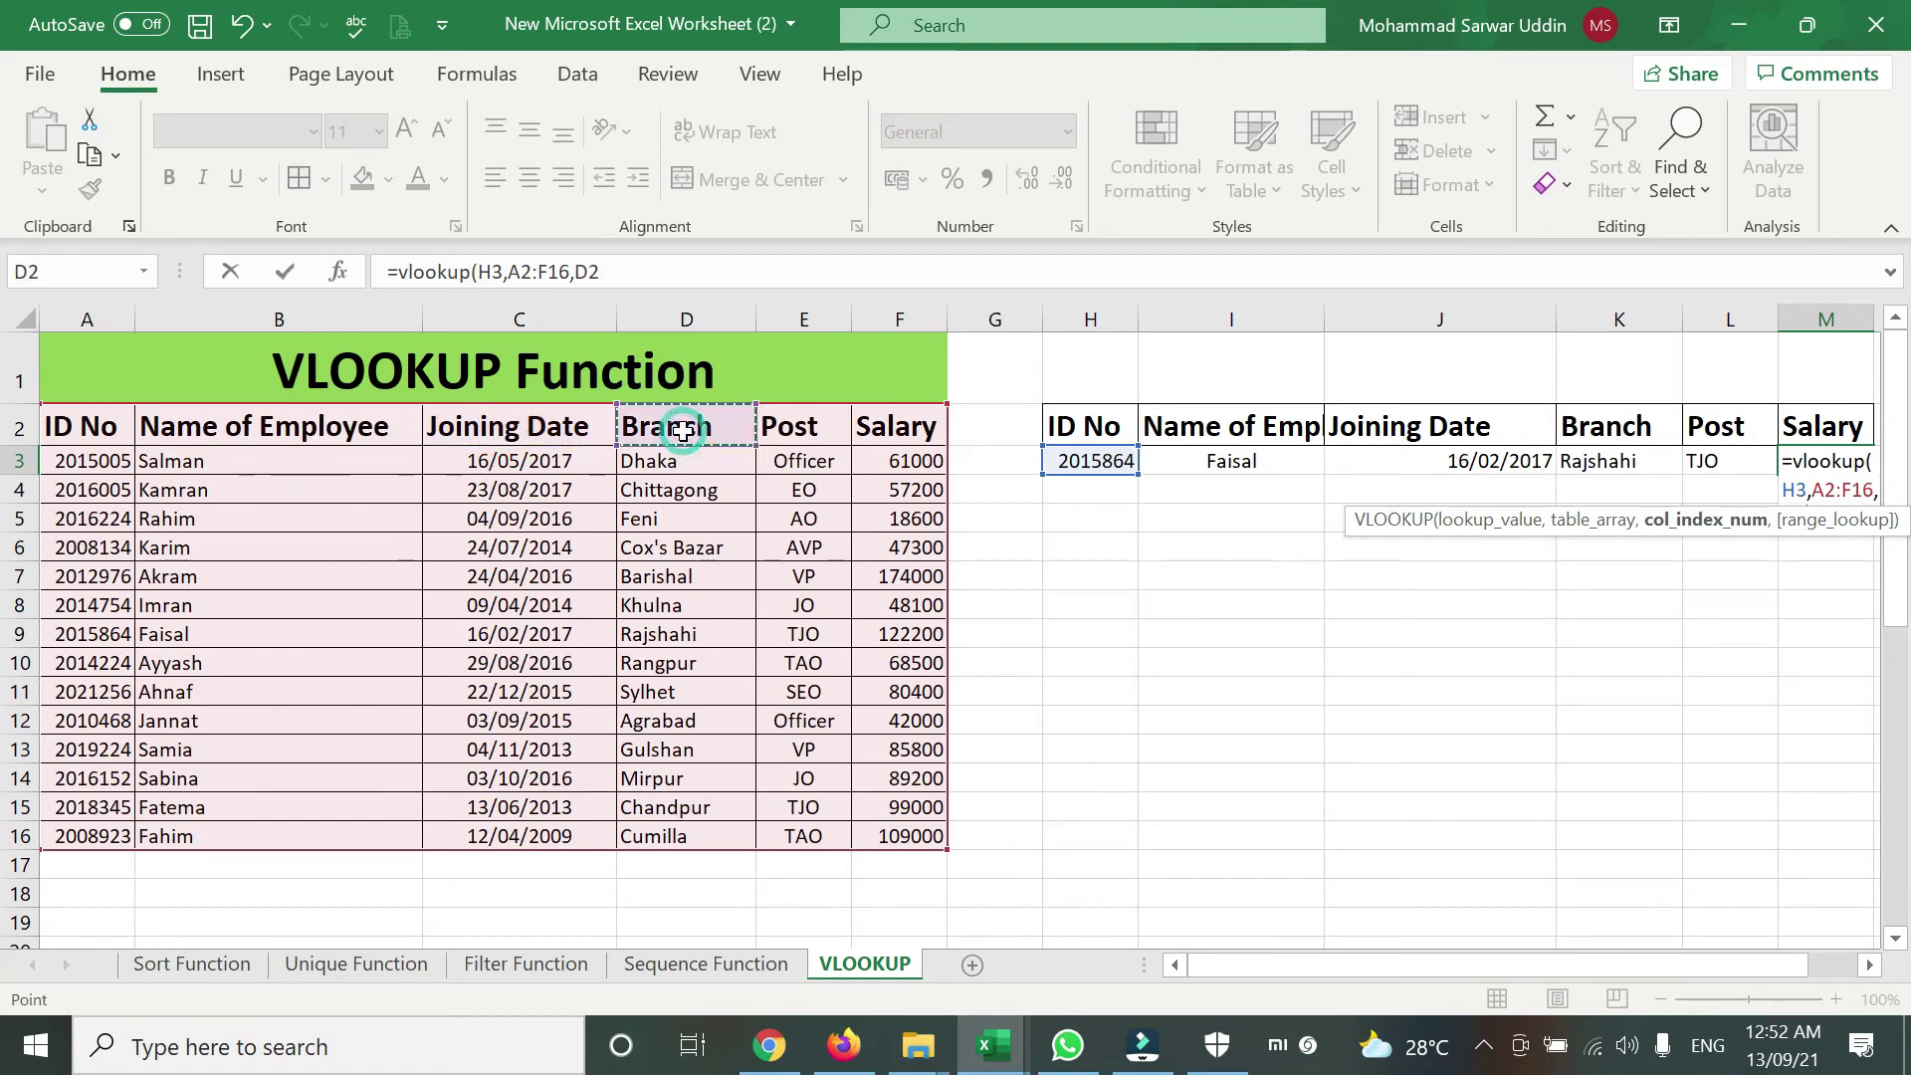
{"action": "left_click", "coordinate": [796, 429]}
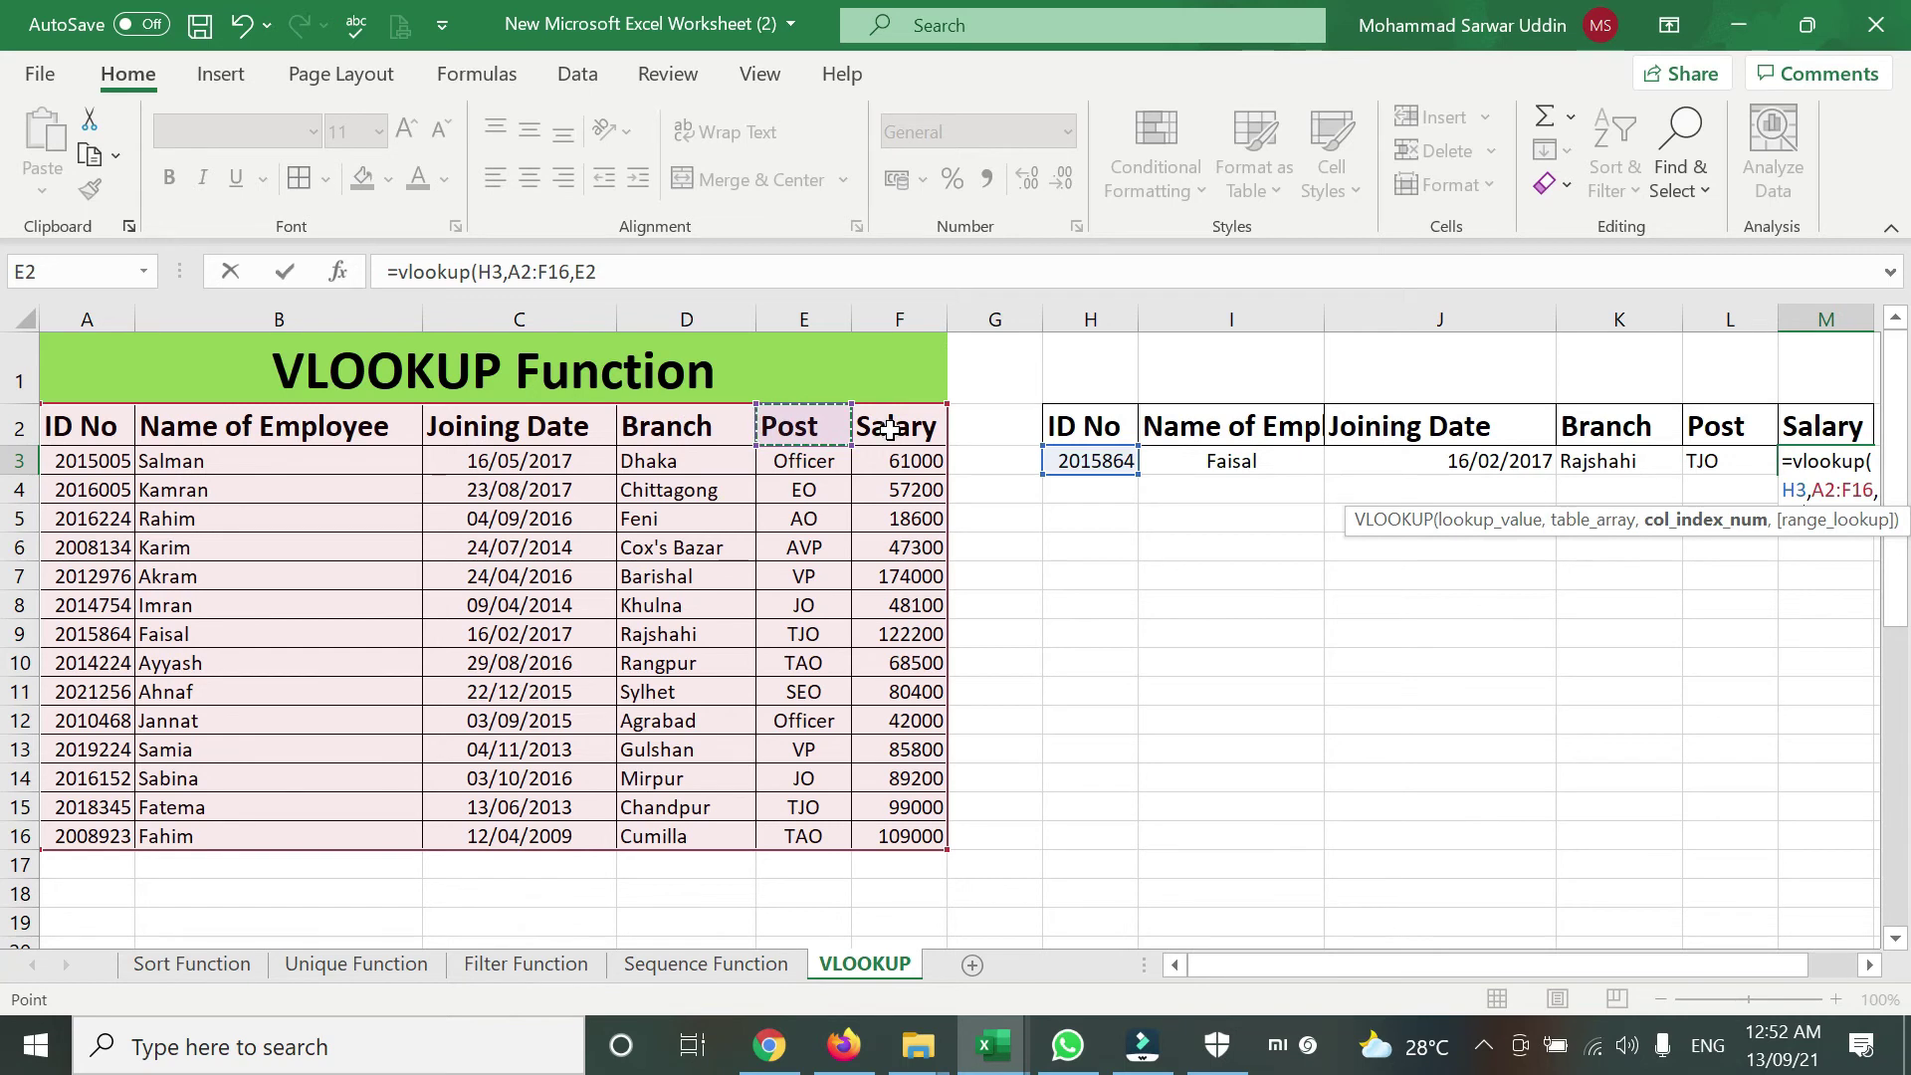
{"action": "left_click", "coordinate": [890, 429]}
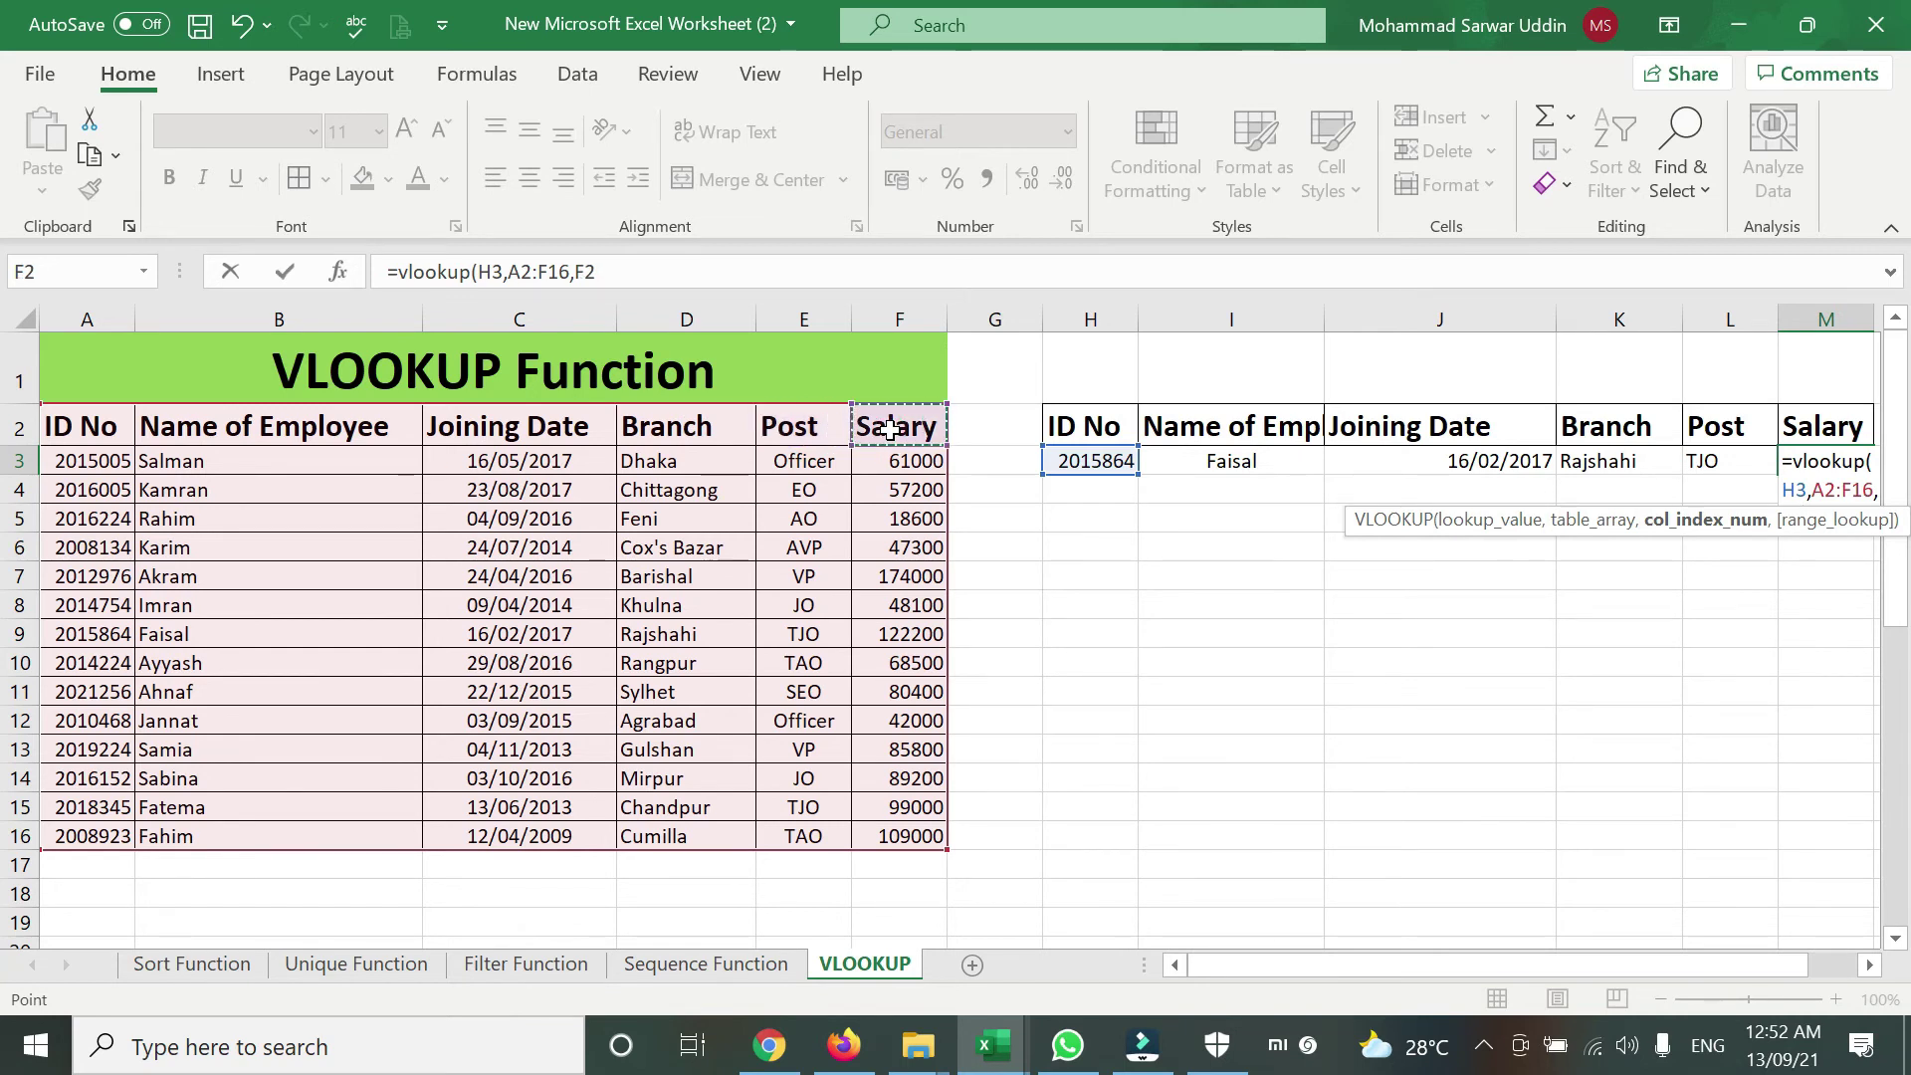
{"action": "key", "text": "BackSpace"}
{"action": "key", "text": "BackSpace"}
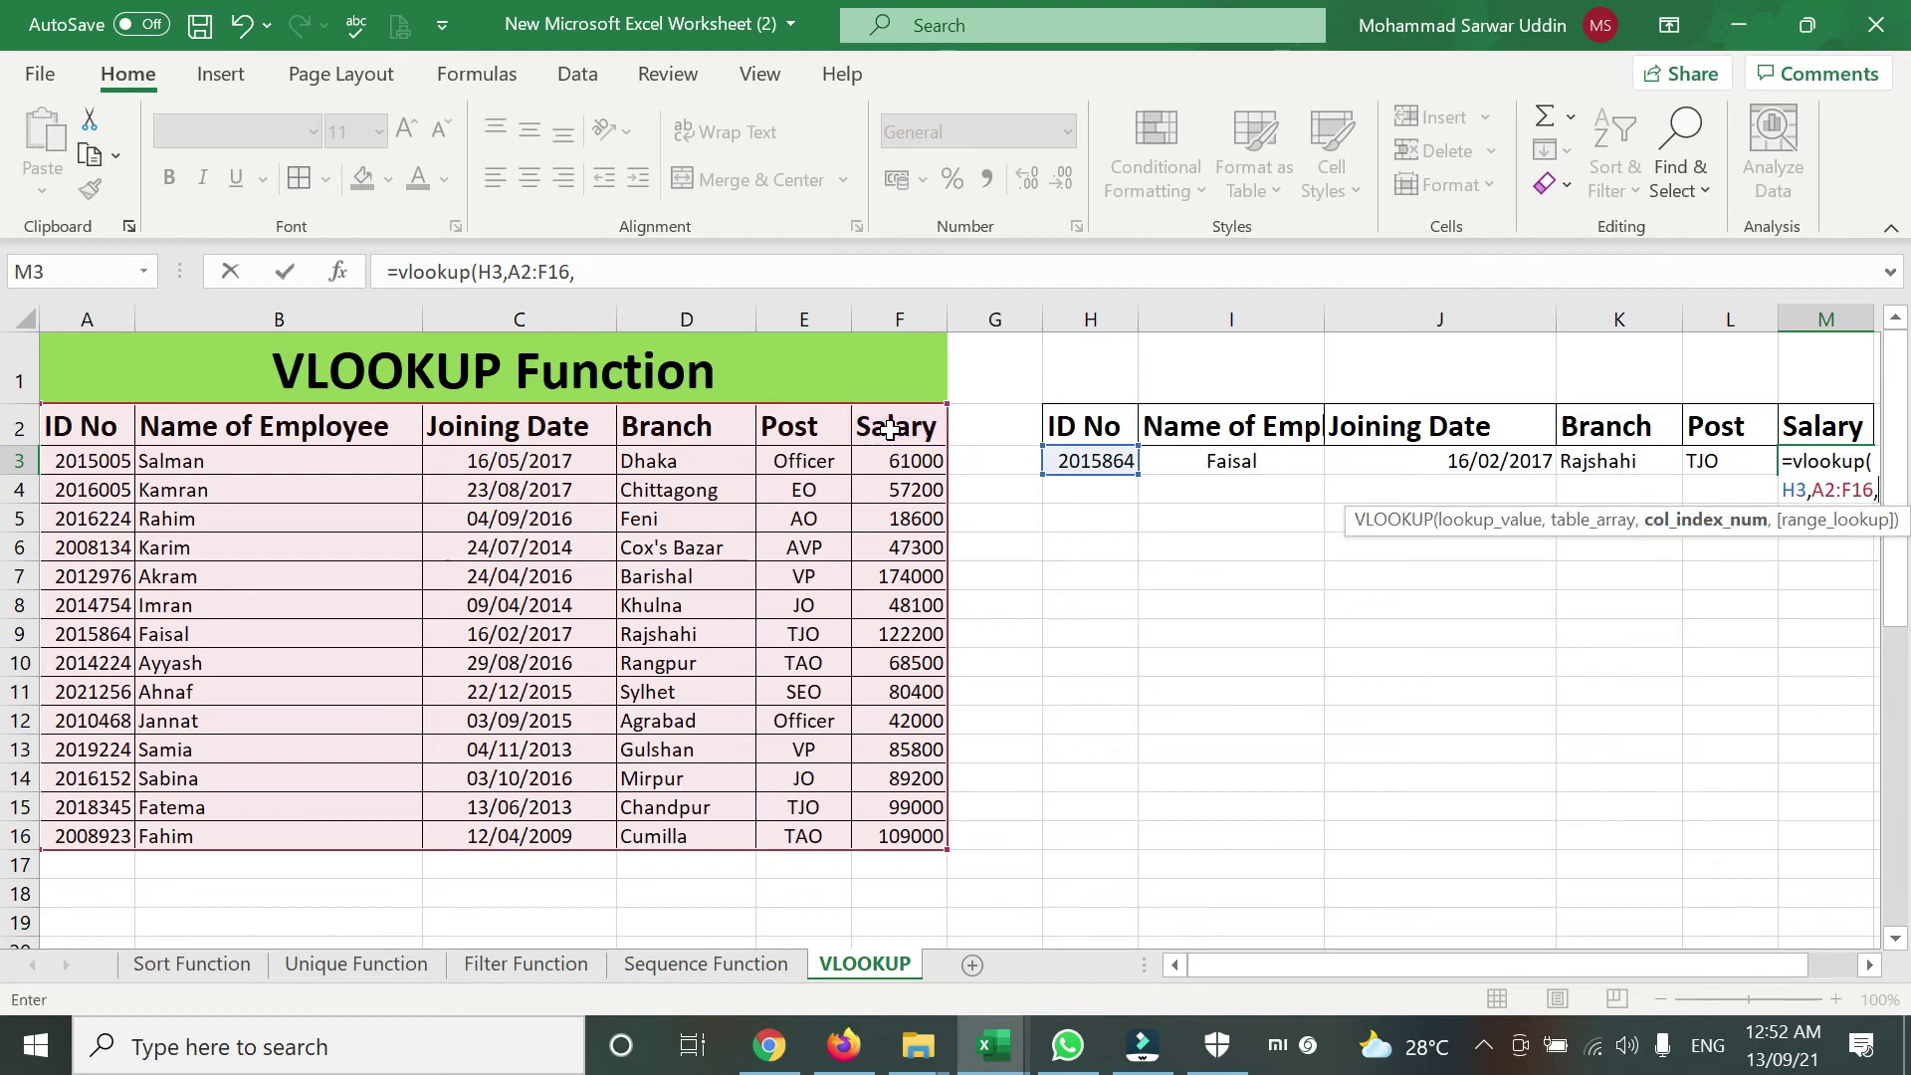
Complete the salary formula in M3 with column index 6 and exact match 0.
{"action": "type", "text": "6"}
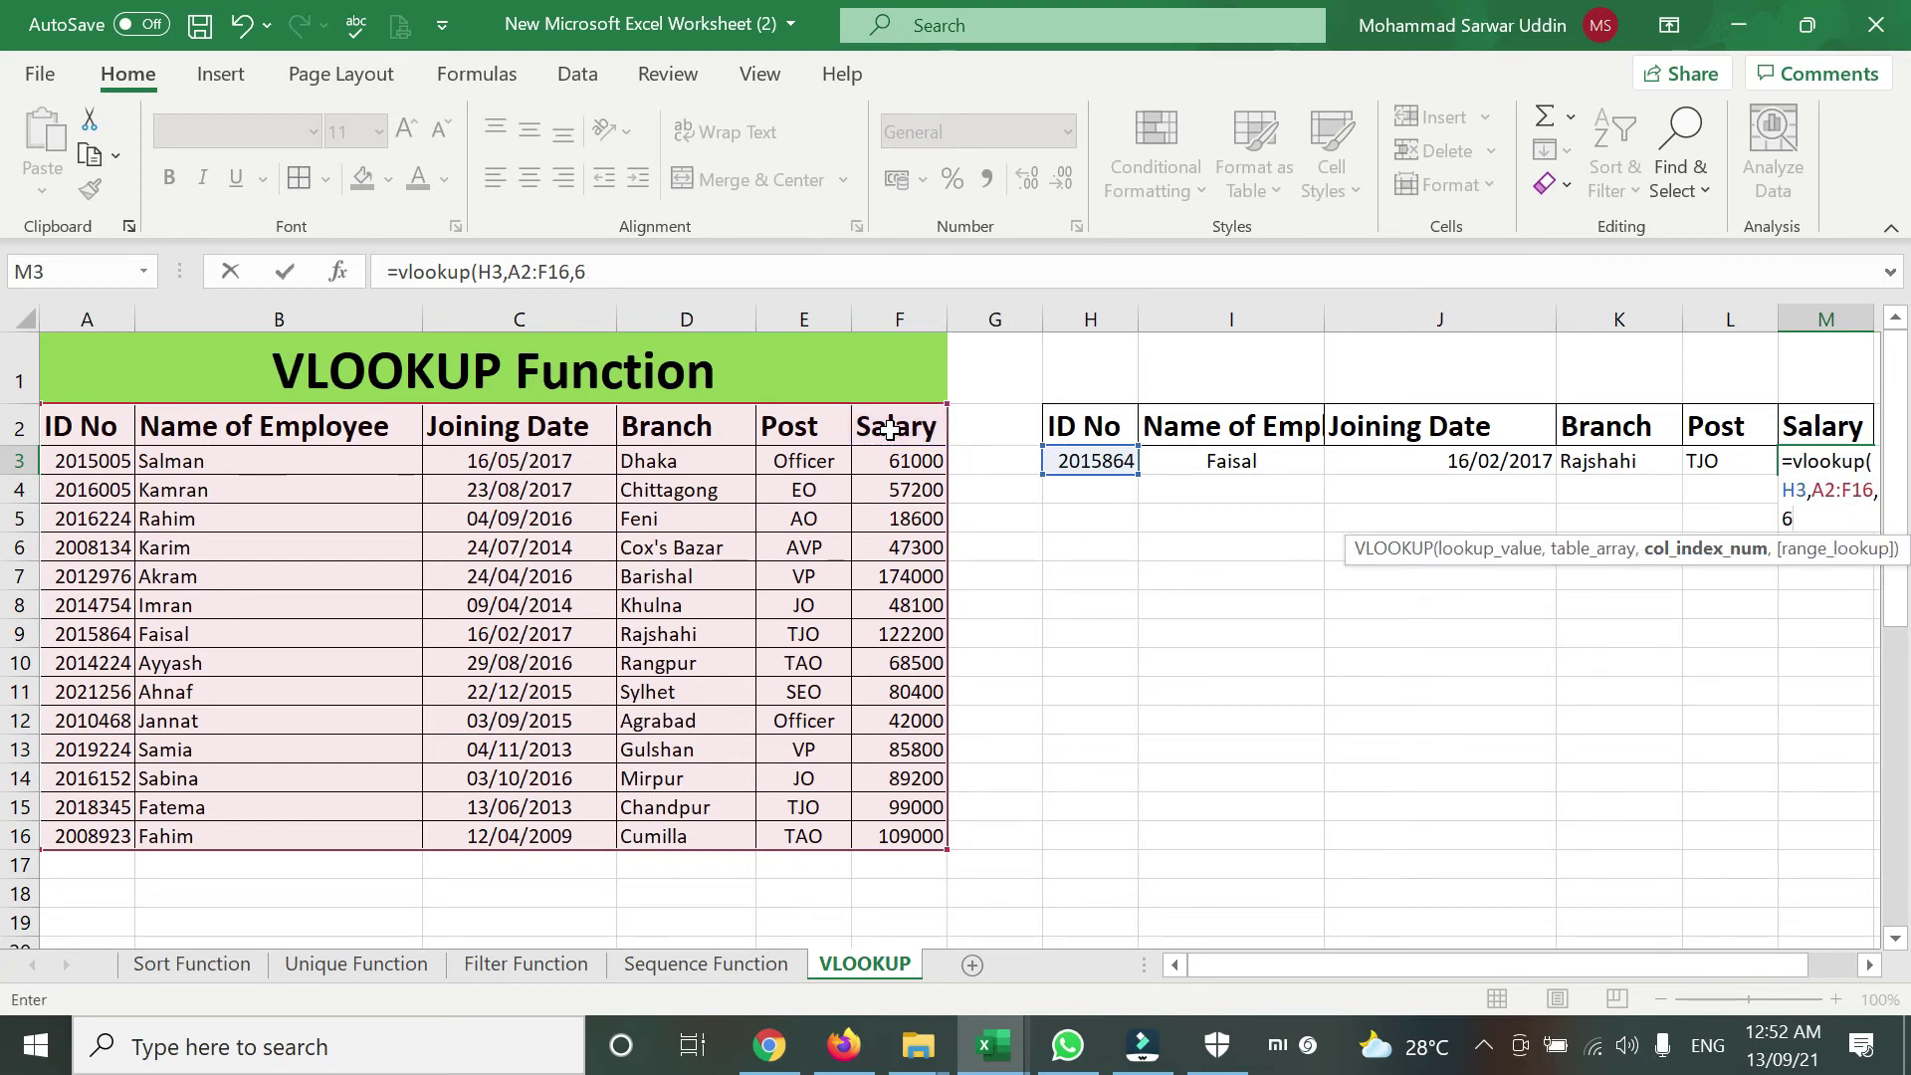
{"action": "type", "text": ","}
{"action": "type", "text": "0)"}
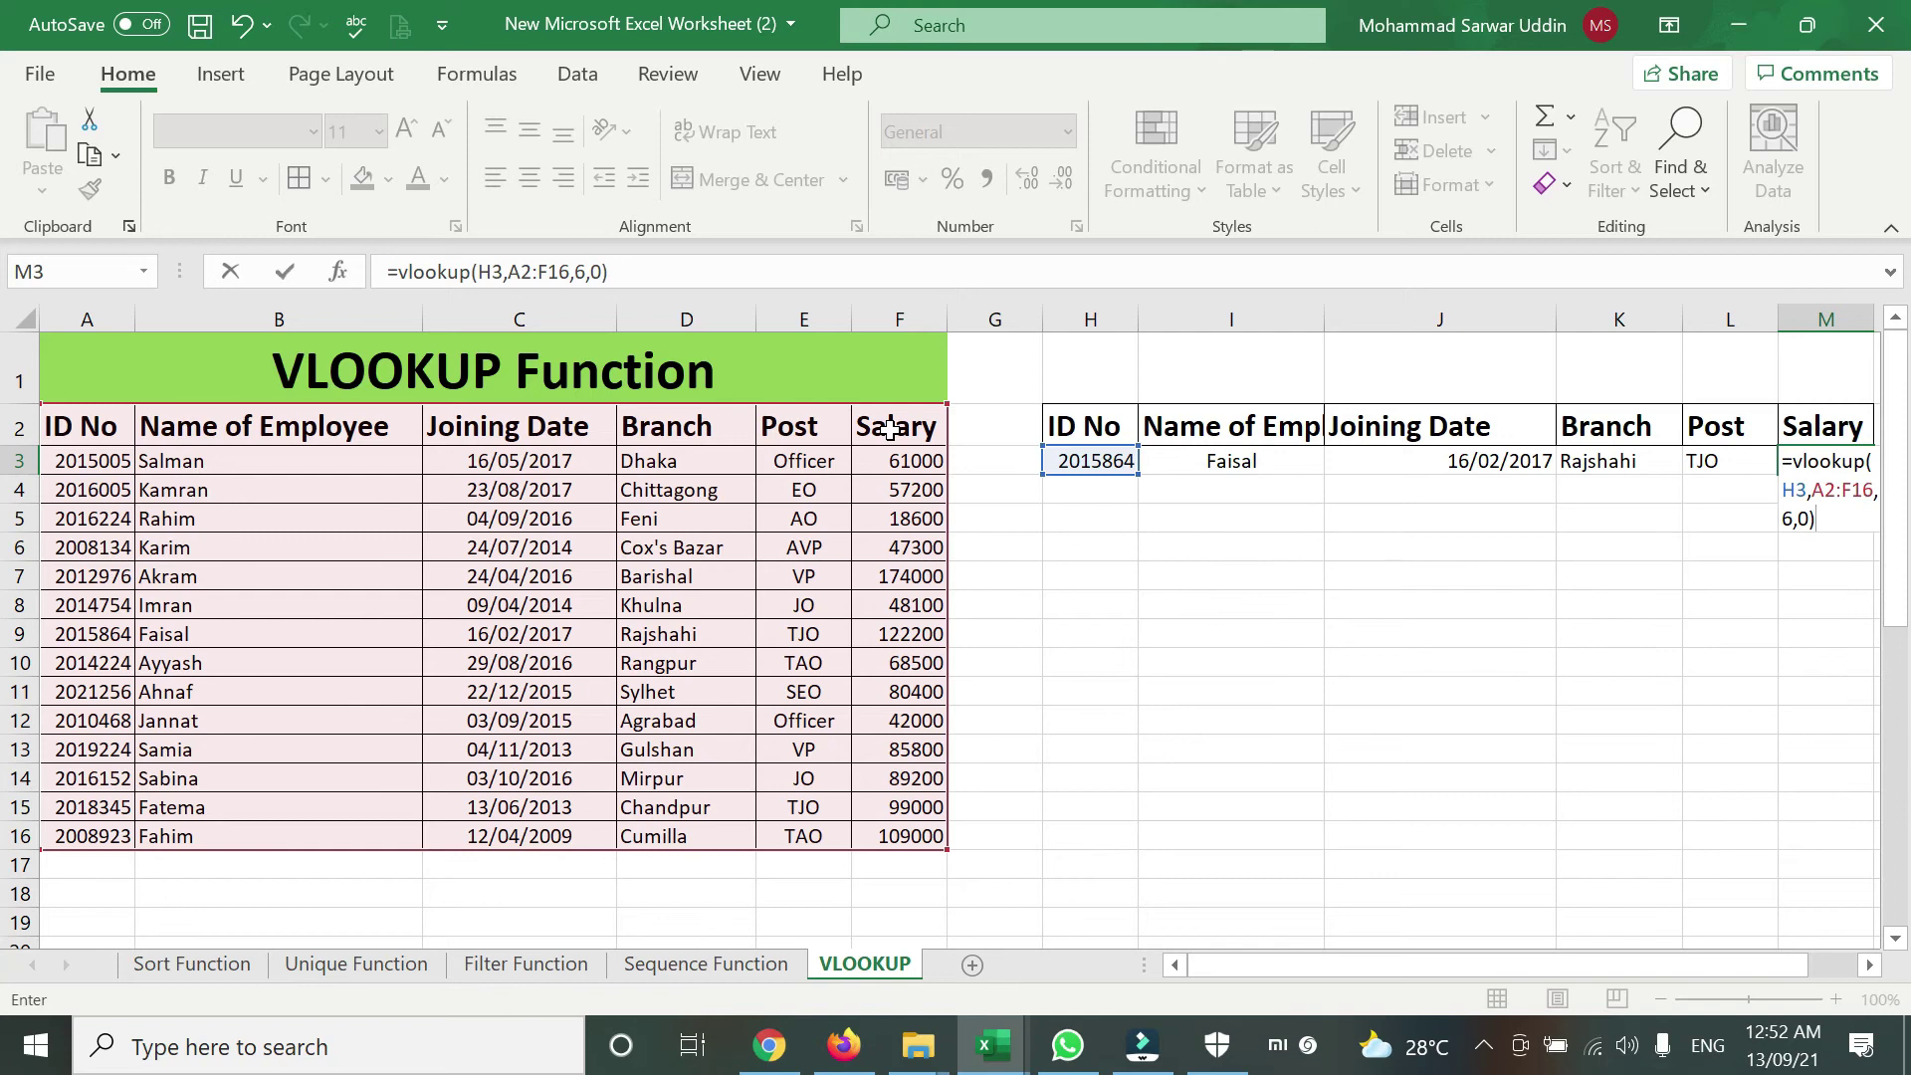
{"action": "key", "text": "Return"}
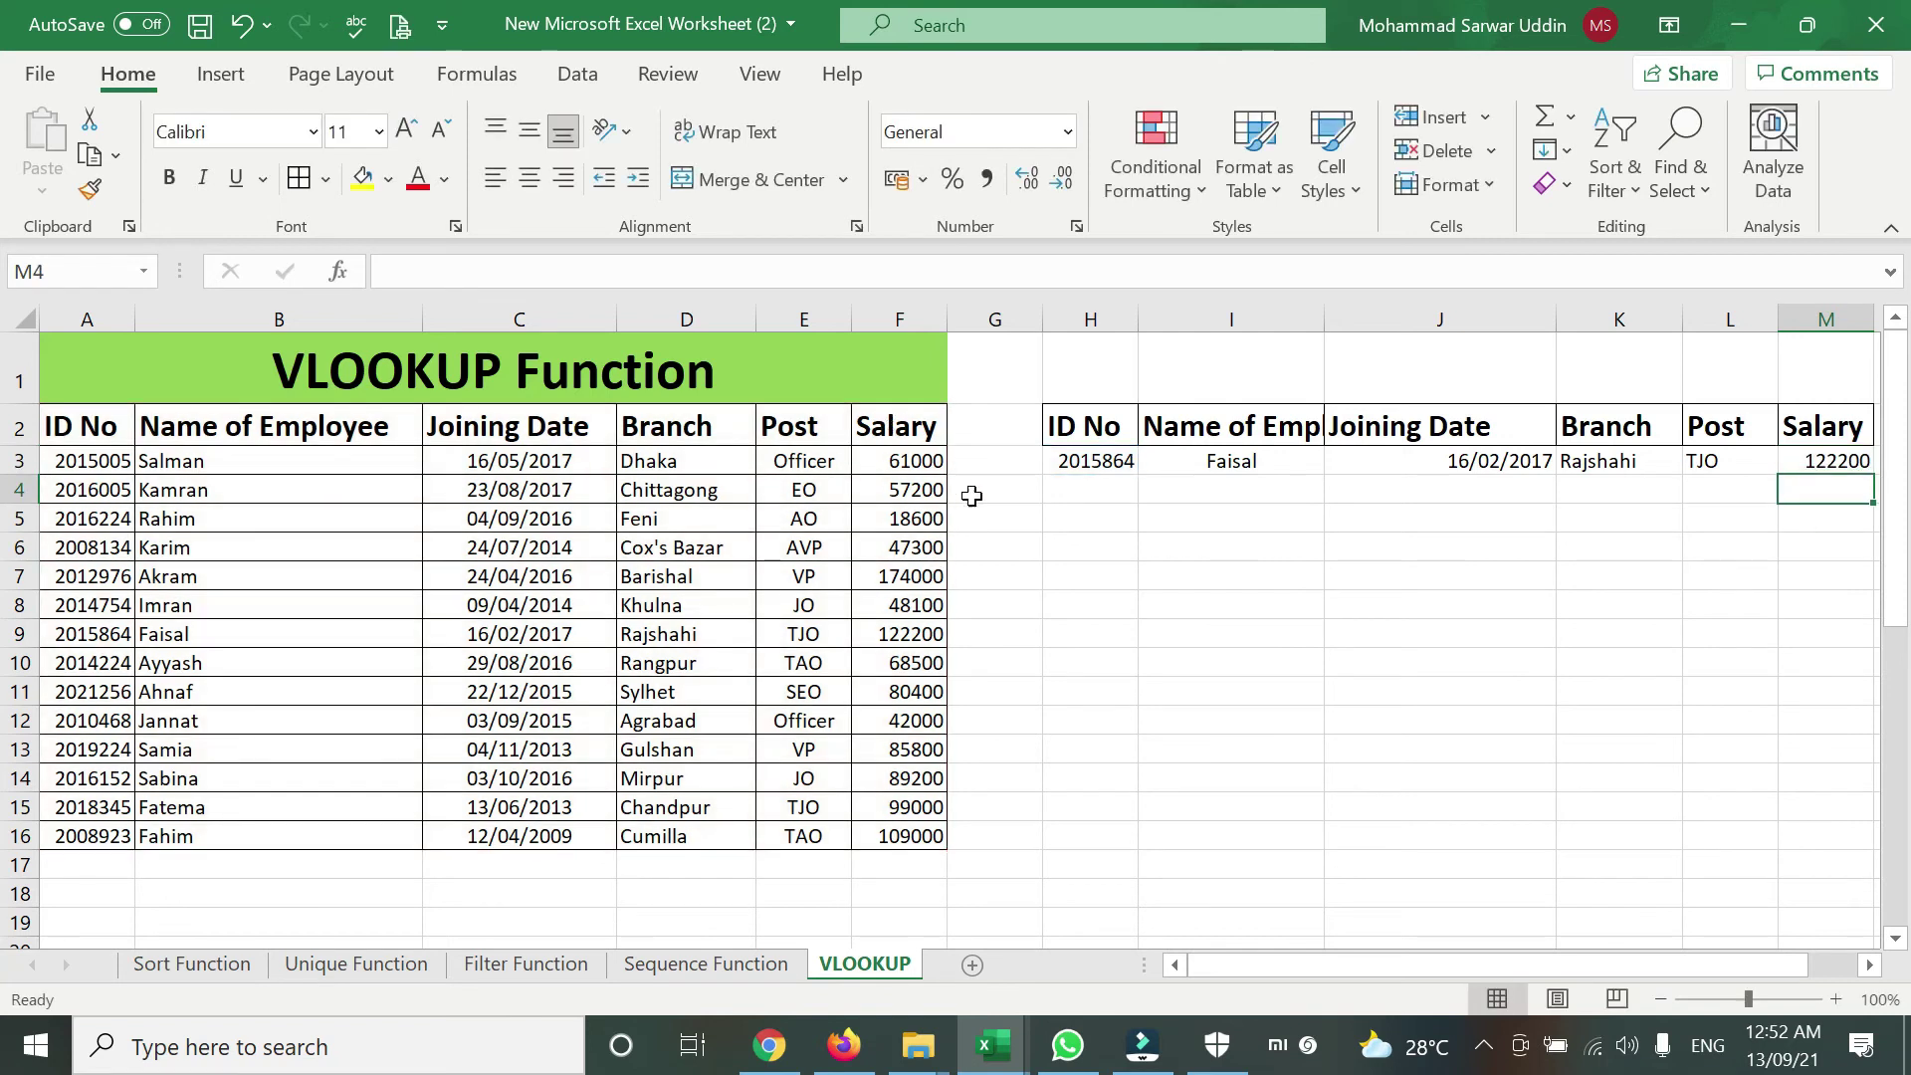
{"action": "left_click", "coordinate": [1836, 463]}
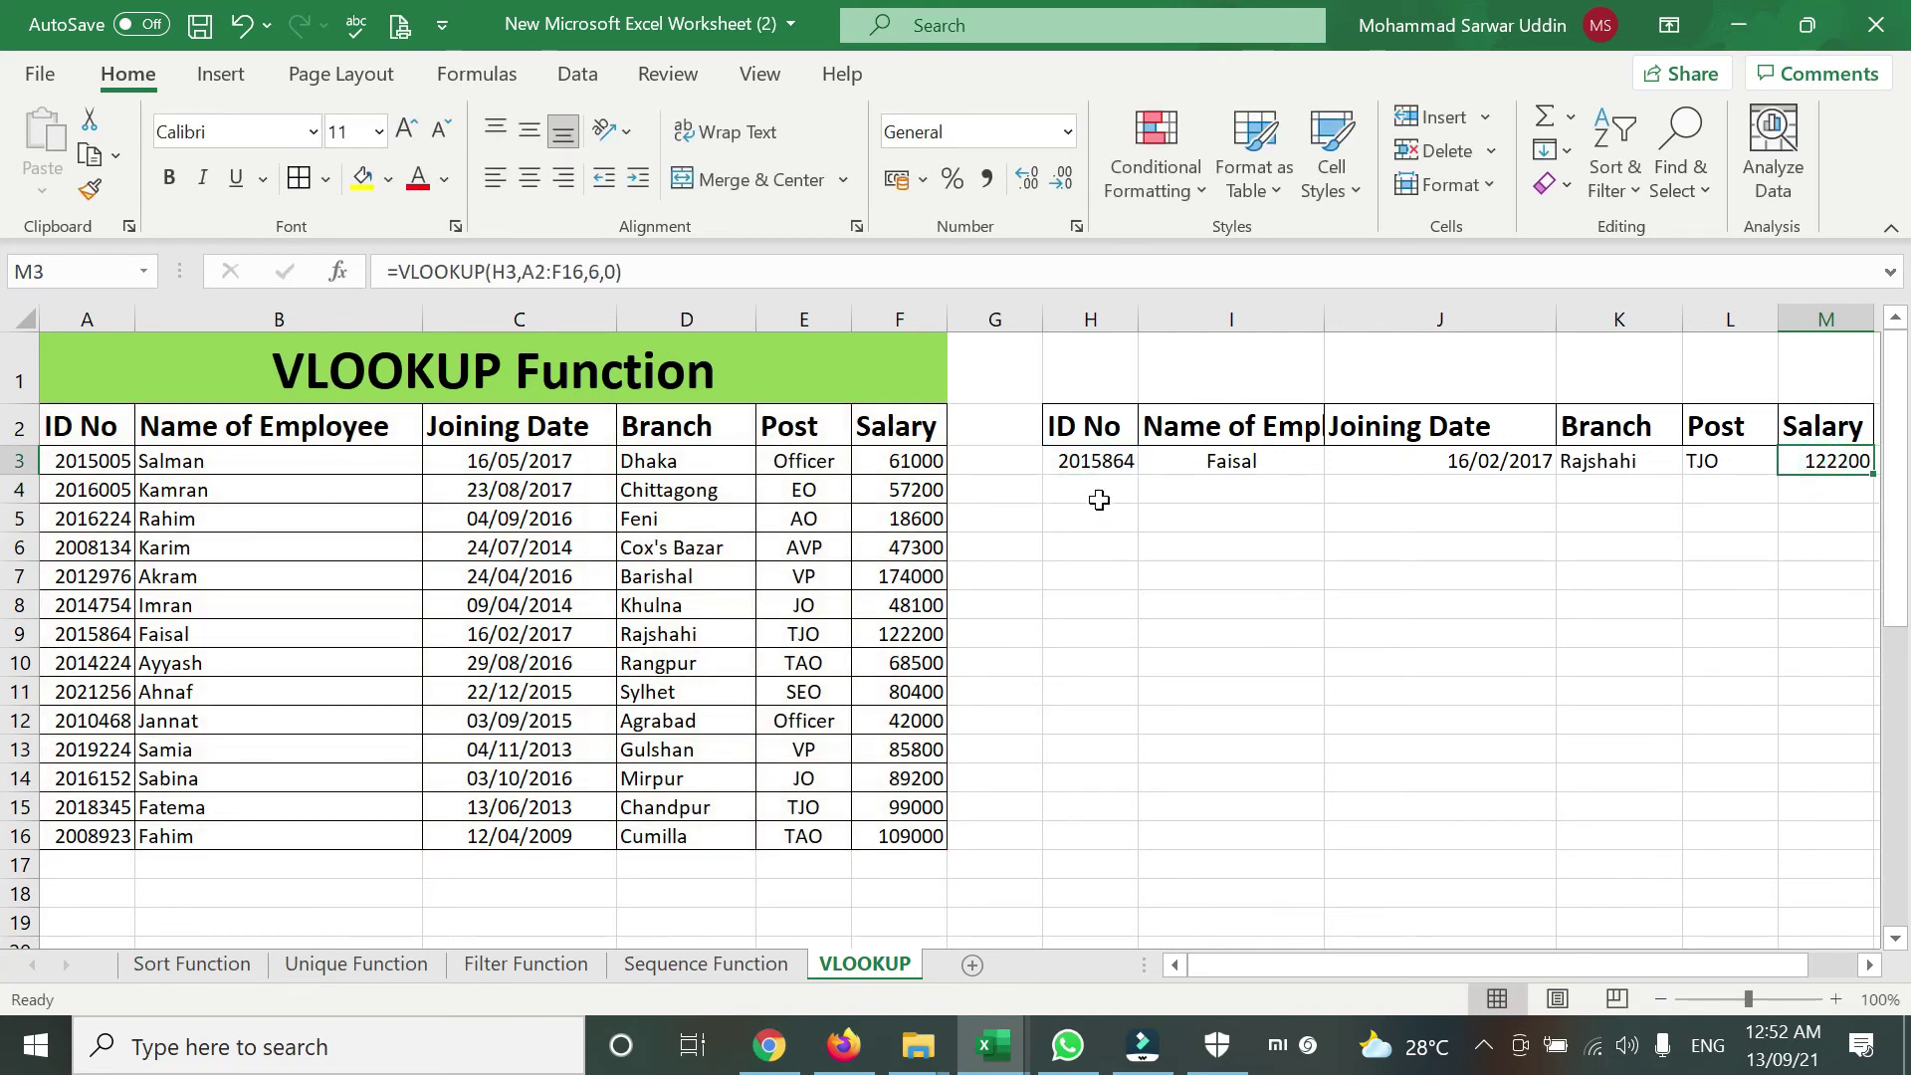
Test the lookup by choosing the ID number of the row 15 employee from the list in H3.
{"action": "left_click", "coordinate": [1113, 462]}
{"action": "left_click", "coordinate": [1150, 460]}
{"action": "scroll", "coordinate": [1105, 557], "scroll_direction": "down", "scroll_amount": 3}
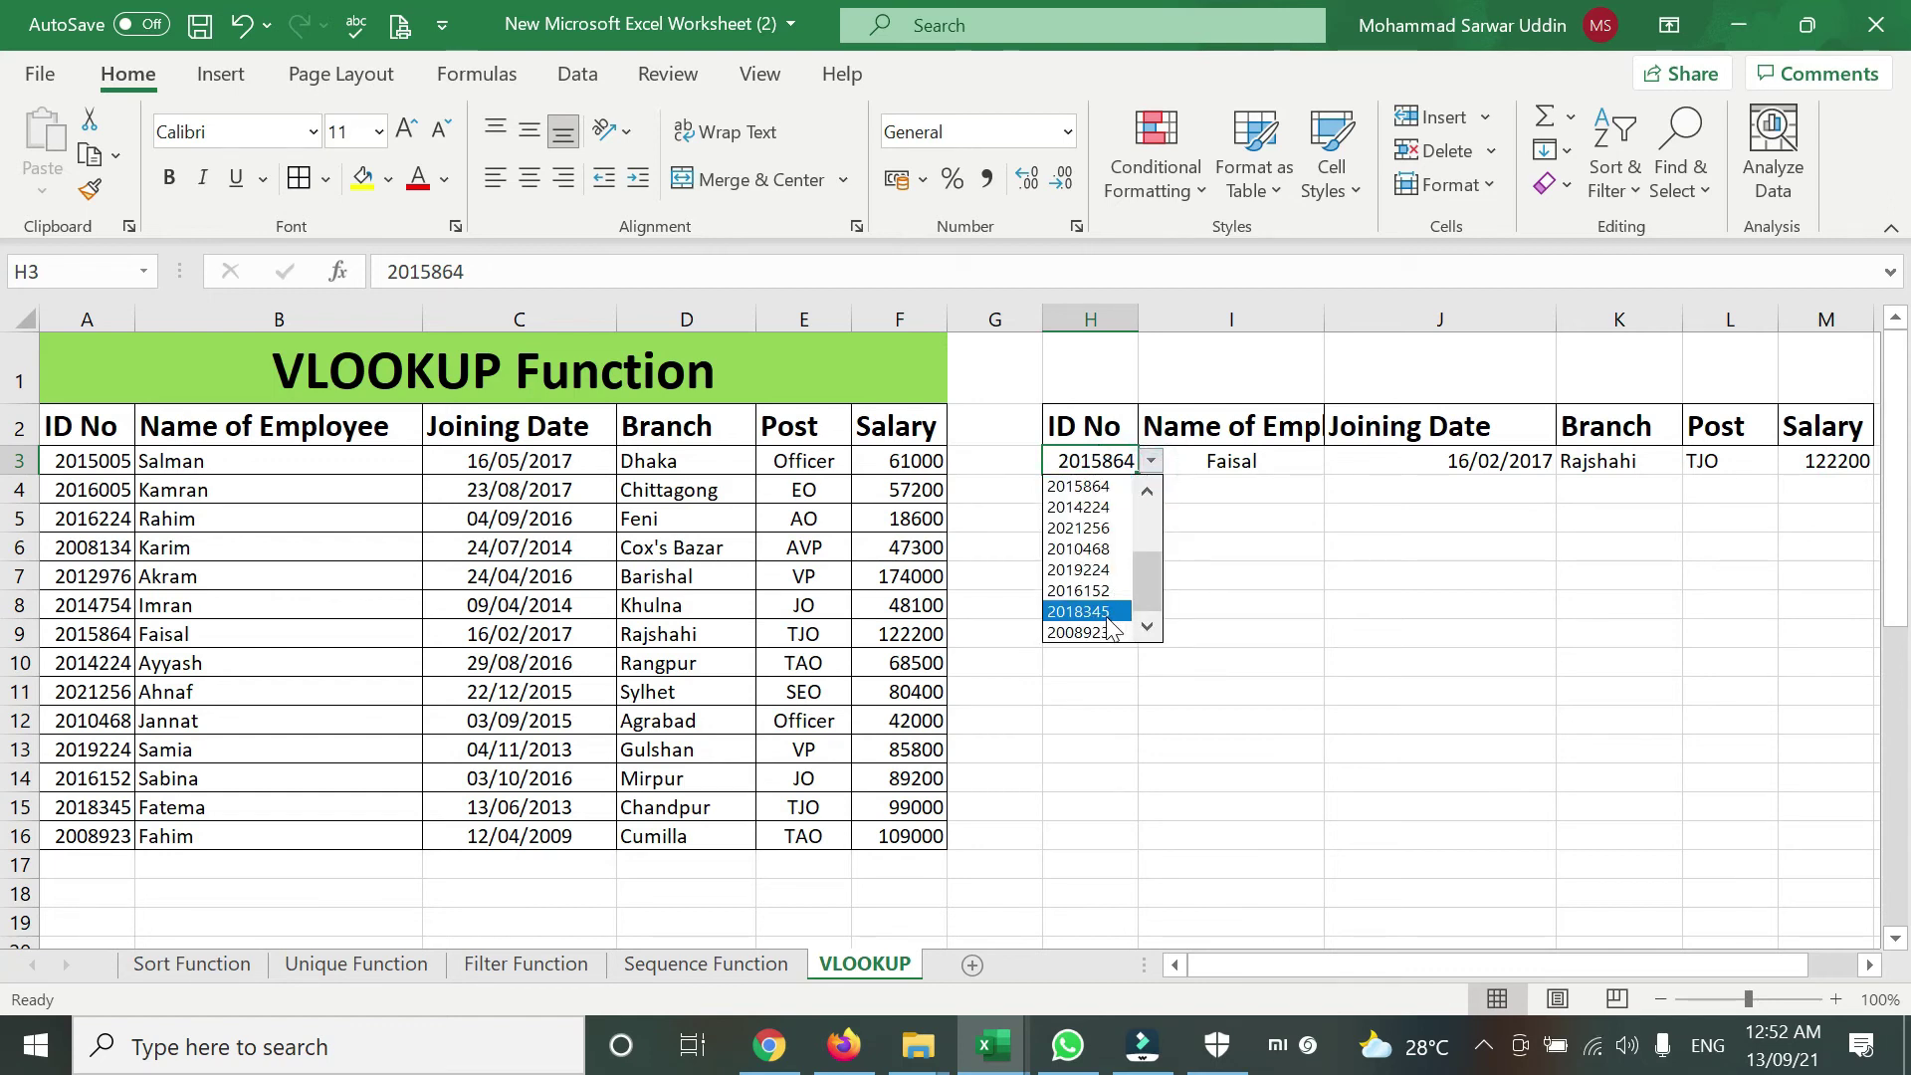
{"action": "left_click", "coordinate": [1107, 615]}
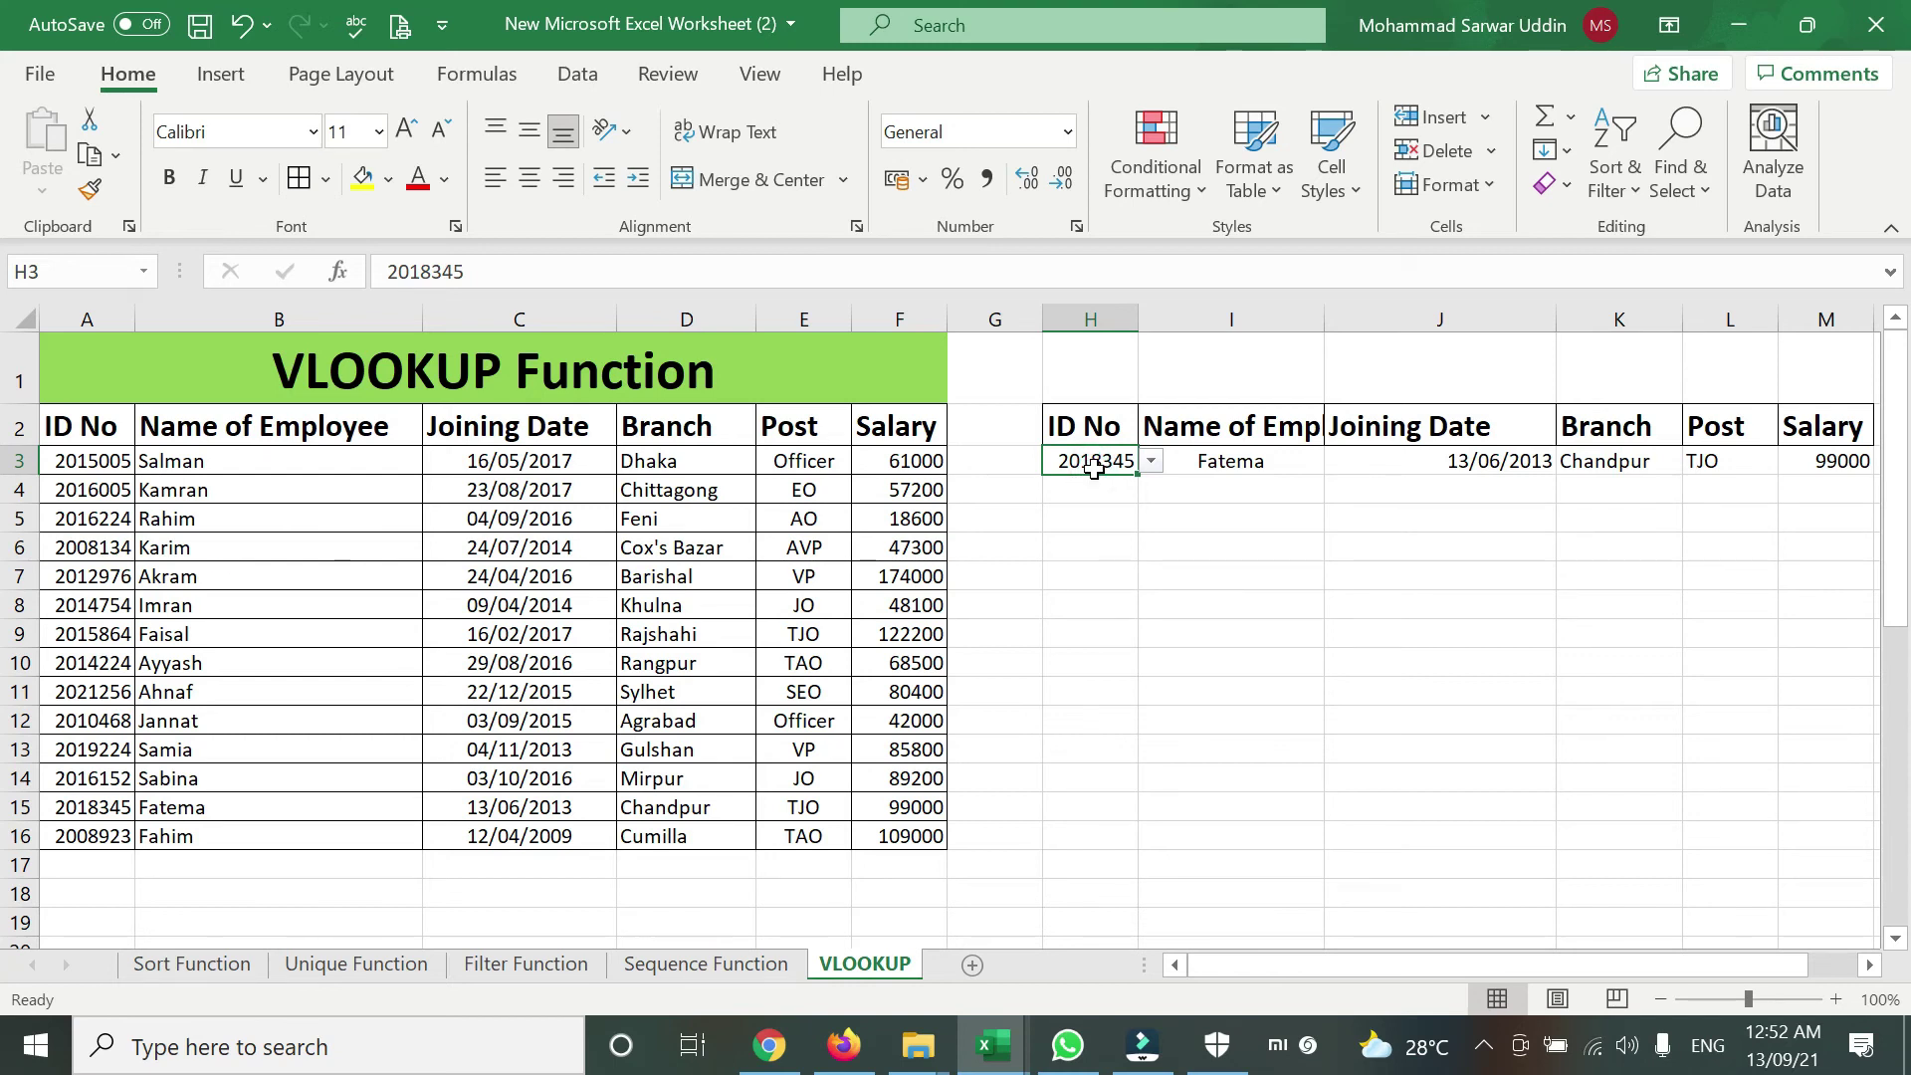
Clear H3 and enter the ID number of the employee in row 16 to test the lookup again.
{"action": "key", "text": "Delete"}
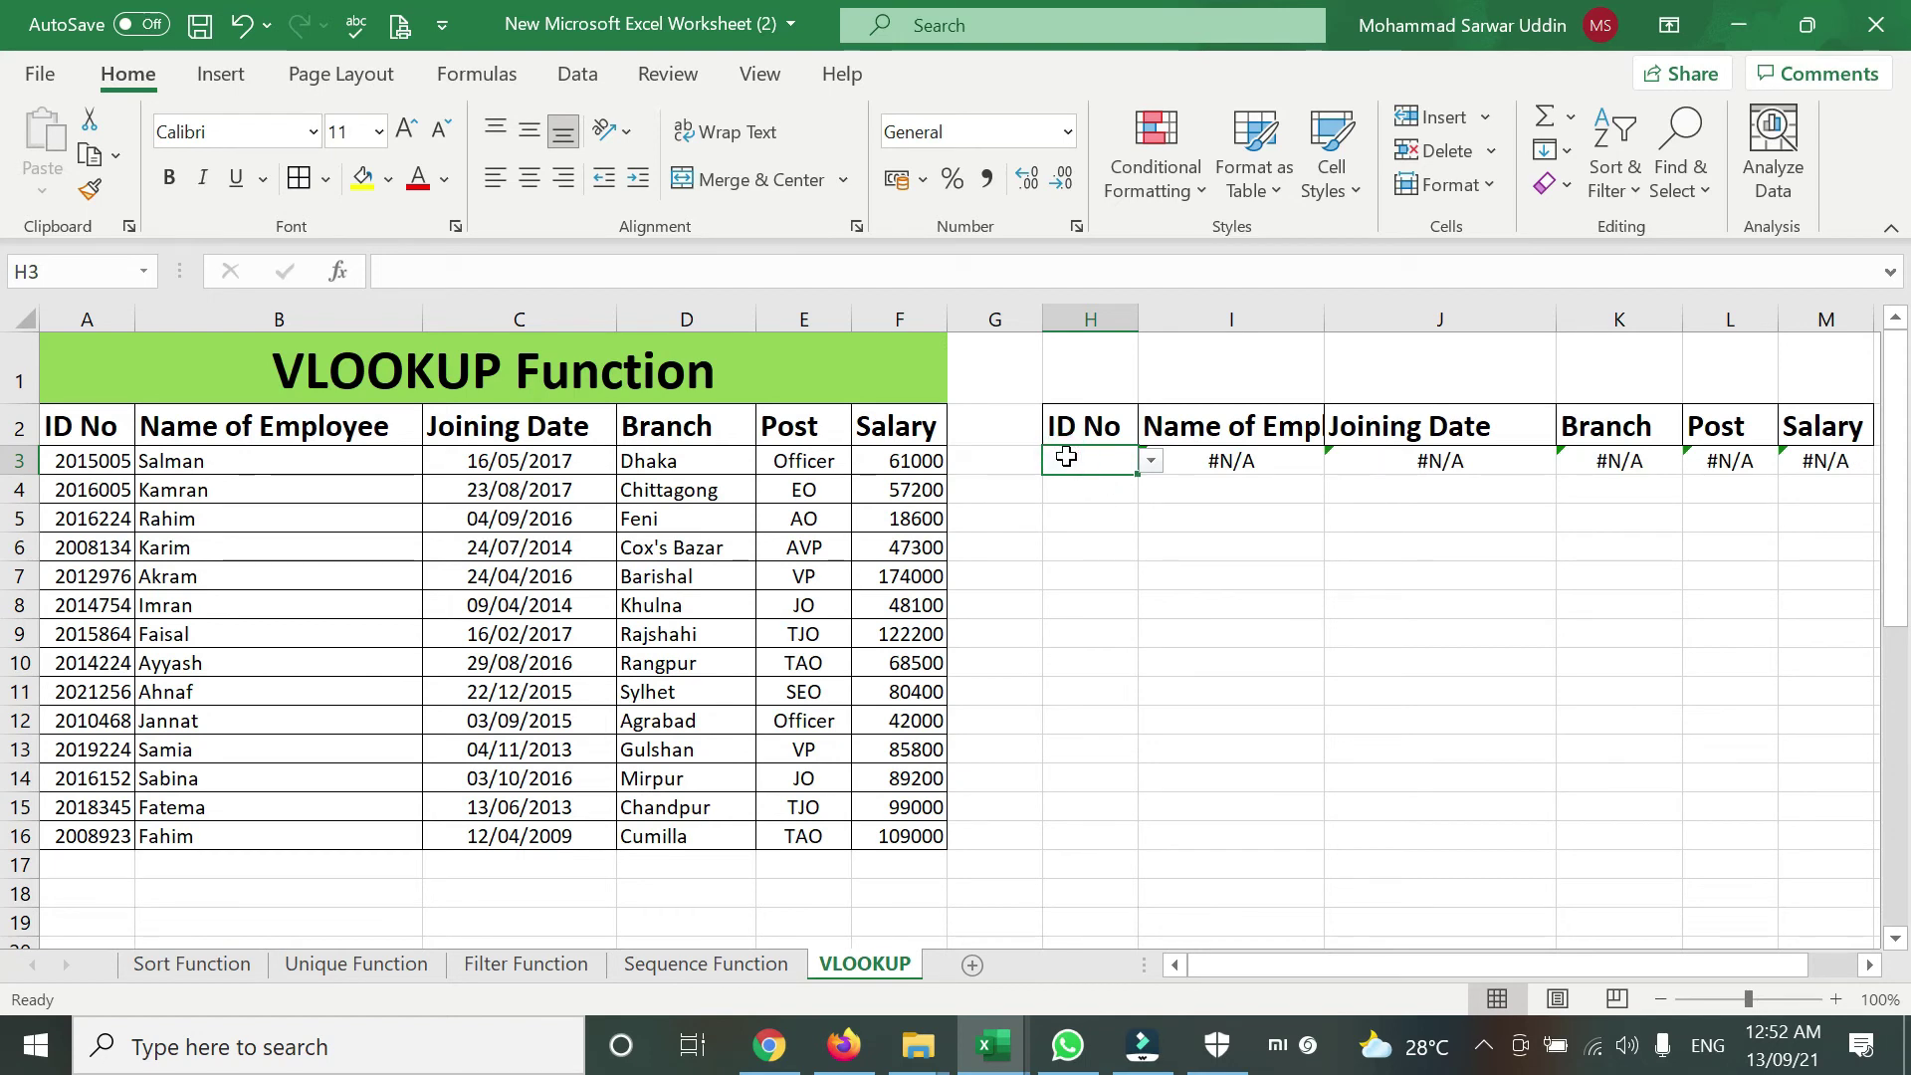
{"action": "type", "text": "2008923"}
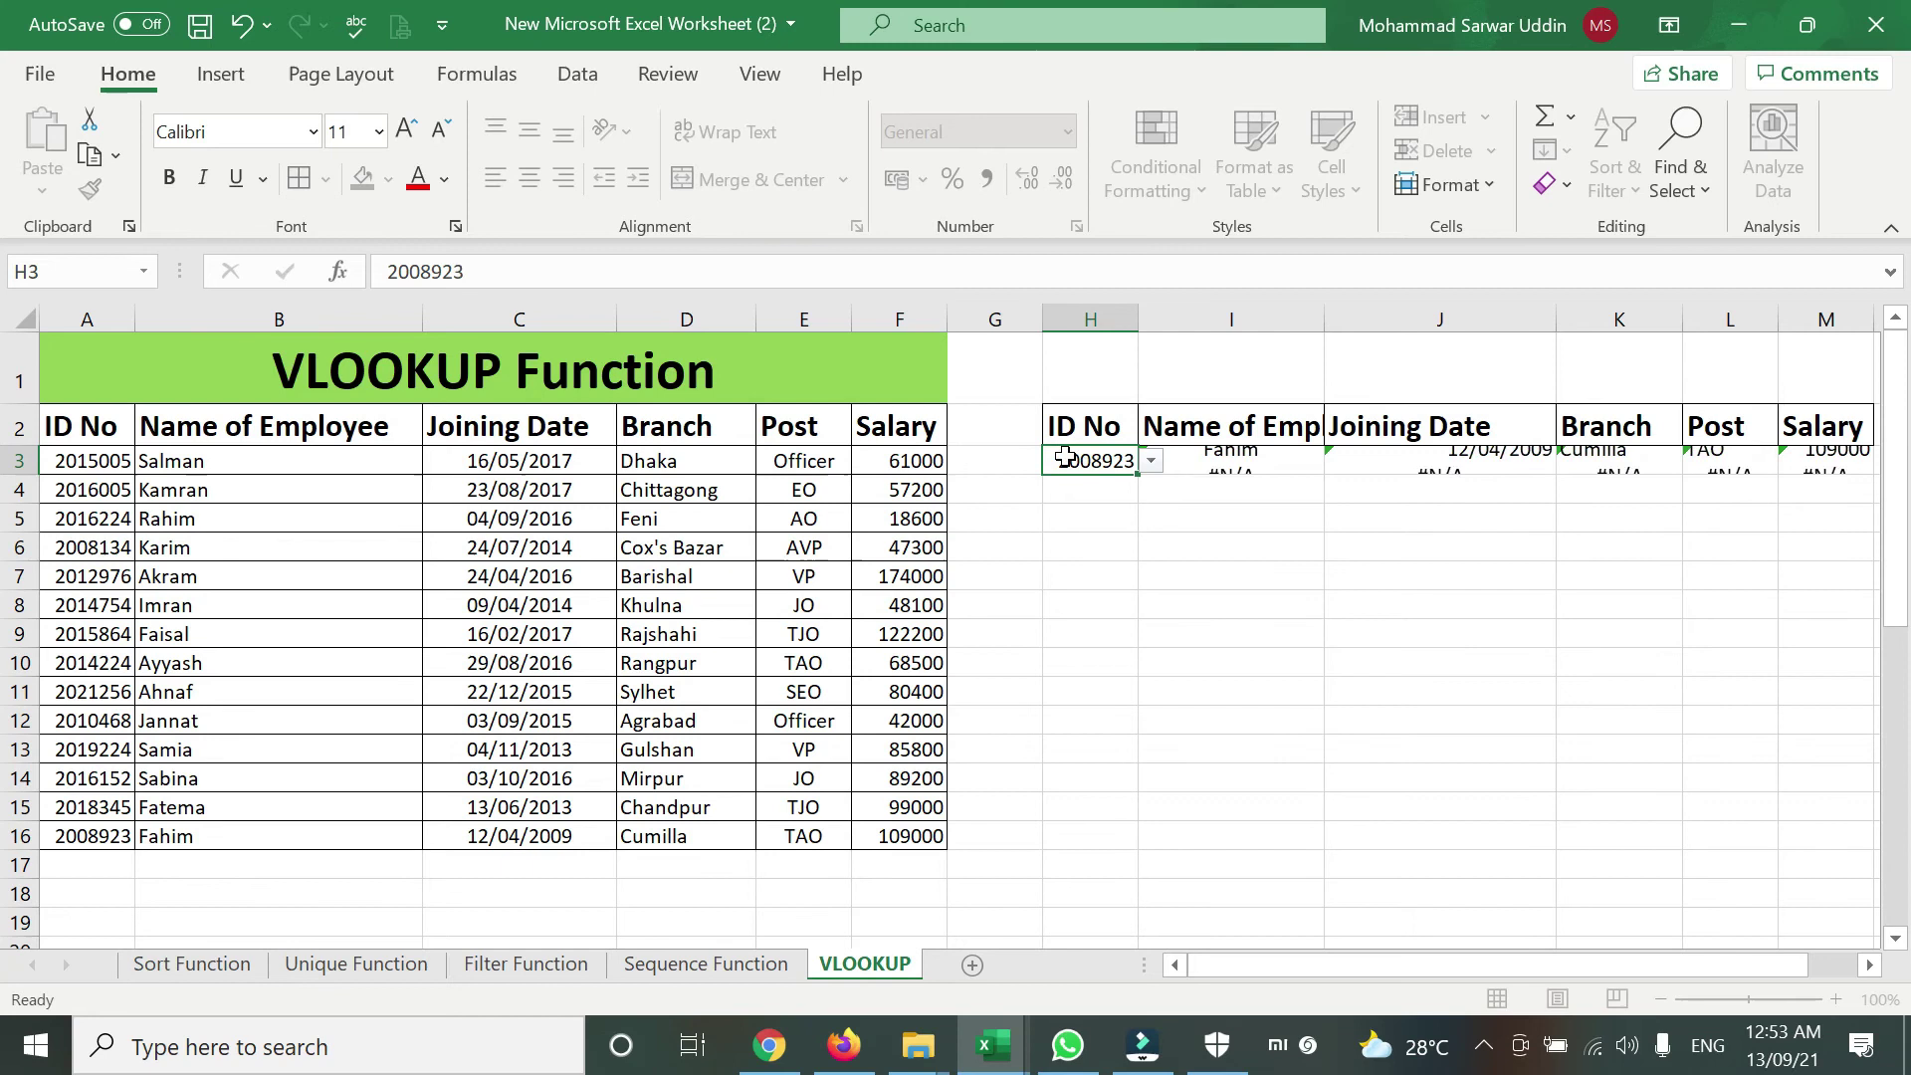
{"action": "key", "text": "Return"}
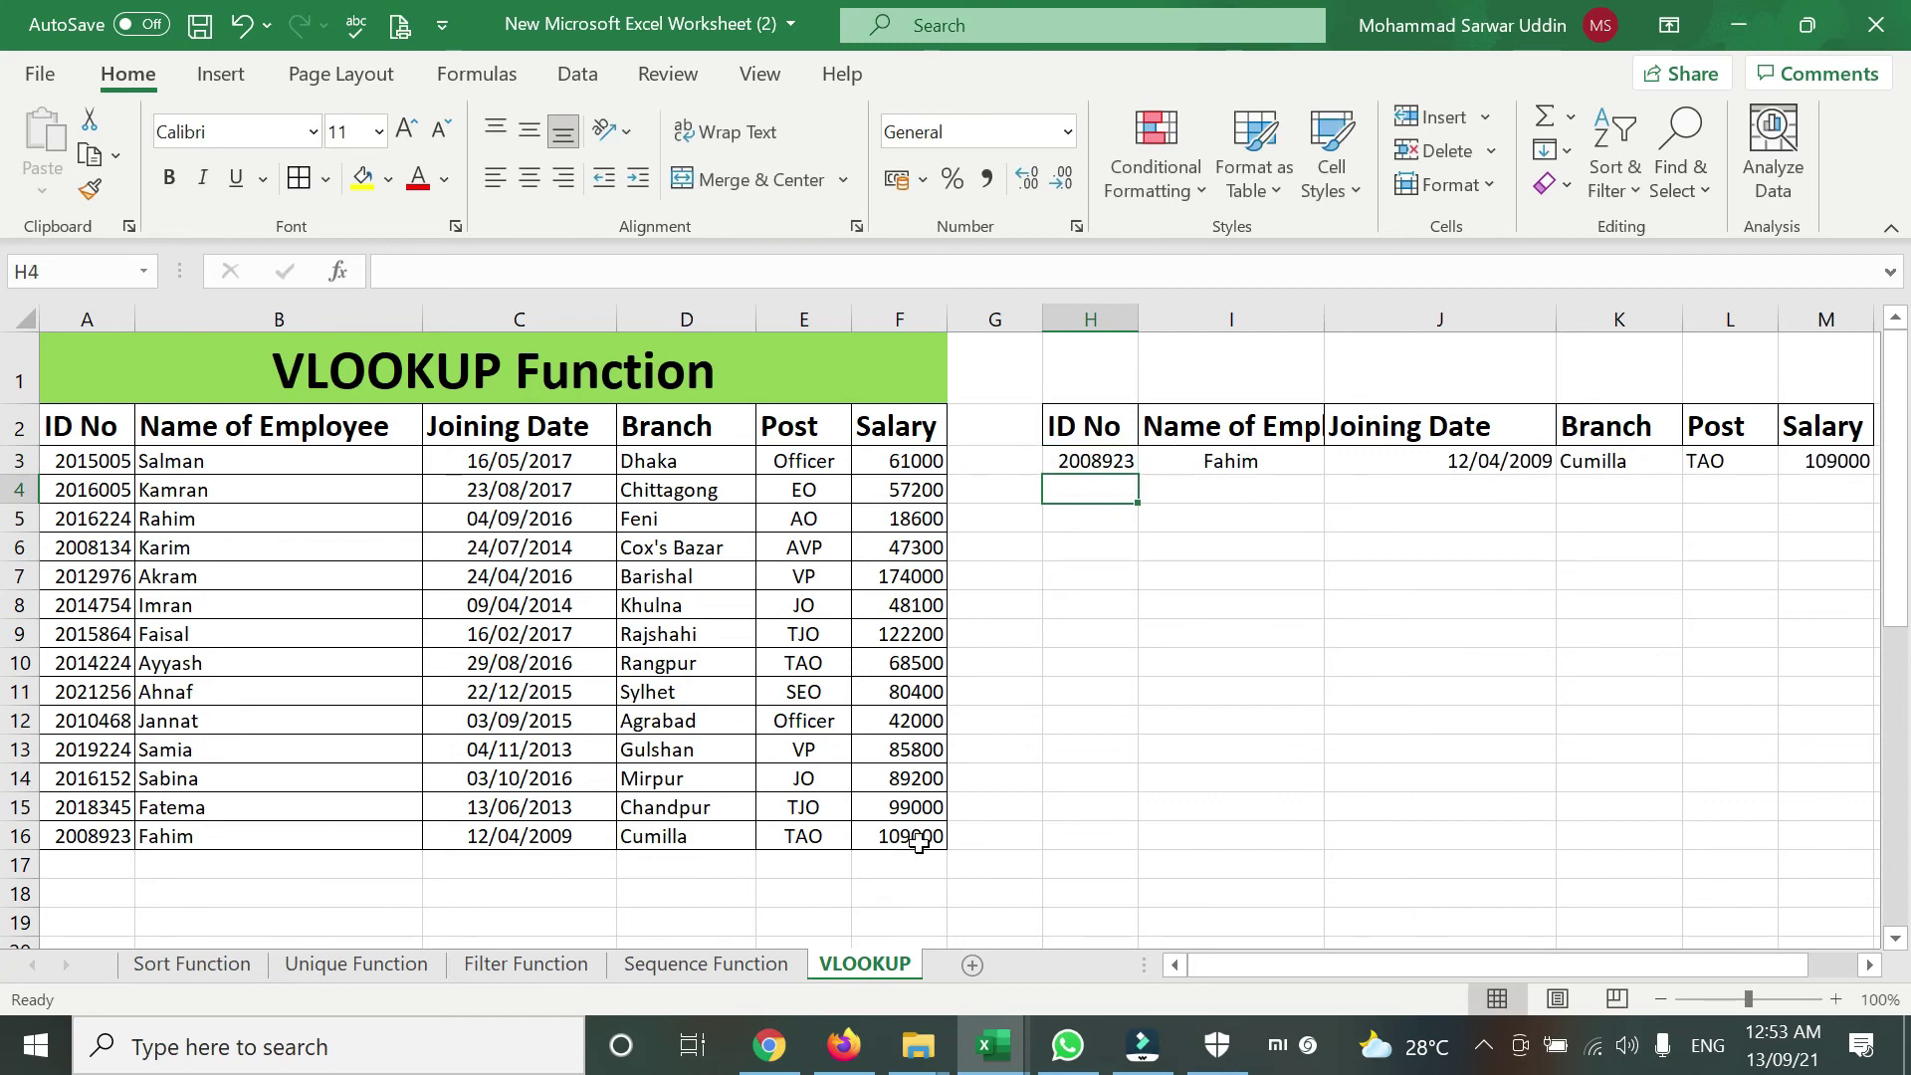
Fill the ID number from H3 down through H16.
{"action": "left_click", "coordinate": [1099, 461]}
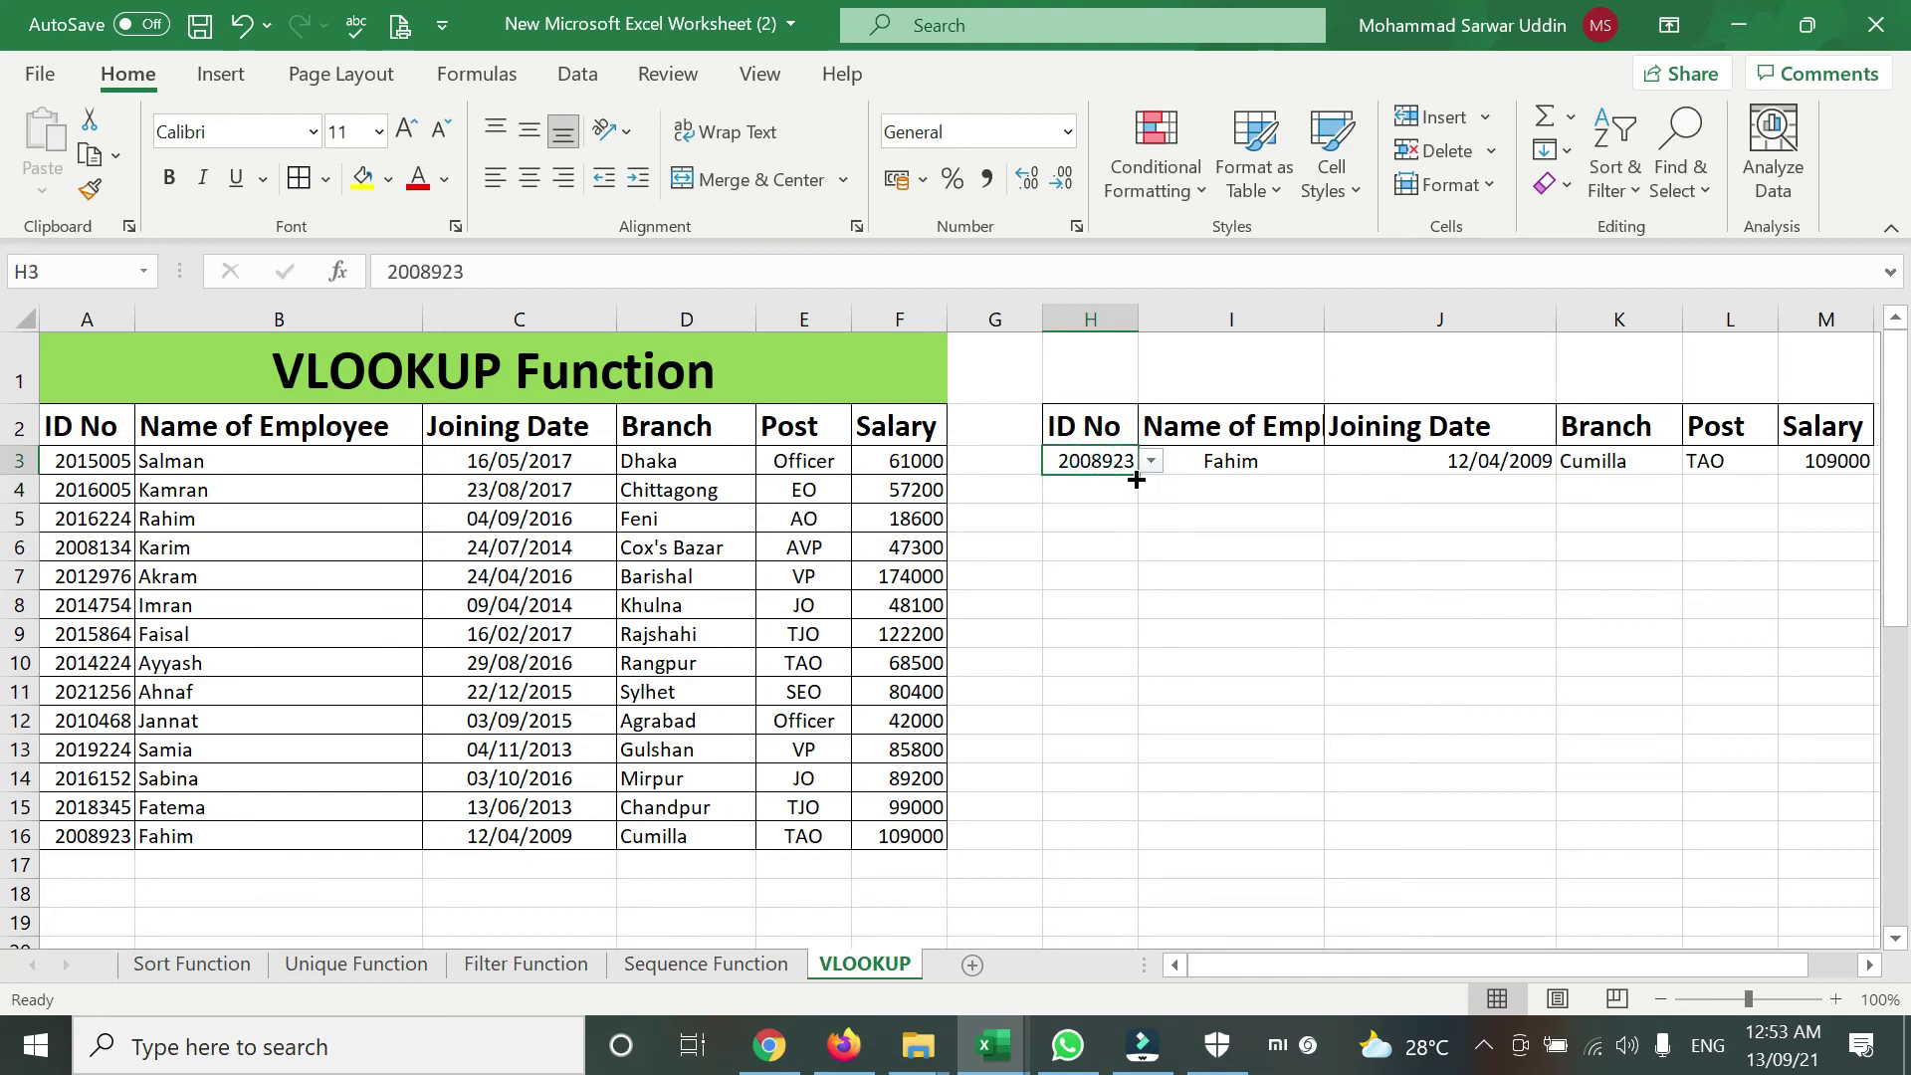
{"action": "left_click_drag", "start_coordinate": [1136, 475], "coordinate": [1146, 621]}
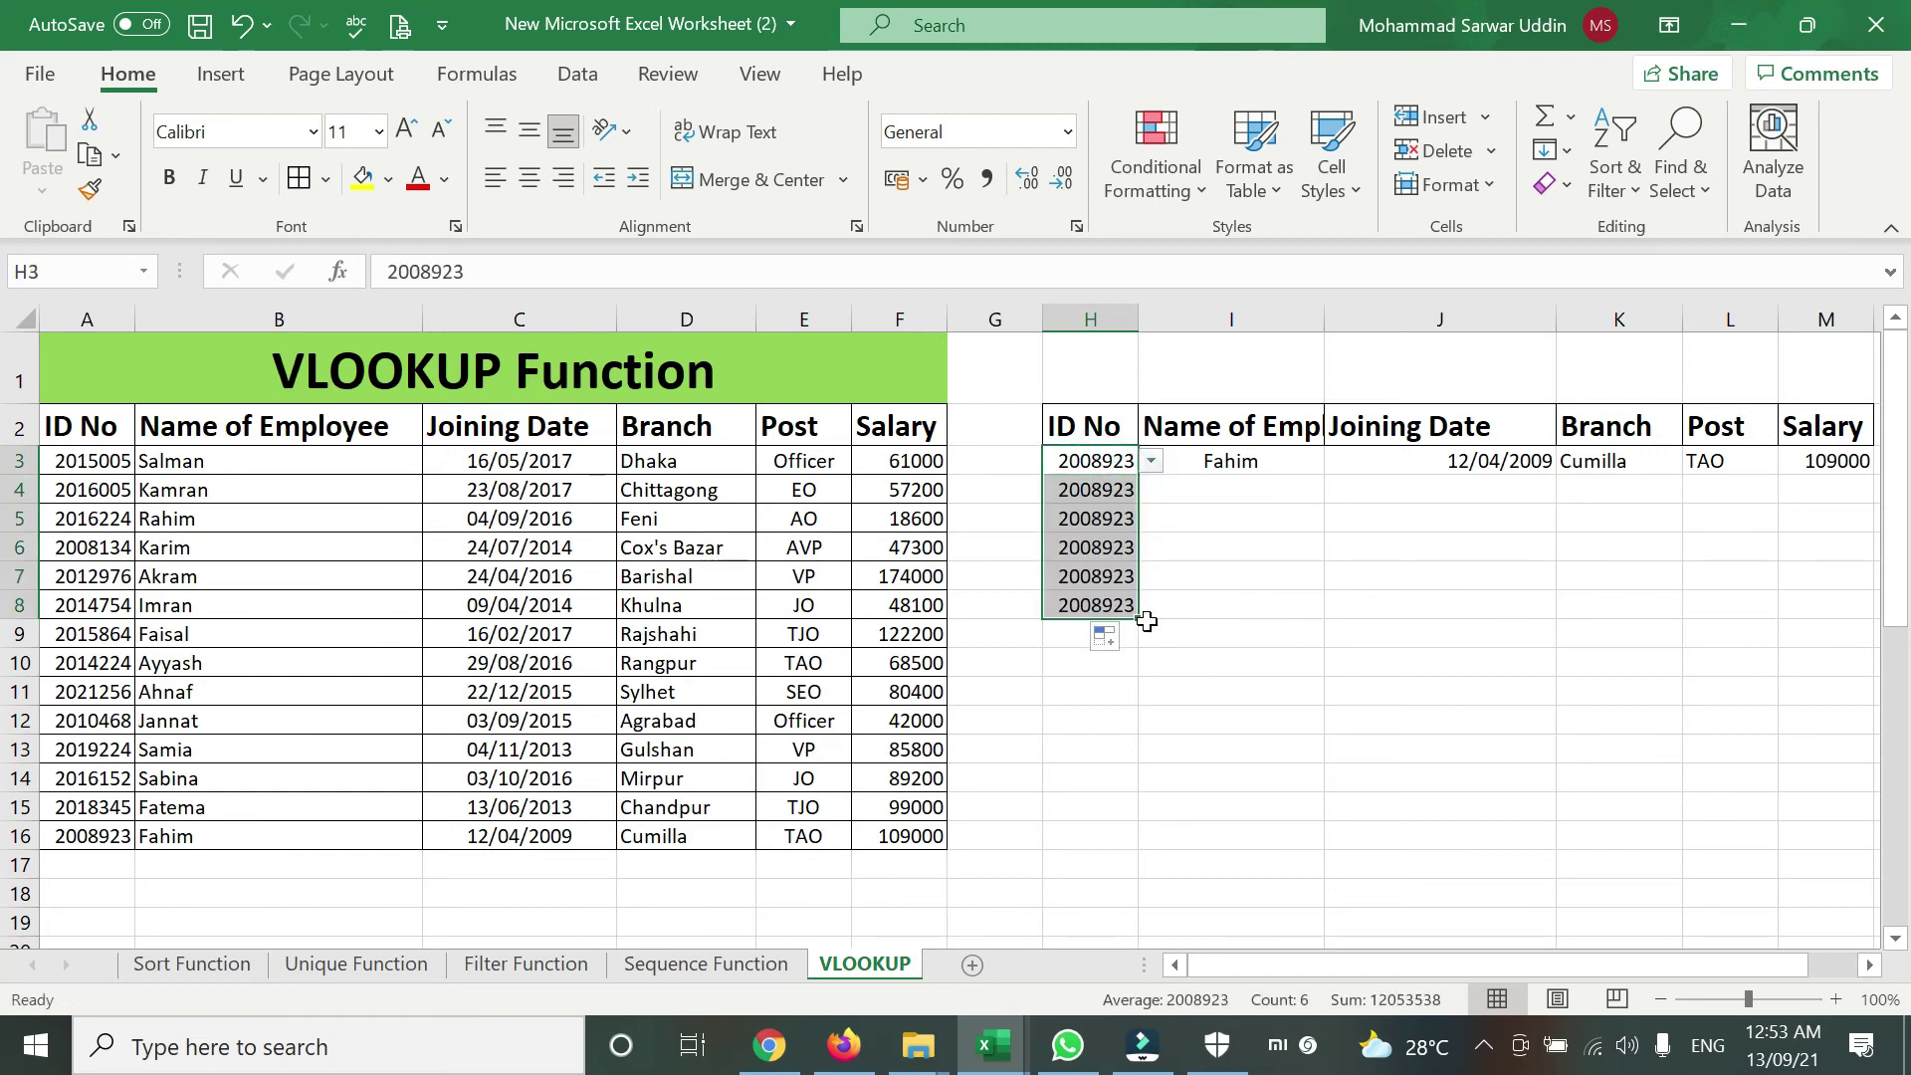
{"action": "left_click", "coordinate": [1101, 463]}
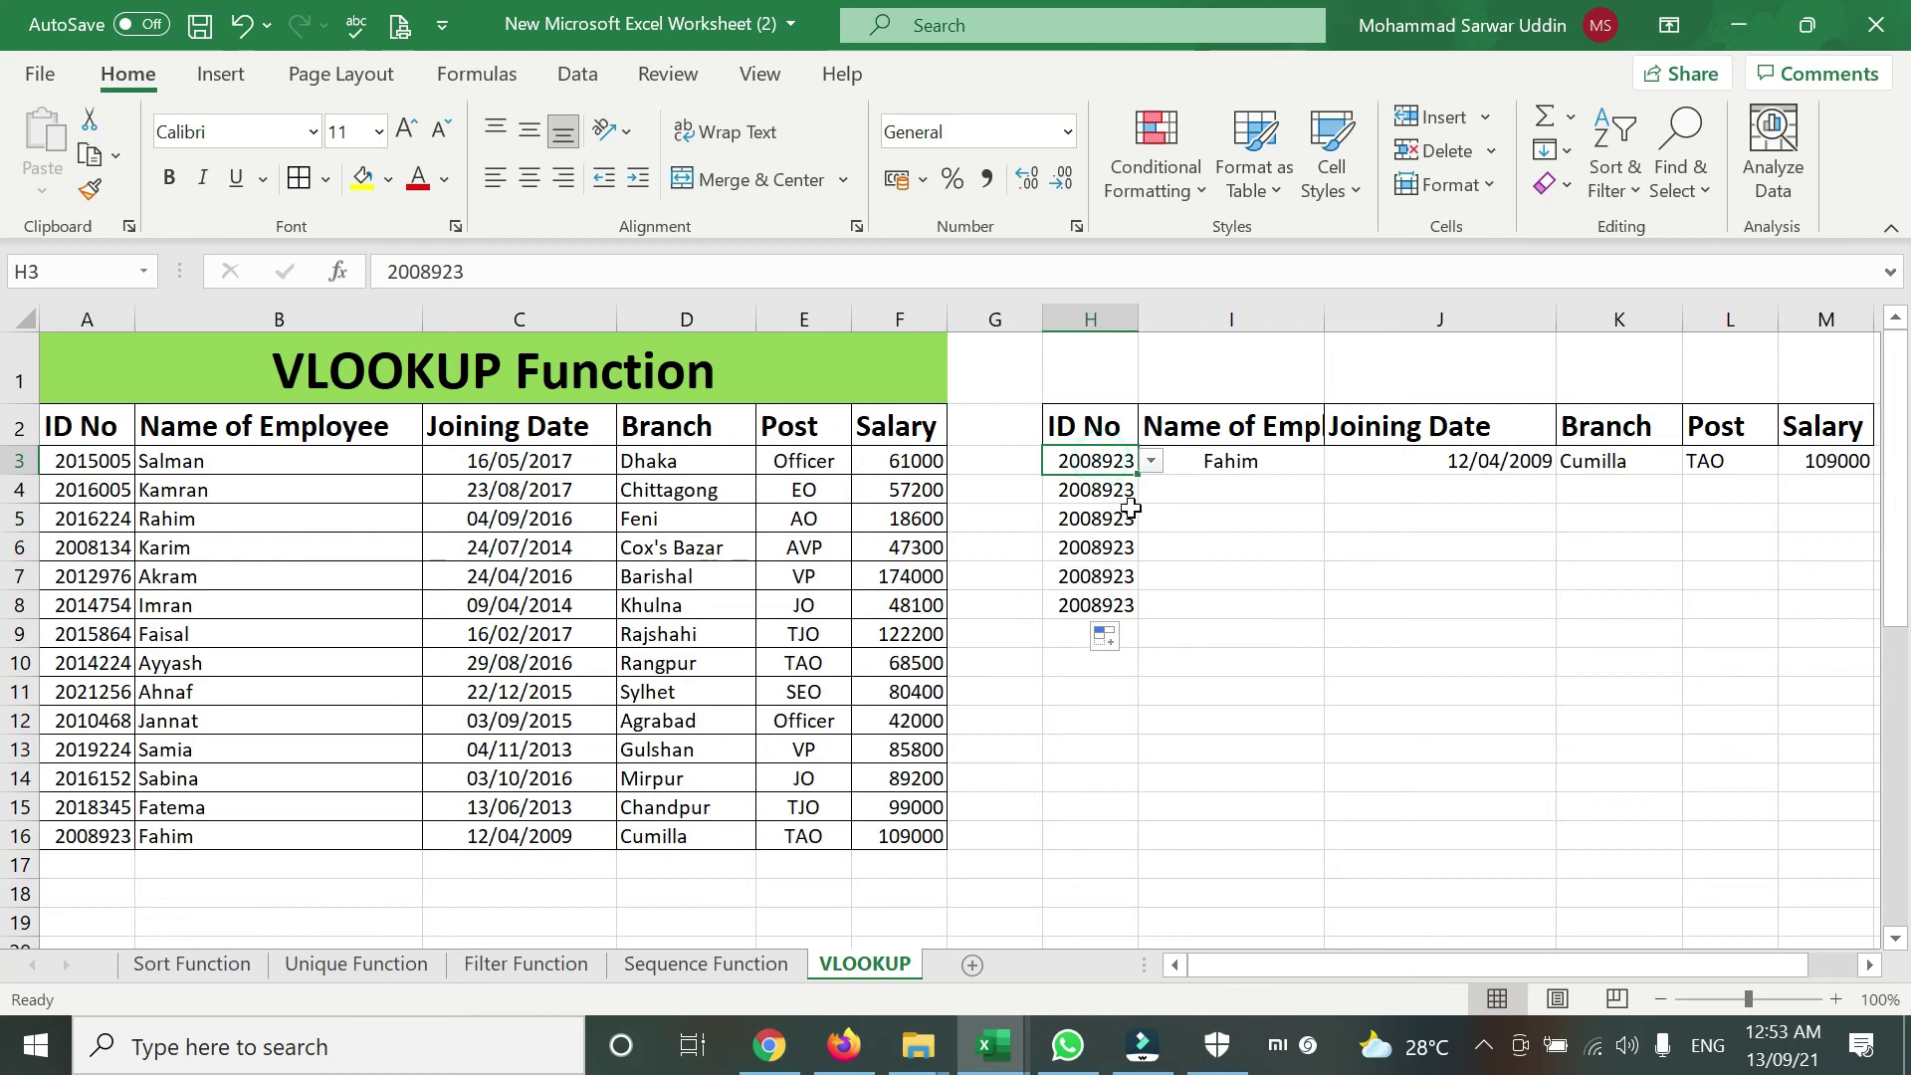
{"action": "left_click_drag", "start_coordinate": [1138, 479], "coordinate": [1141, 830]}
Fill the lookup formulas in I3:M3 down to row 16.
{"action": "left_click_drag", "start_coordinate": [1224, 461], "coordinate": [1808, 448]}
{"action": "left_click_drag", "start_coordinate": [1873, 474], "coordinate": [1513, 853]}
{"action": "left_click_drag", "start_coordinate": [1461, 963], "coordinate": [1298, 984]}
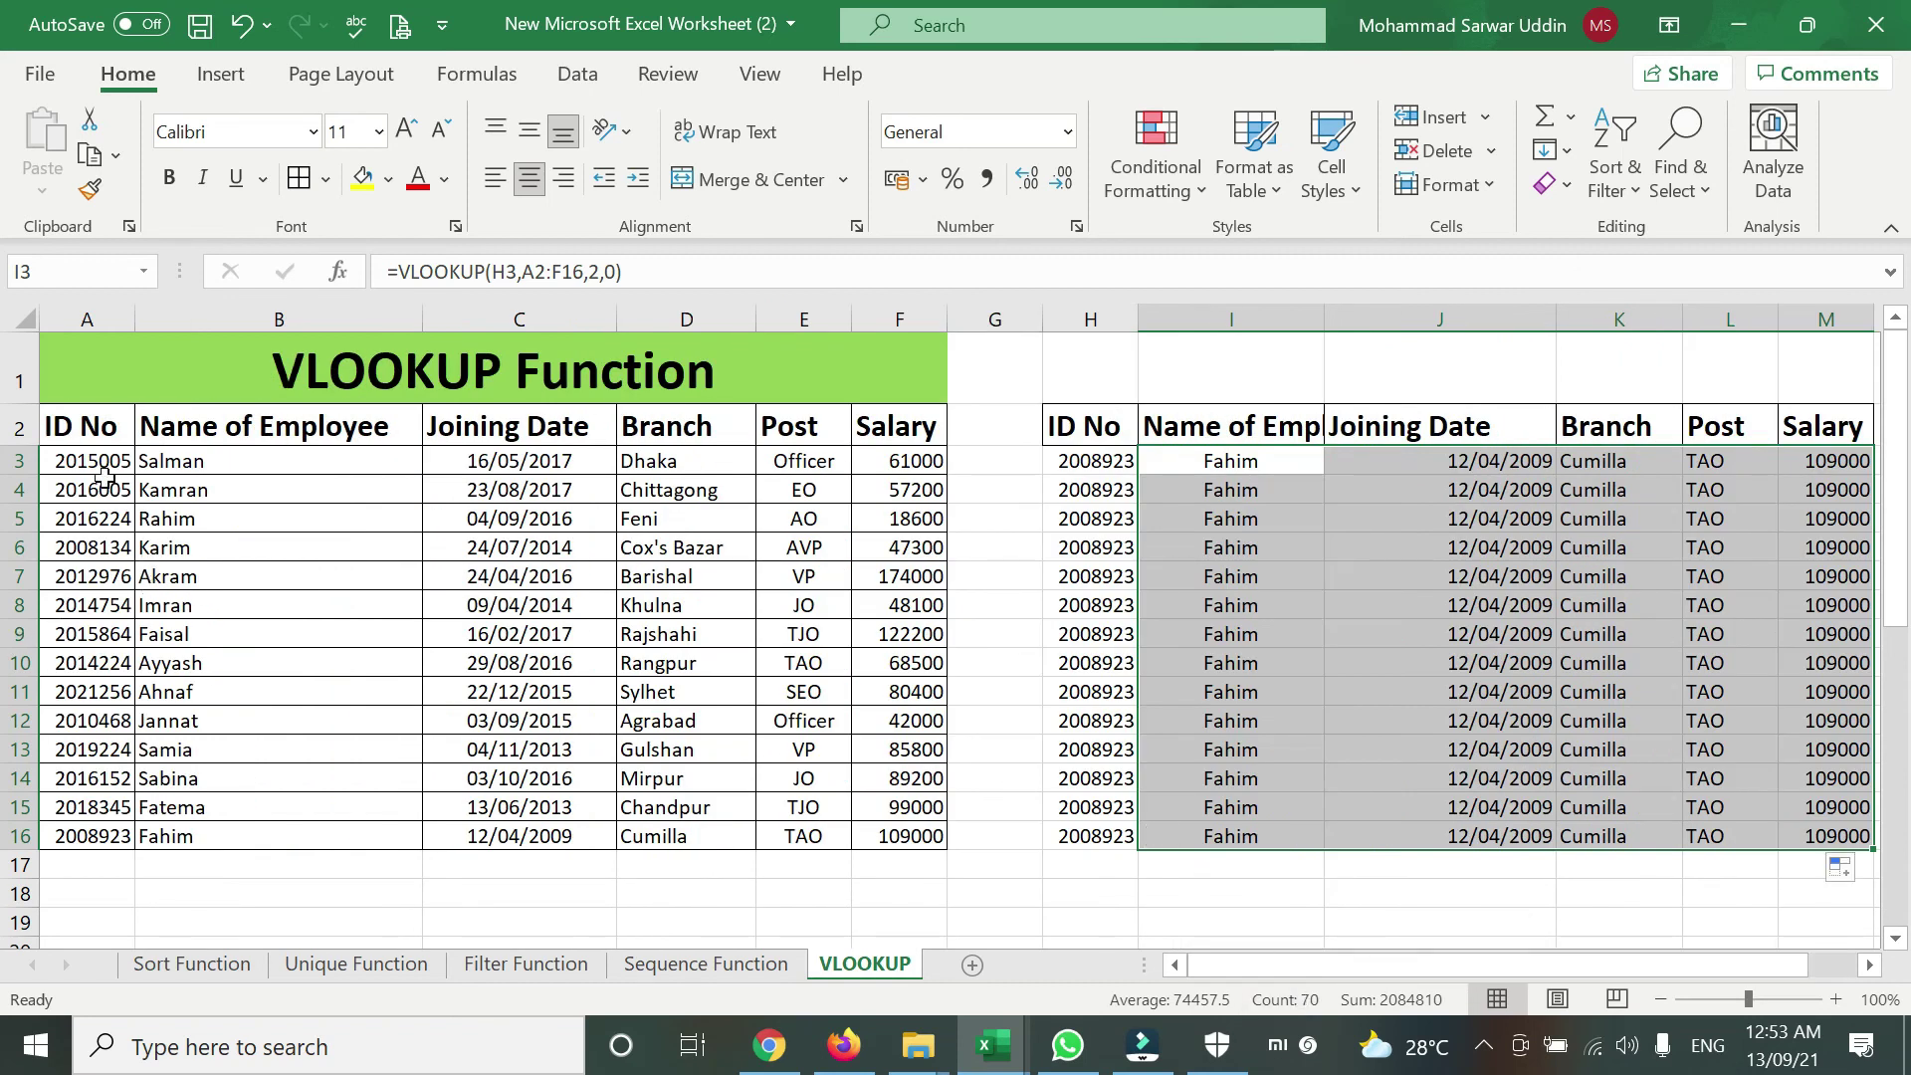
Copy the source ID numbers in A3:A16 and paste them into H3:H16.
{"action": "left_click_drag", "start_coordinate": [97, 466], "coordinate": [100, 857]}
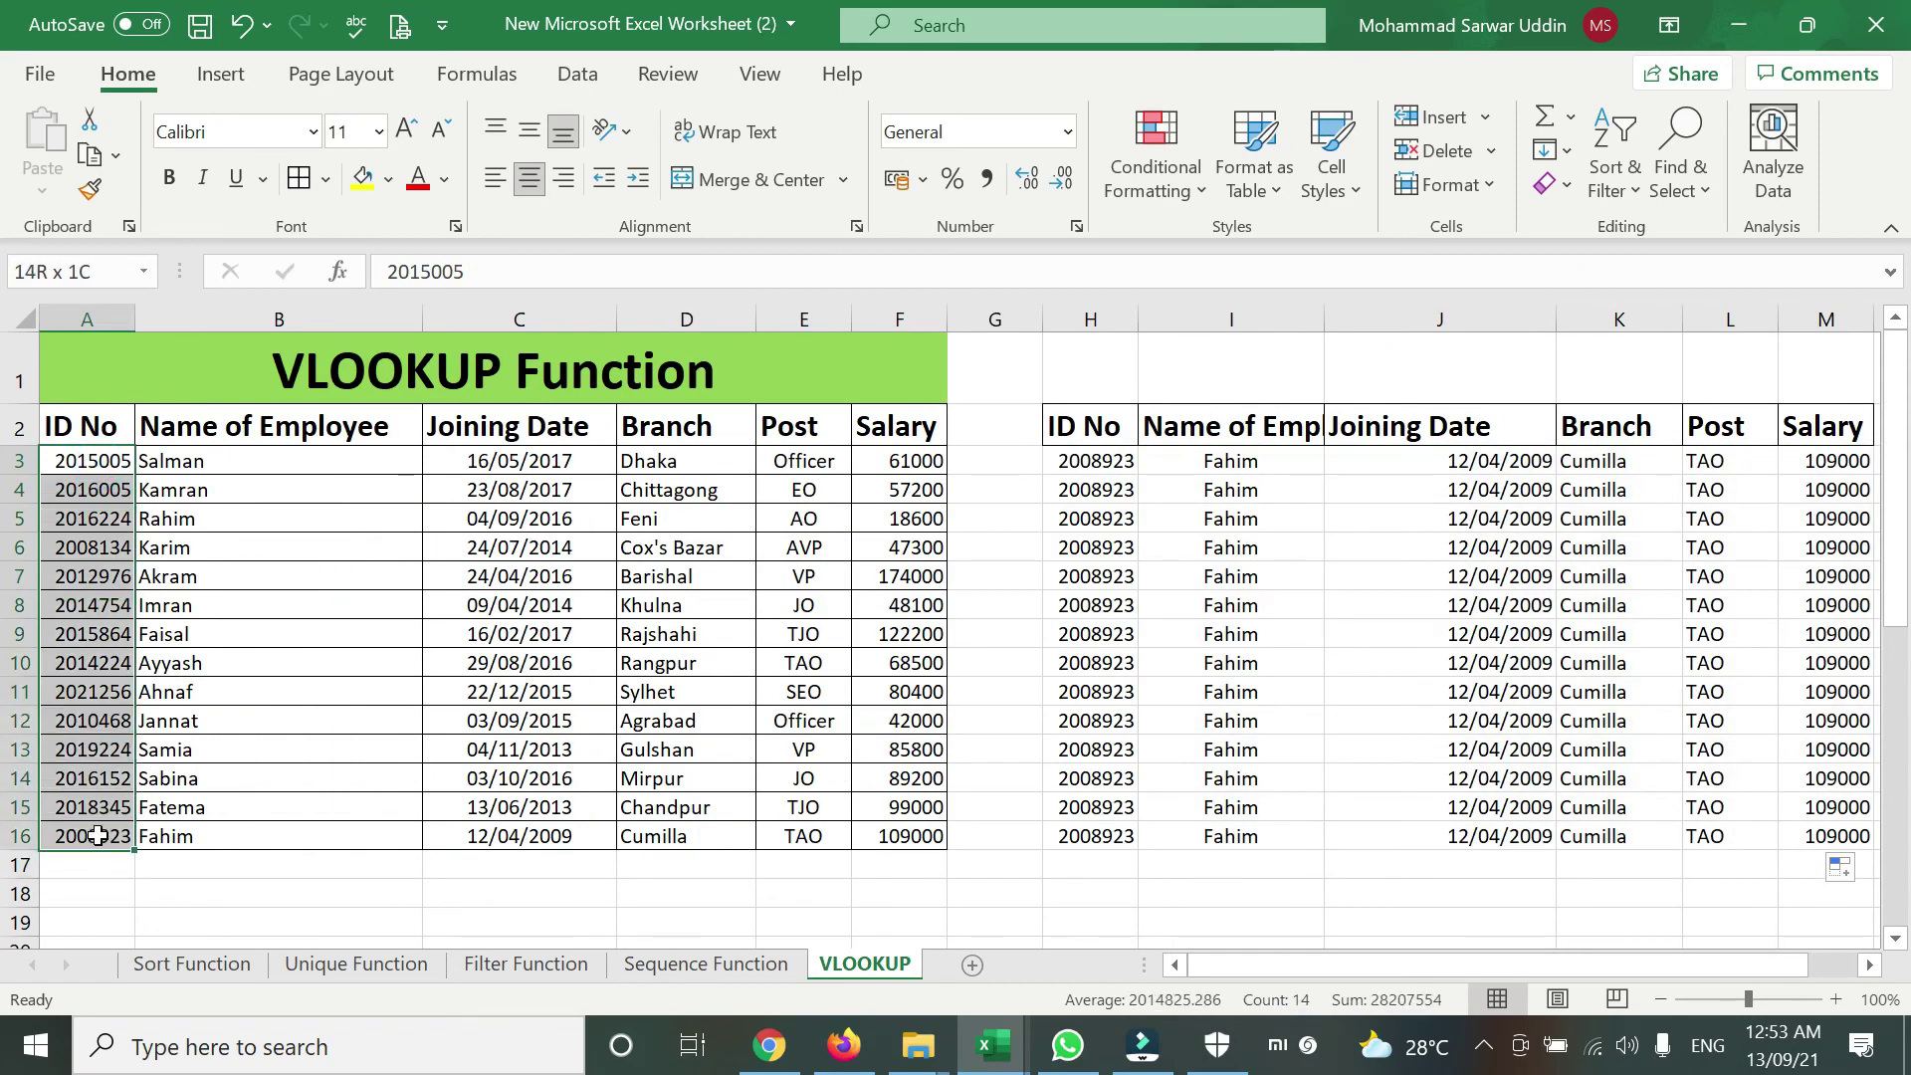
{"action": "key", "text": "ctrl+c"}
{"action": "left_click", "coordinate": [1065, 455]}
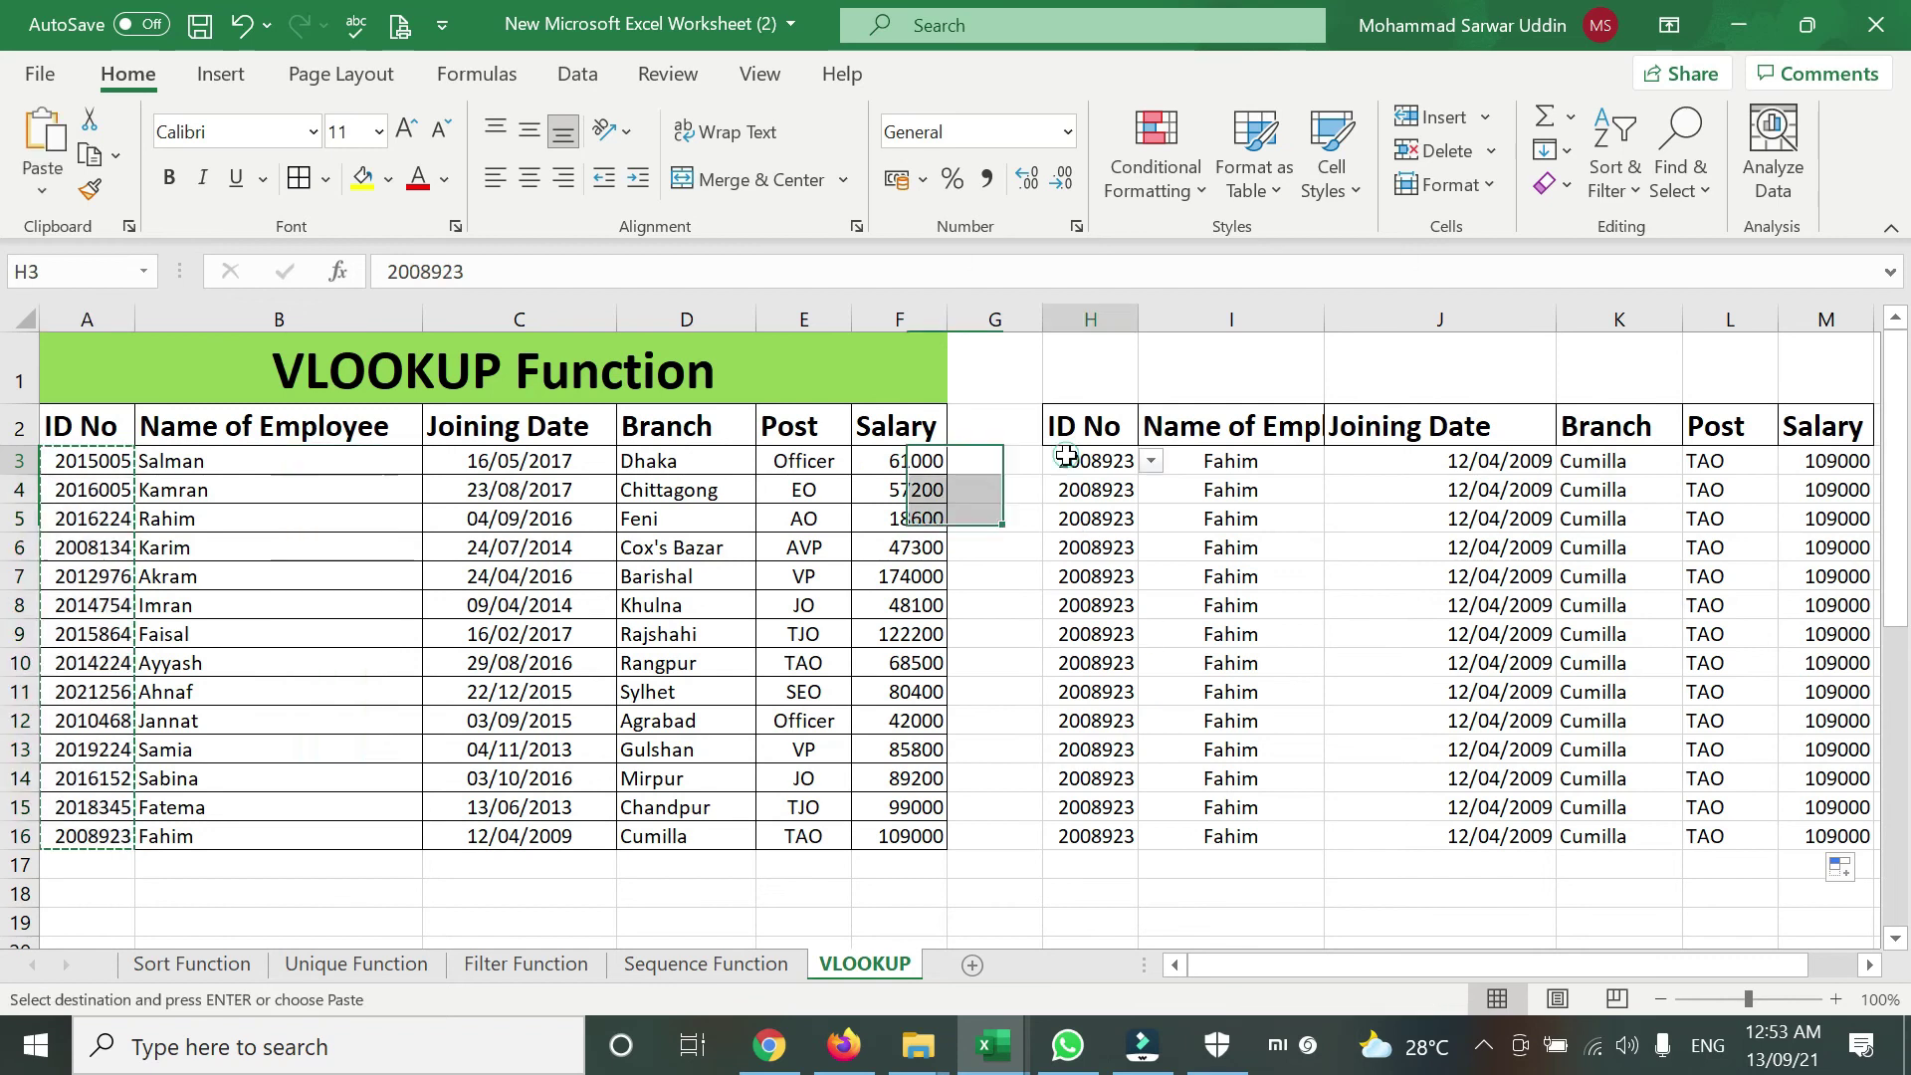
{"action": "key", "text": "ctrl+v"}
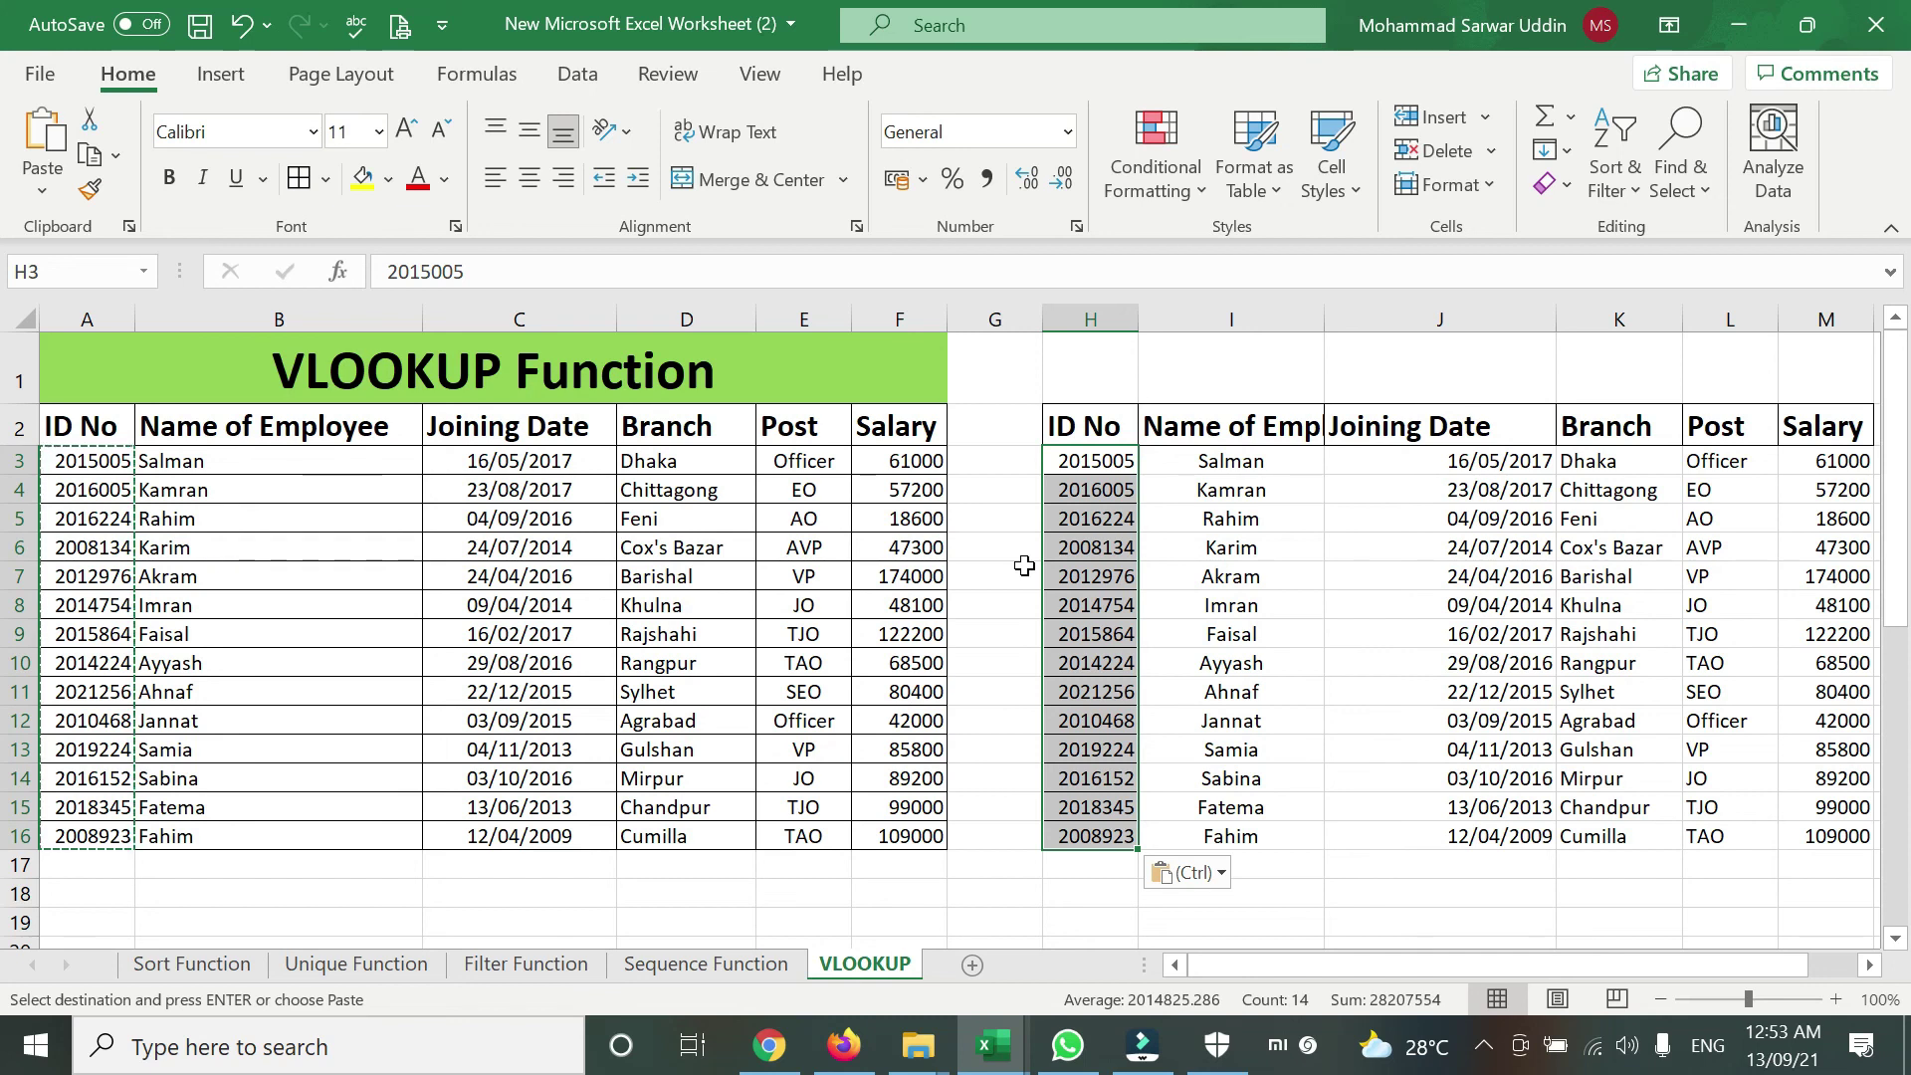
{"action": "left_click", "coordinate": [297, 463]}
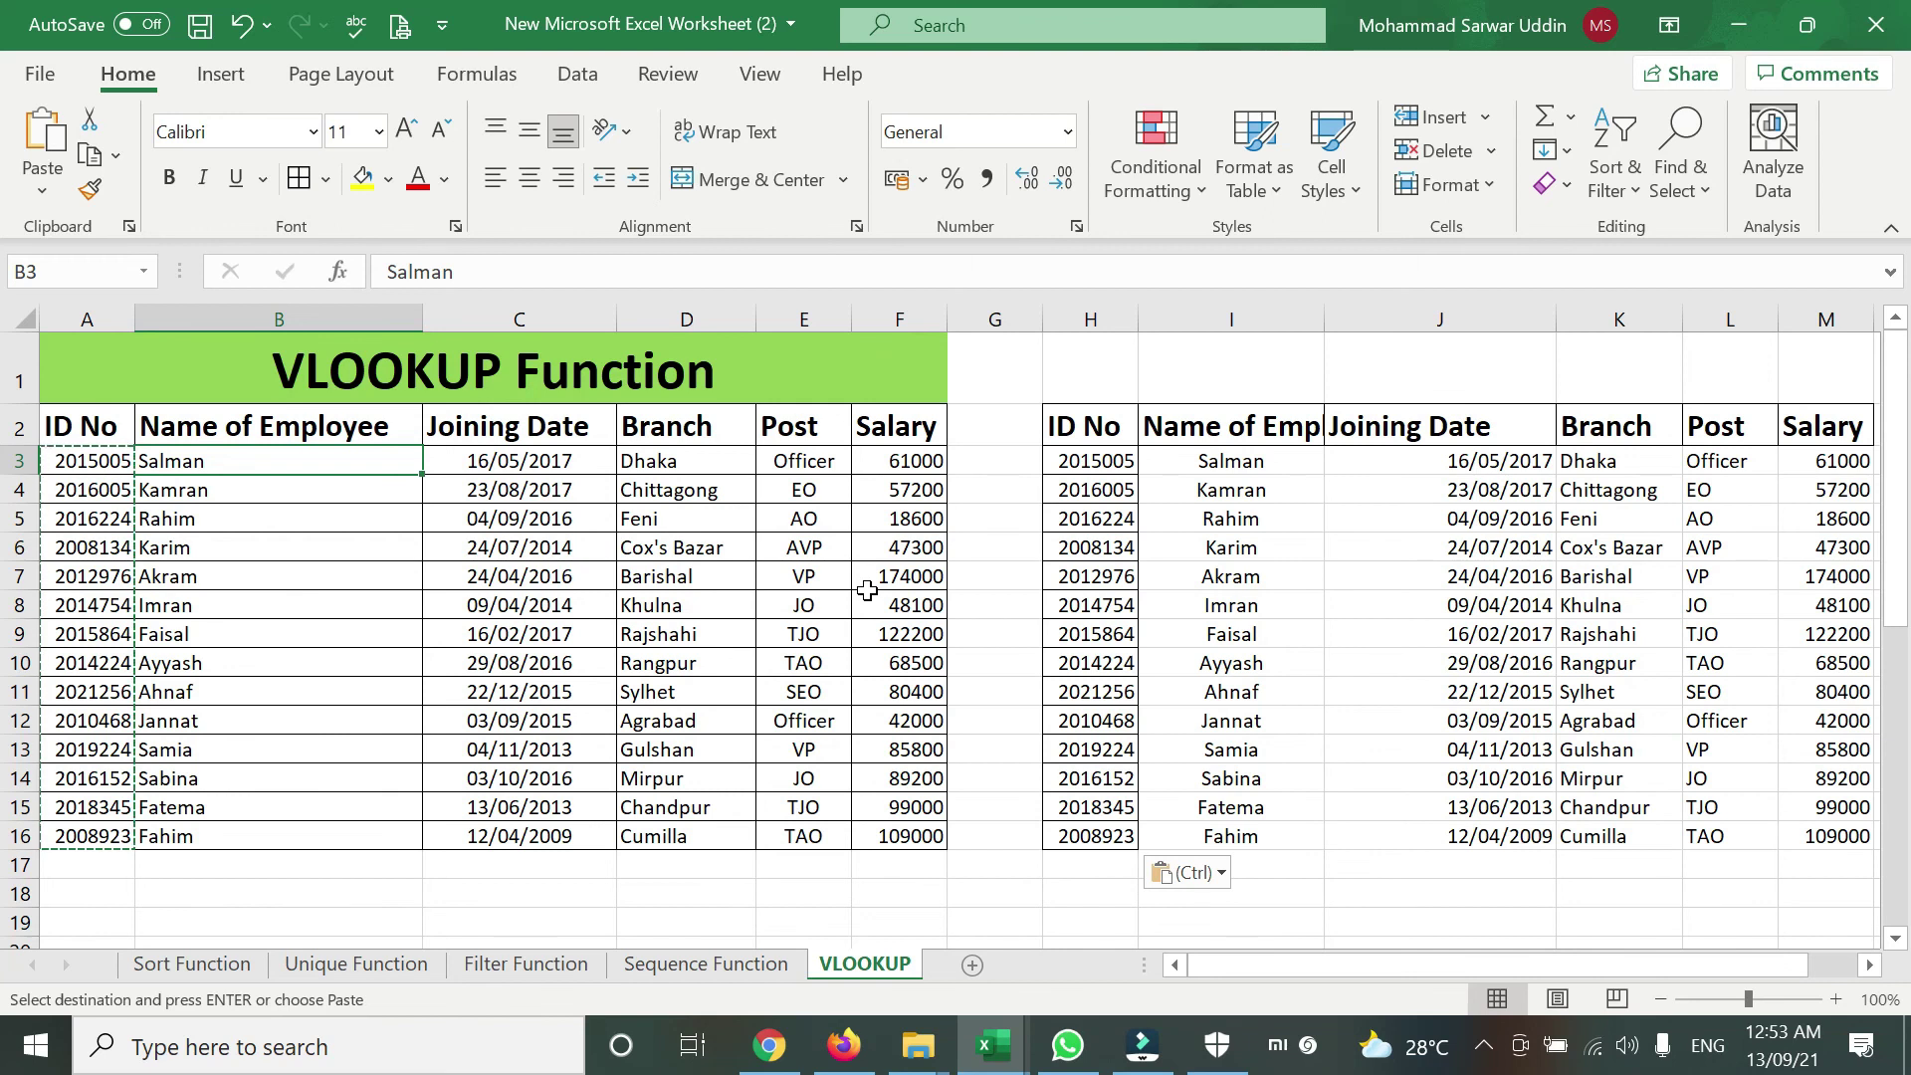
{"action": "left_click", "coordinate": [1483, 1044]}
{"action": "left_click", "coordinate": [1484, 985]}
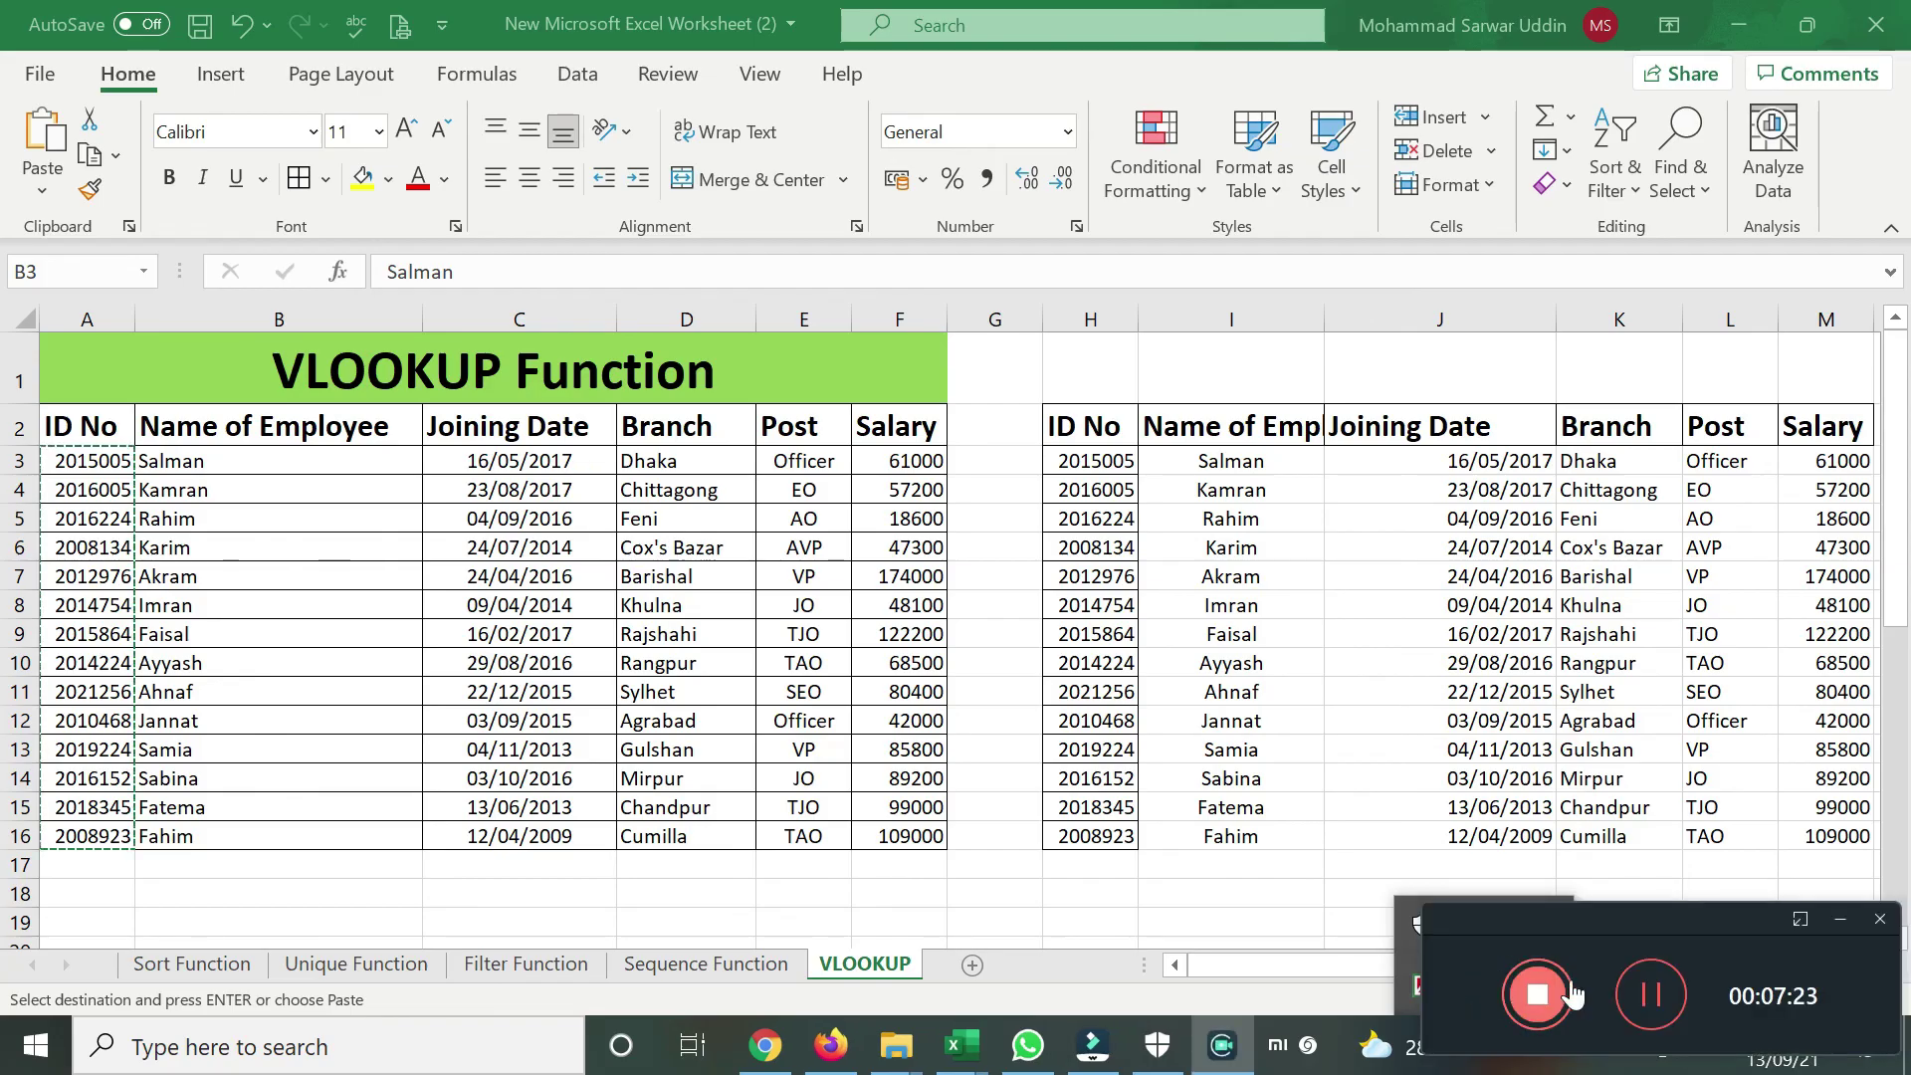